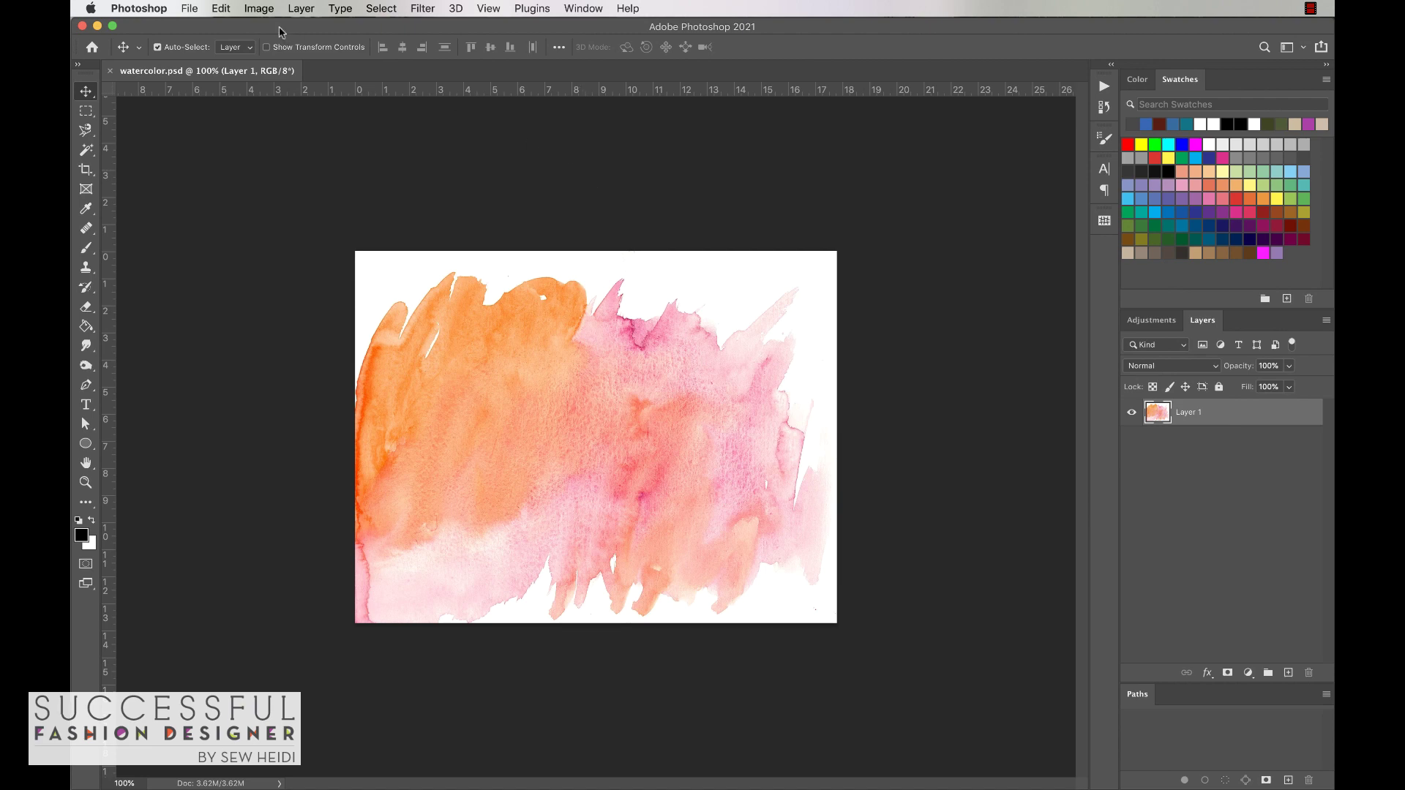
Set Canvas Size to 22 × 18 inches, adding a transparent border around the watercolor
{"action": "left_click", "coordinate": [259, 9]}
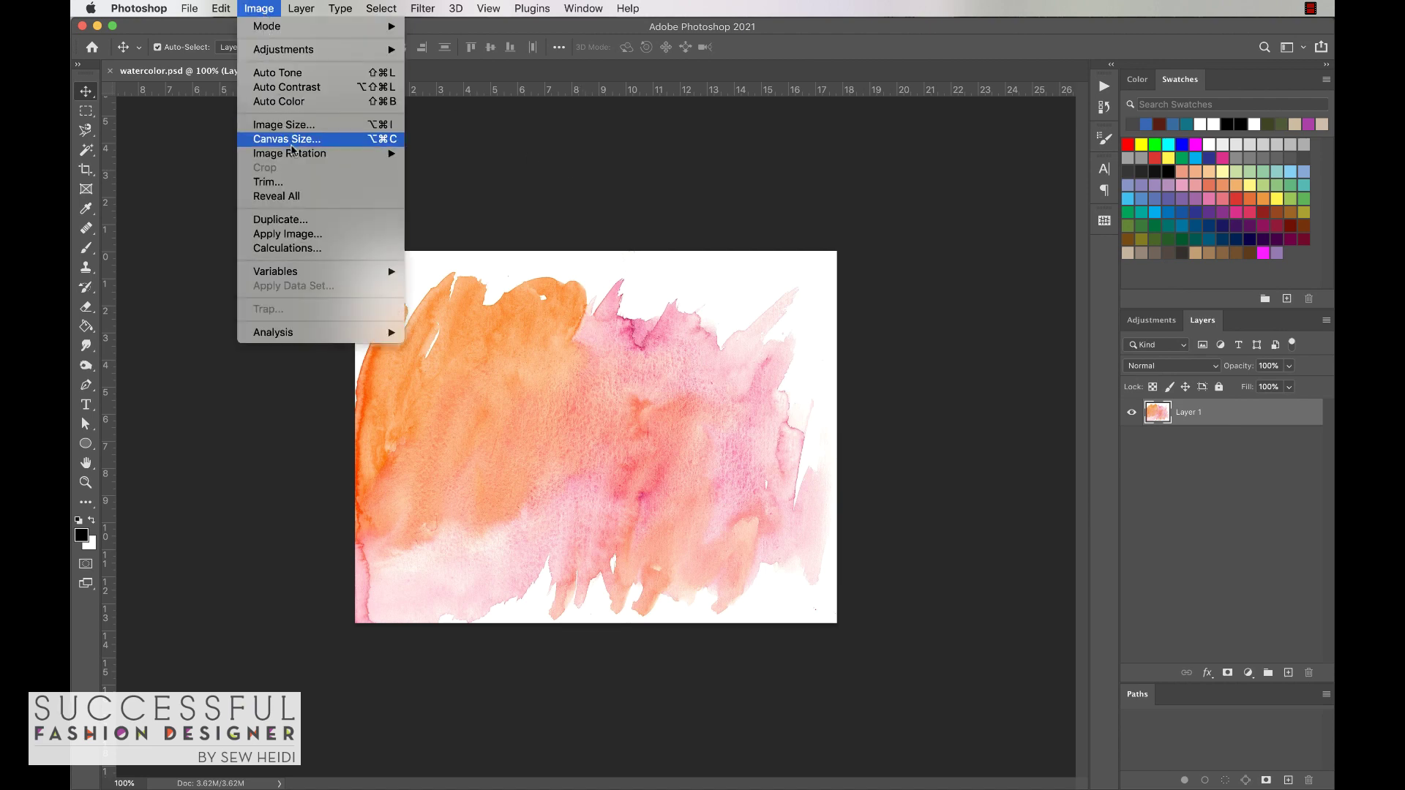
{"action": "left_click", "coordinate": [287, 140]}
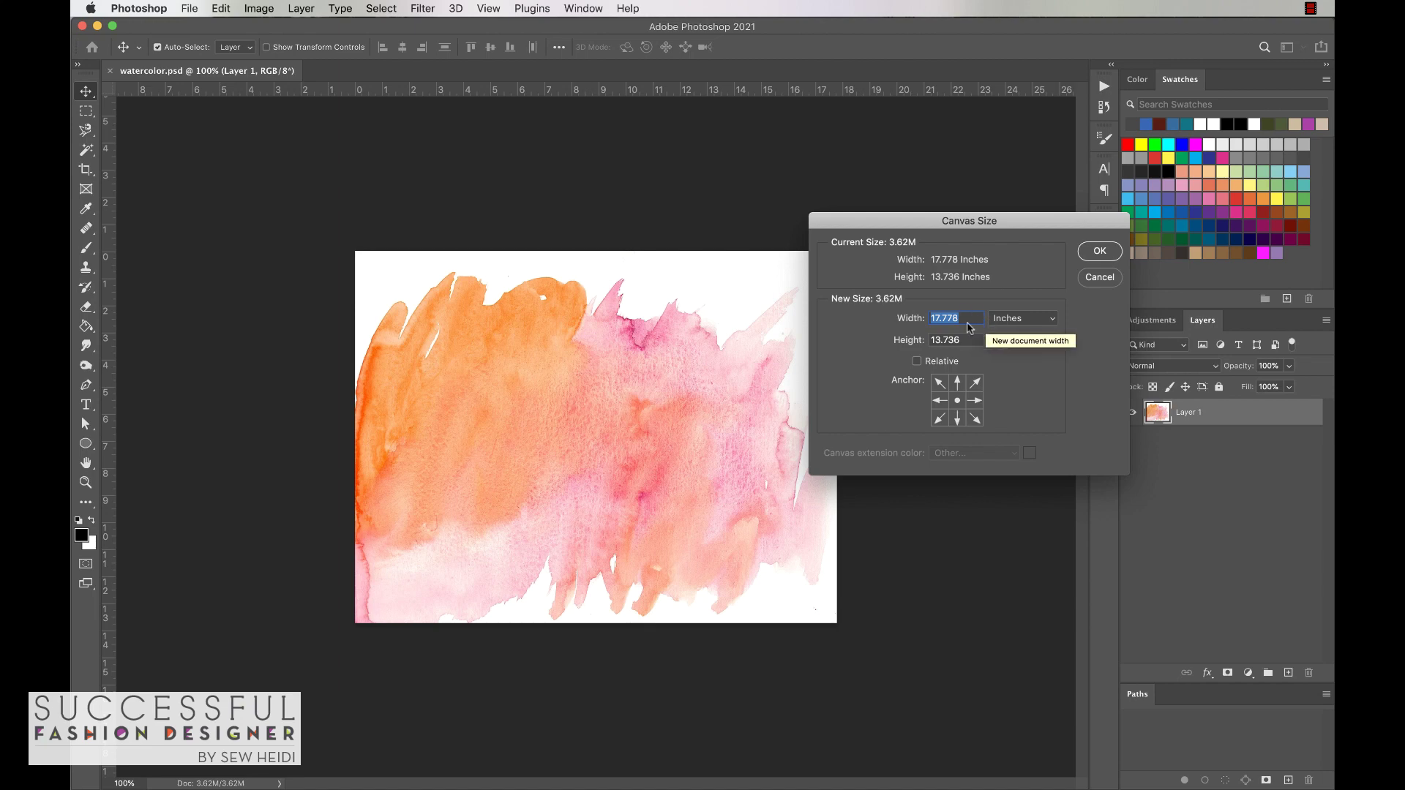
{"action": "type", "text": "22"}
{"action": "key", "text": "Tab"}
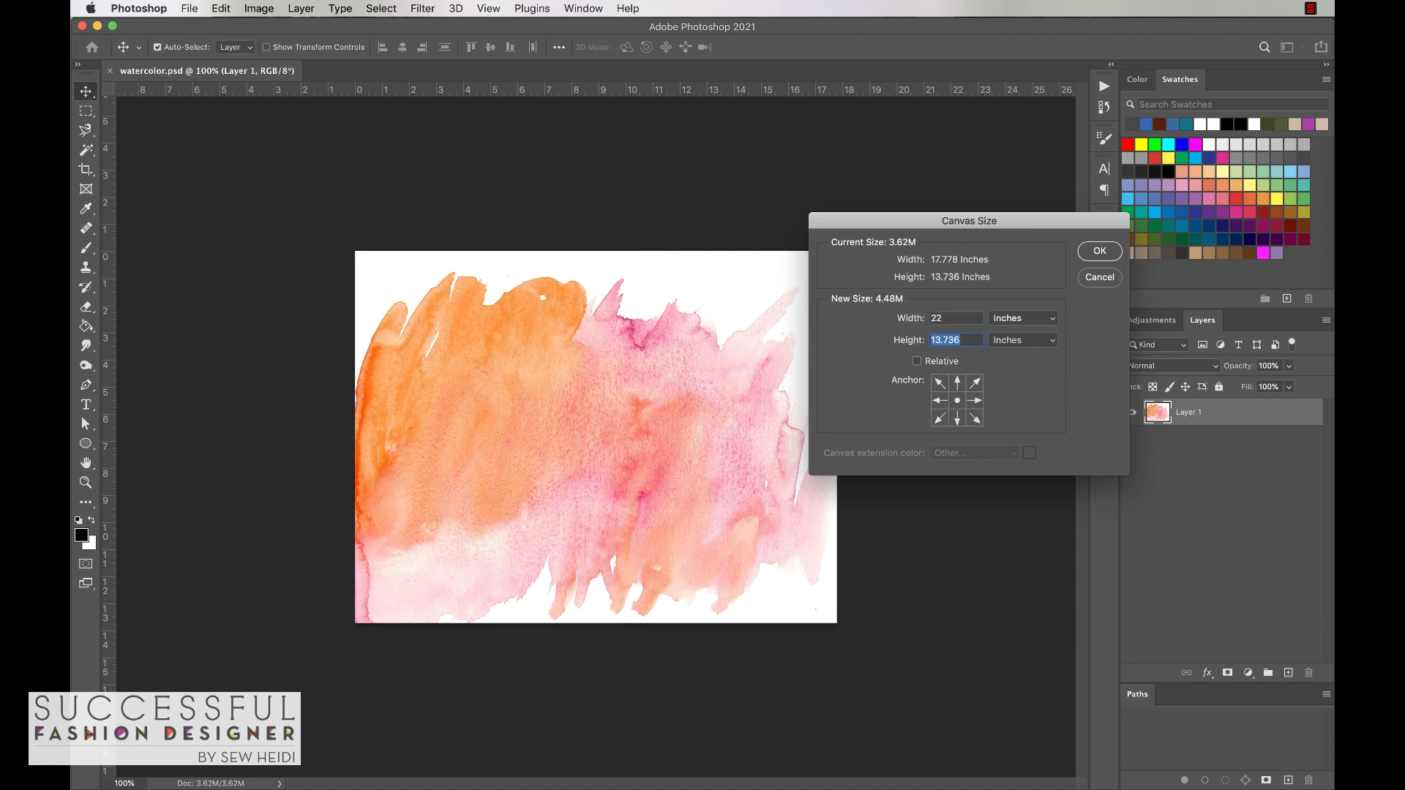
{"action": "type", "text": "18"}
{"action": "left_click", "coordinate": [1099, 252]}
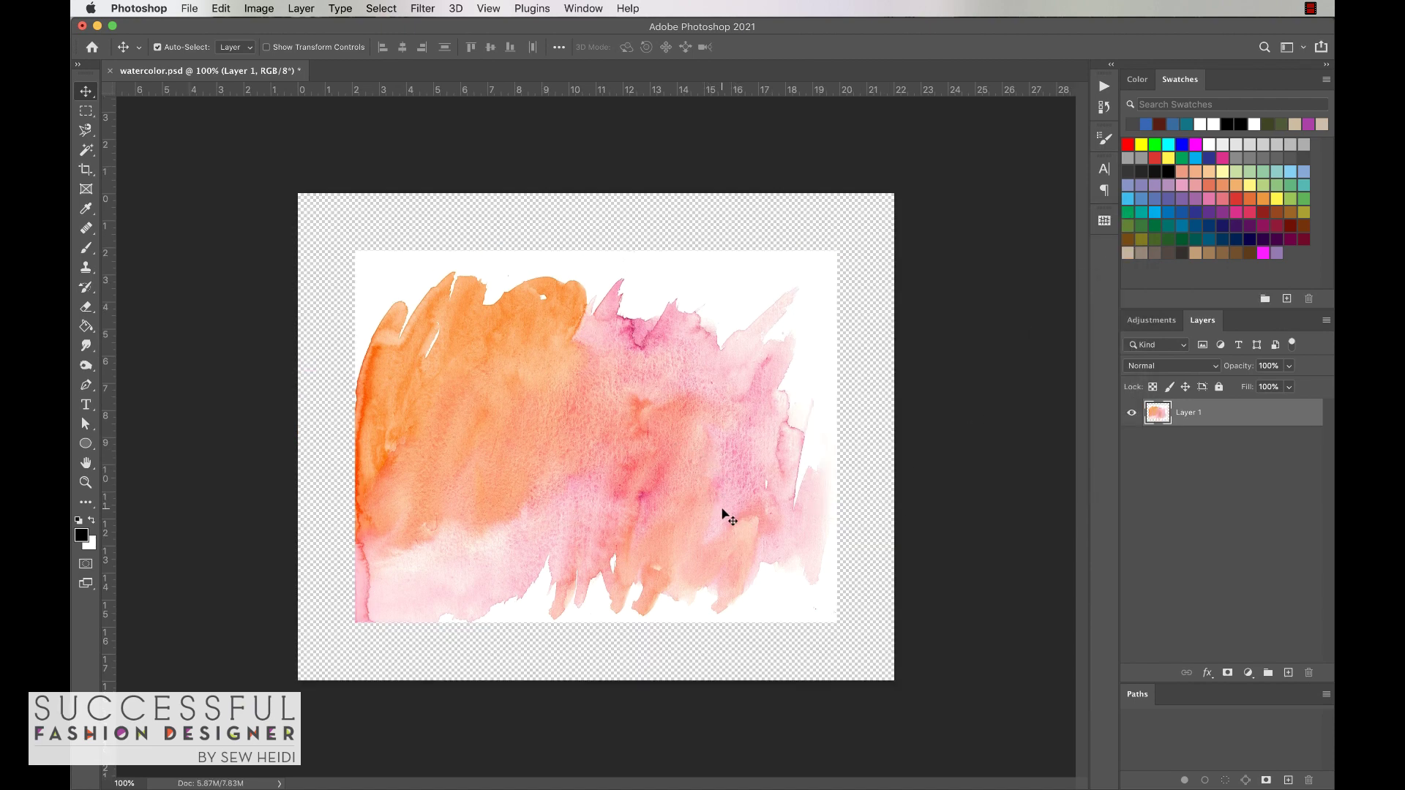
Move the watercolor top-left, add a diagonally rotated copy, then duplicate that copy down-left
{"action": "left_click_drag", "start_coordinate": [726, 518], "coordinate": [664, 456]}
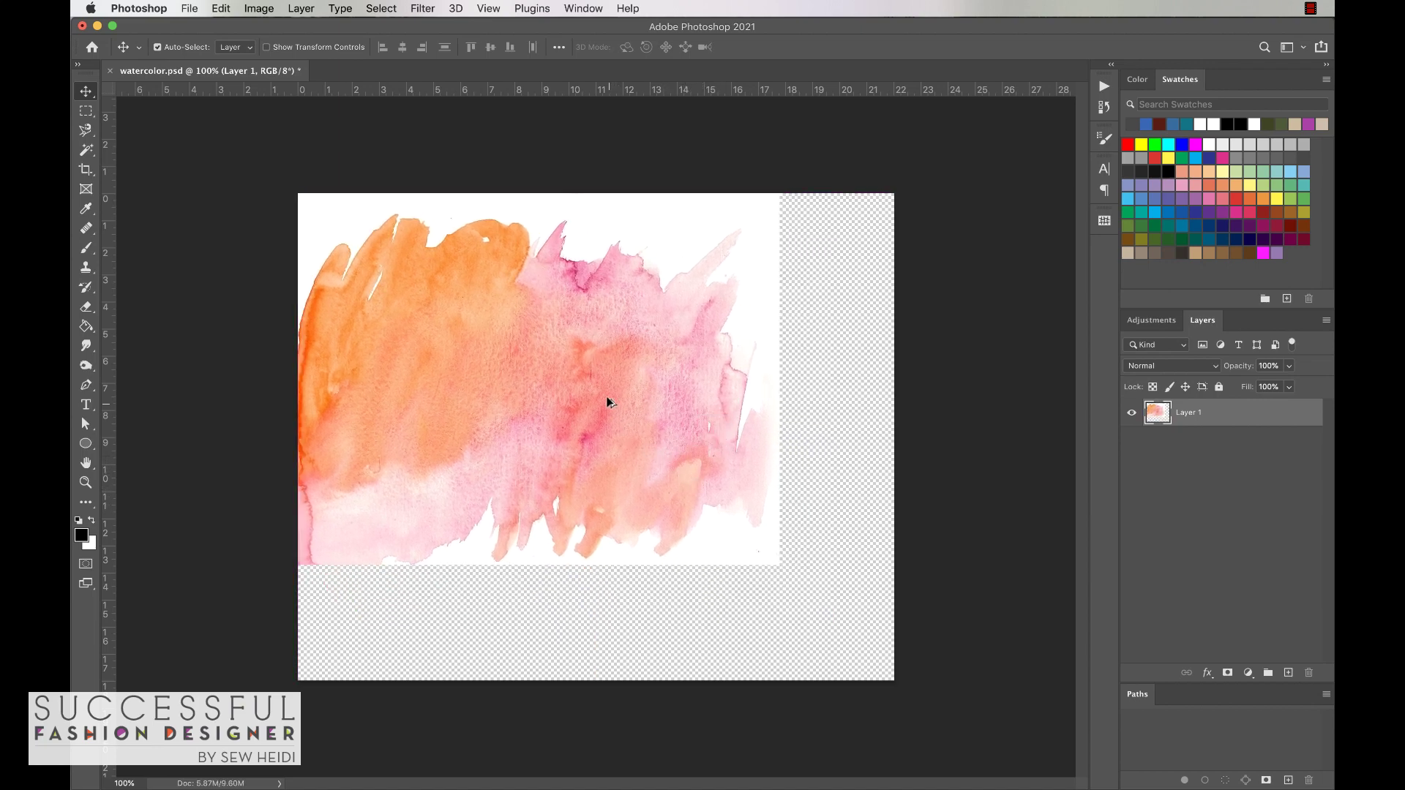
{"action": "left_click_drag", "start_coordinate": [587, 385], "coordinate": [668, 485]}
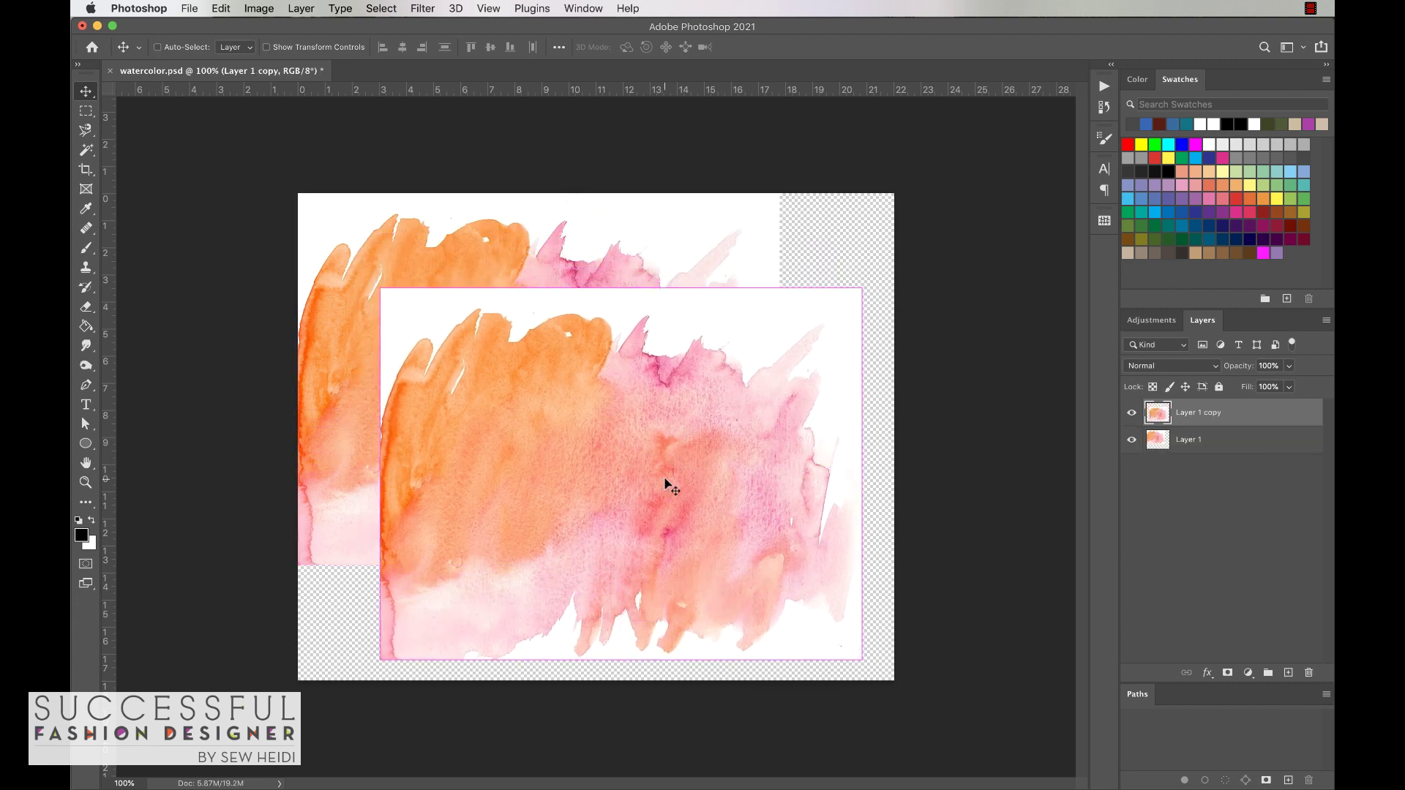
{"action": "key", "text": "super+t"}
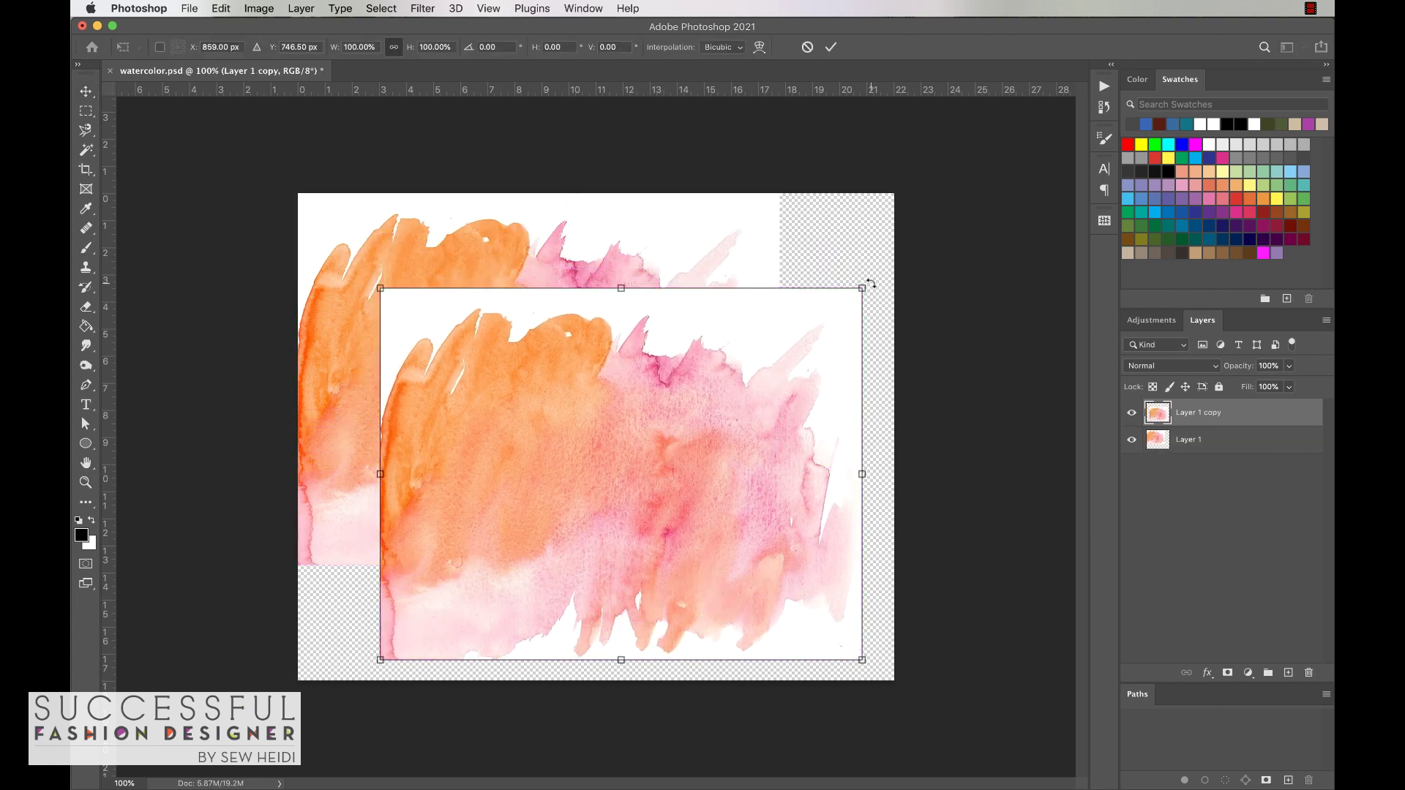
{"action": "left_click_drag", "start_coordinate": [870, 283], "coordinate": [750, 298]}
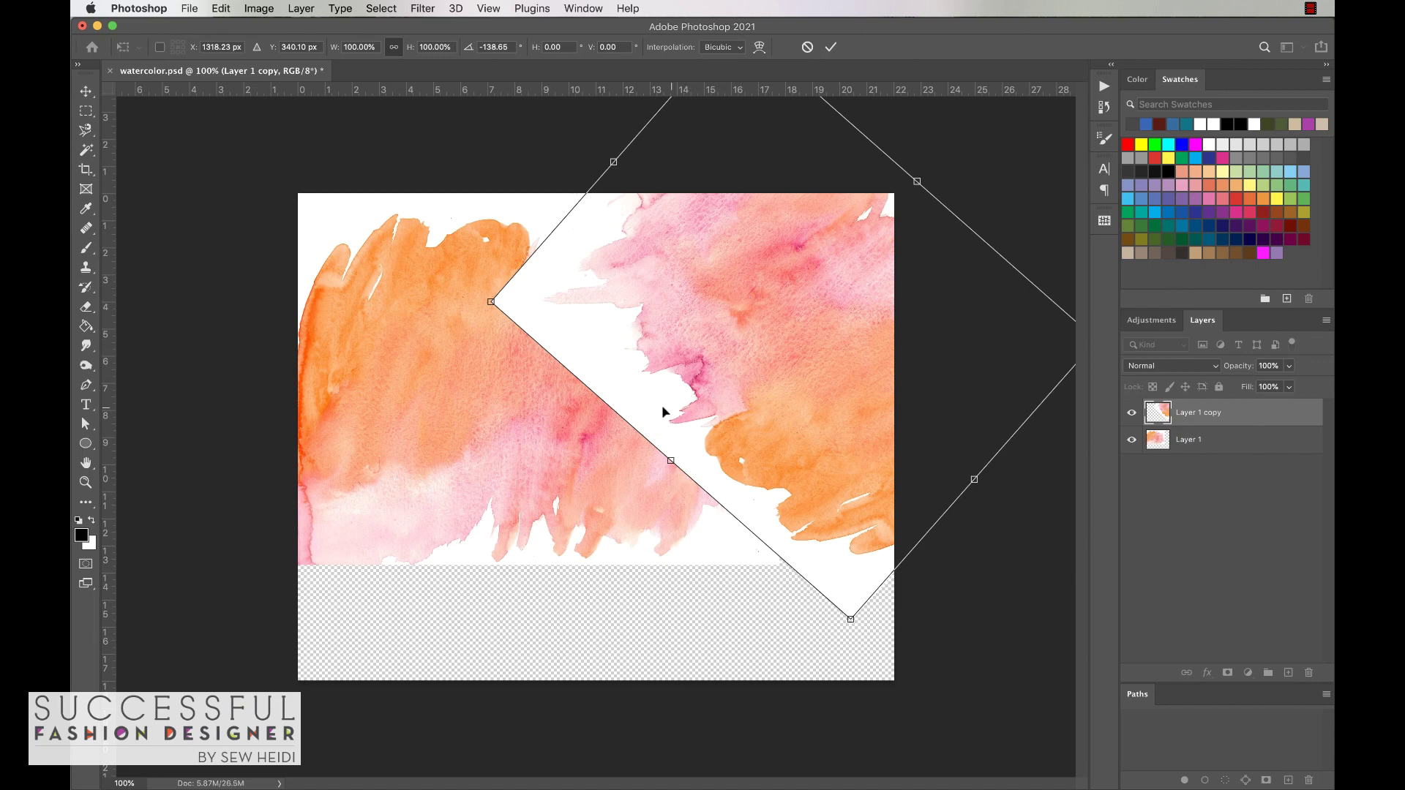
{"action": "key", "text": "Return"}
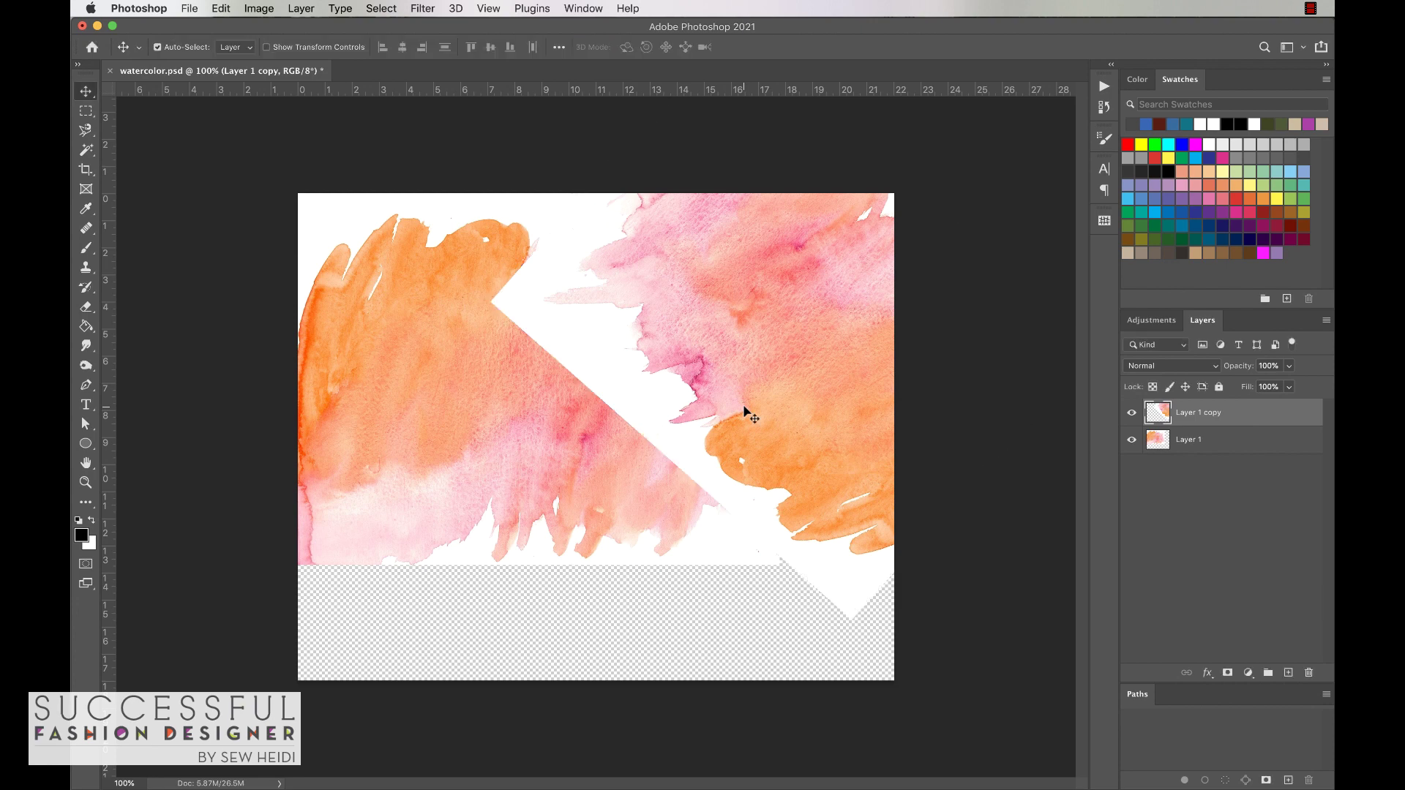
{"action": "left_click_drag", "start_coordinate": [765, 341], "coordinate": [608, 479]}
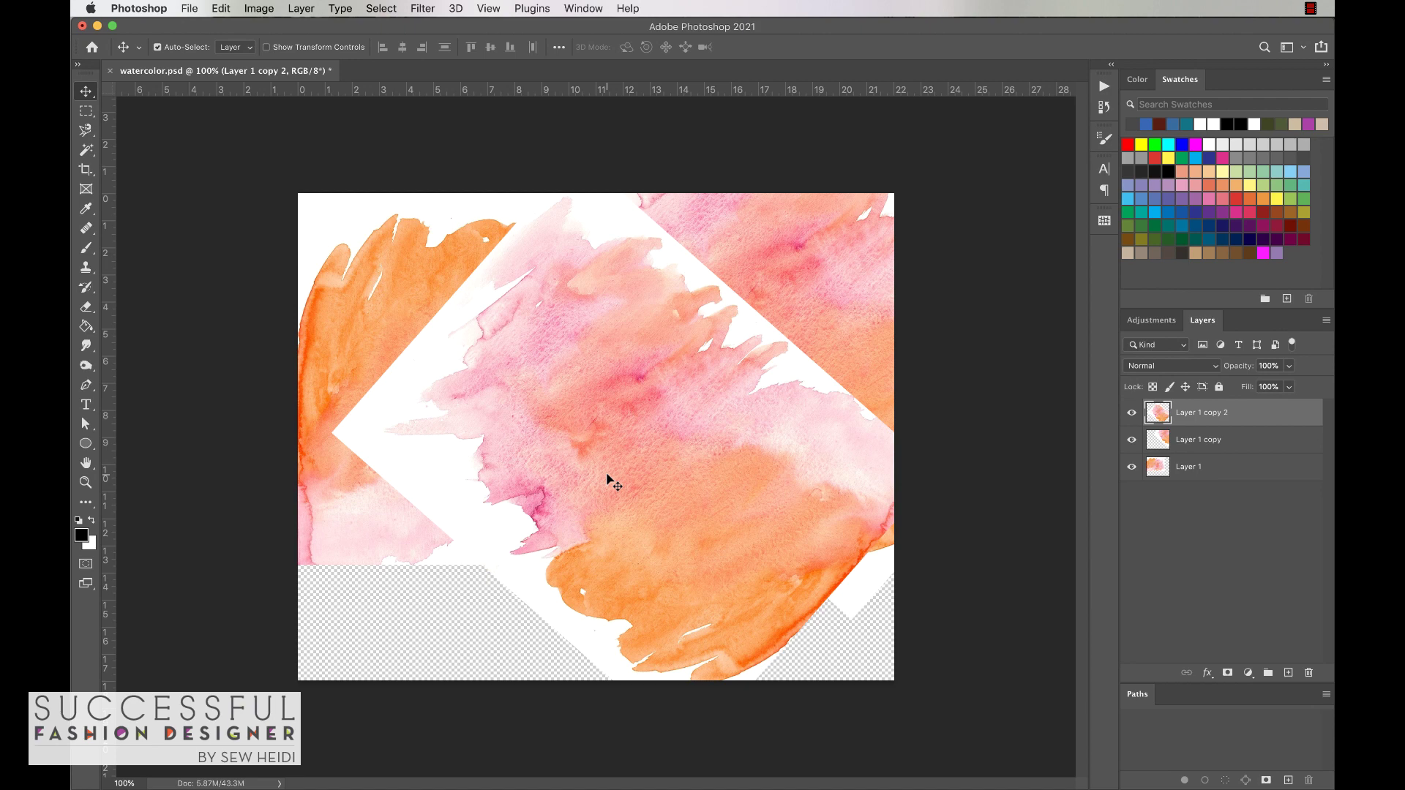
Rotate the third watercolor layer clockwise and move it toward the lower left
{"action": "key", "text": "super+t"}
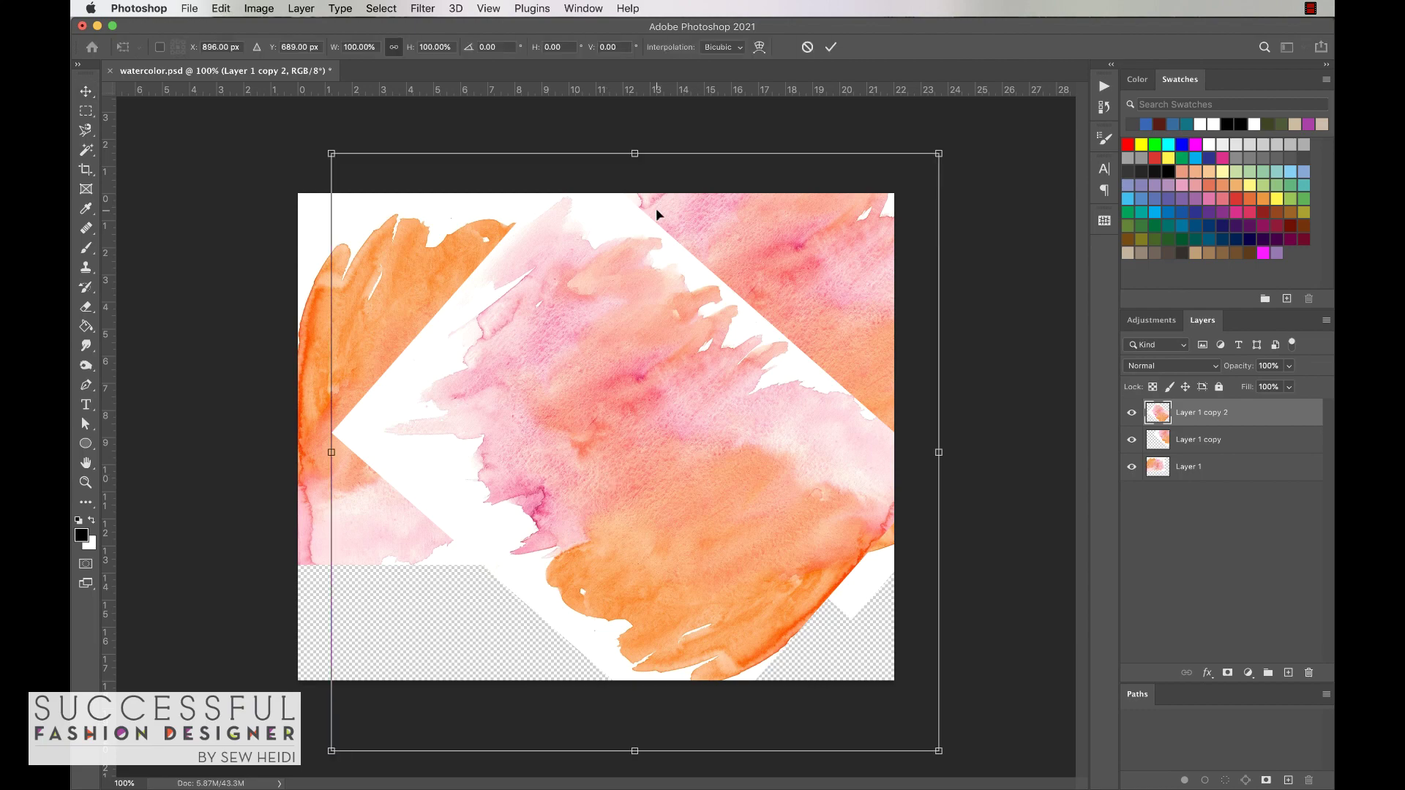
{"action": "left_click_drag", "start_coordinate": [950, 146], "coordinate": [552, 344]}
{"action": "left_click_drag", "start_coordinate": [638, 398], "coordinate": [459, 543]}
{"action": "key", "text": "Return"}
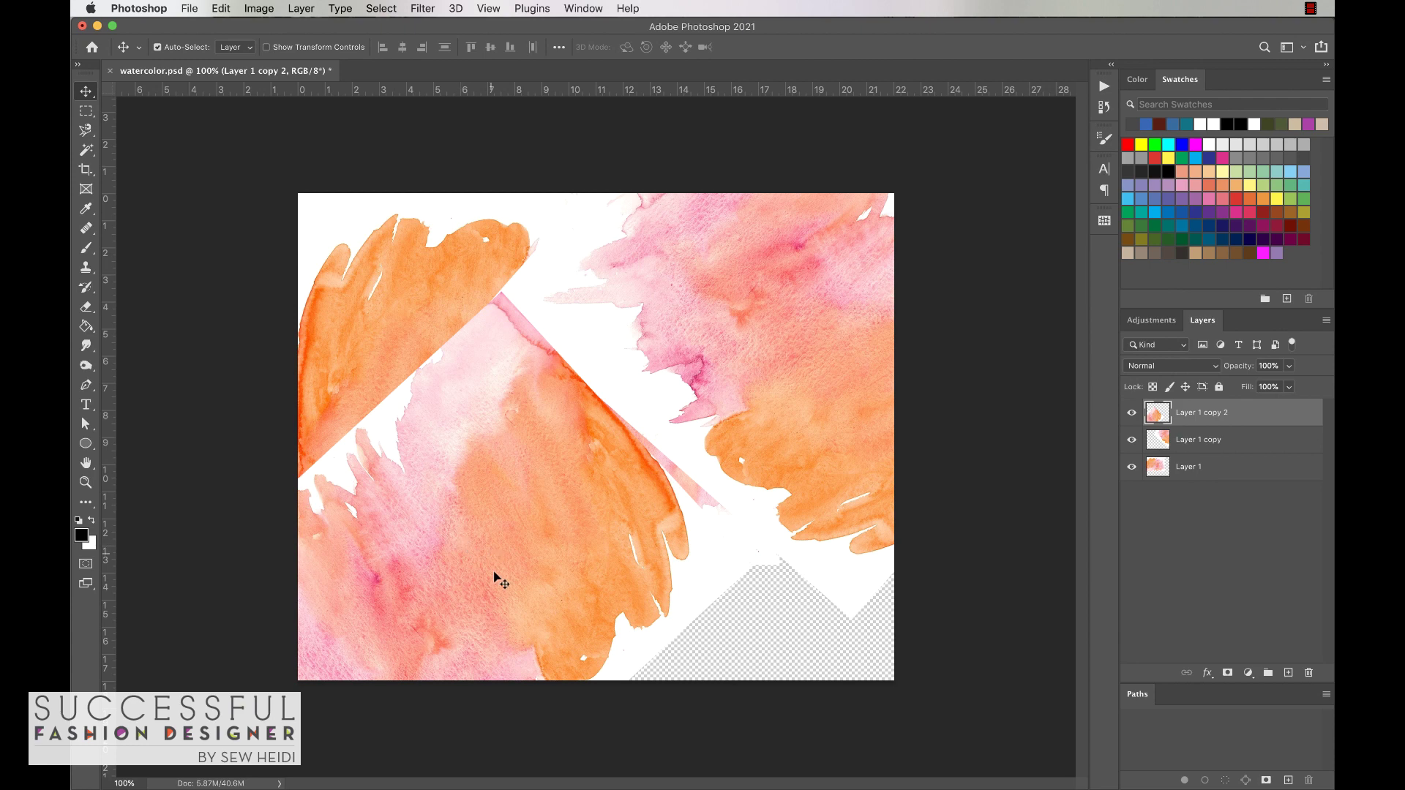
Duplicate the top watercolor to the right, rotate it about -68°, and place it lower right
{"action": "left_click_drag", "start_coordinate": [473, 475], "coordinate": [746, 492]}
{"action": "key", "text": "ctrl+j"}
{"action": "key", "text": "ctrl+t"}
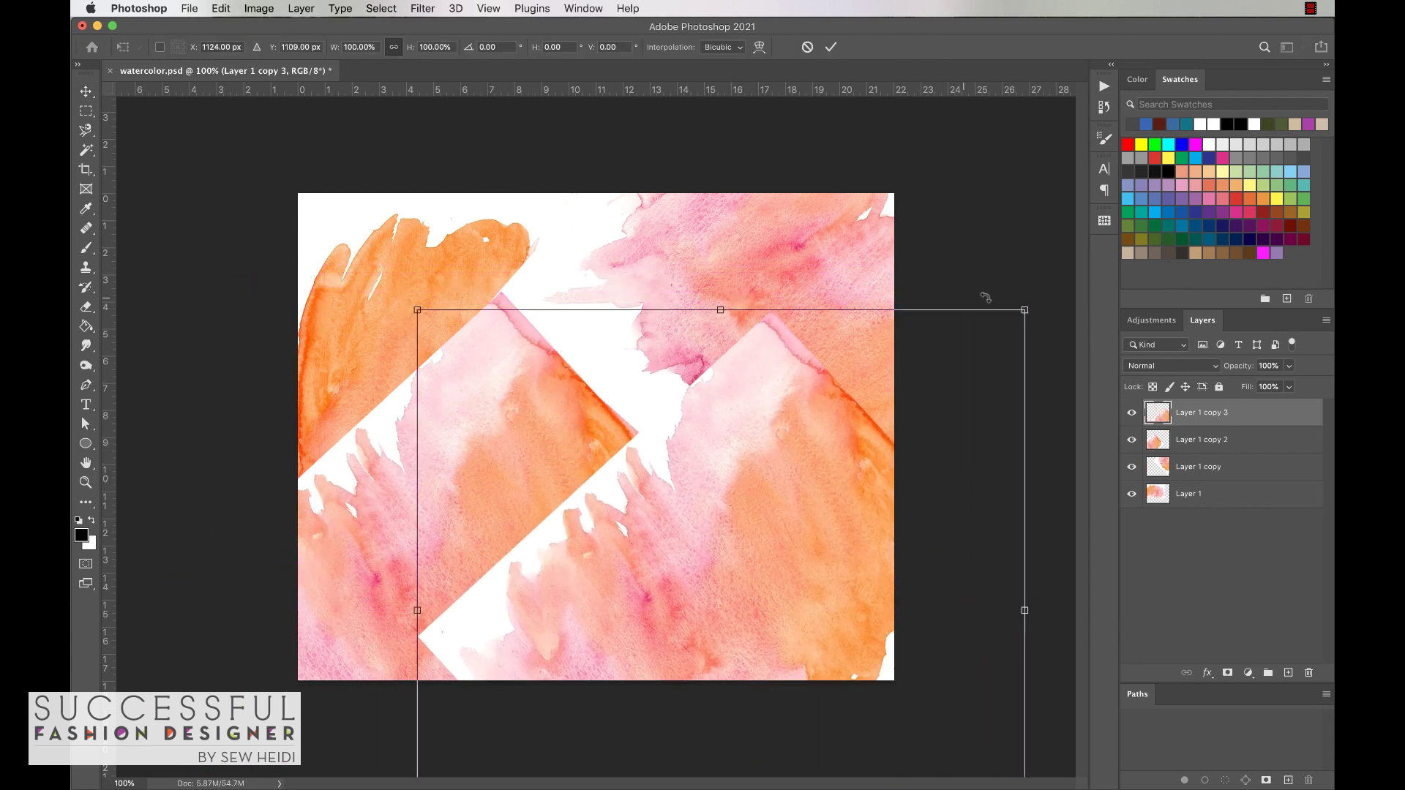
{"action": "left_click_drag", "start_coordinate": [1039, 298], "coordinate": [629, 387]}
{"action": "left_click_drag", "start_coordinate": [631, 471], "coordinate": [664, 476]}
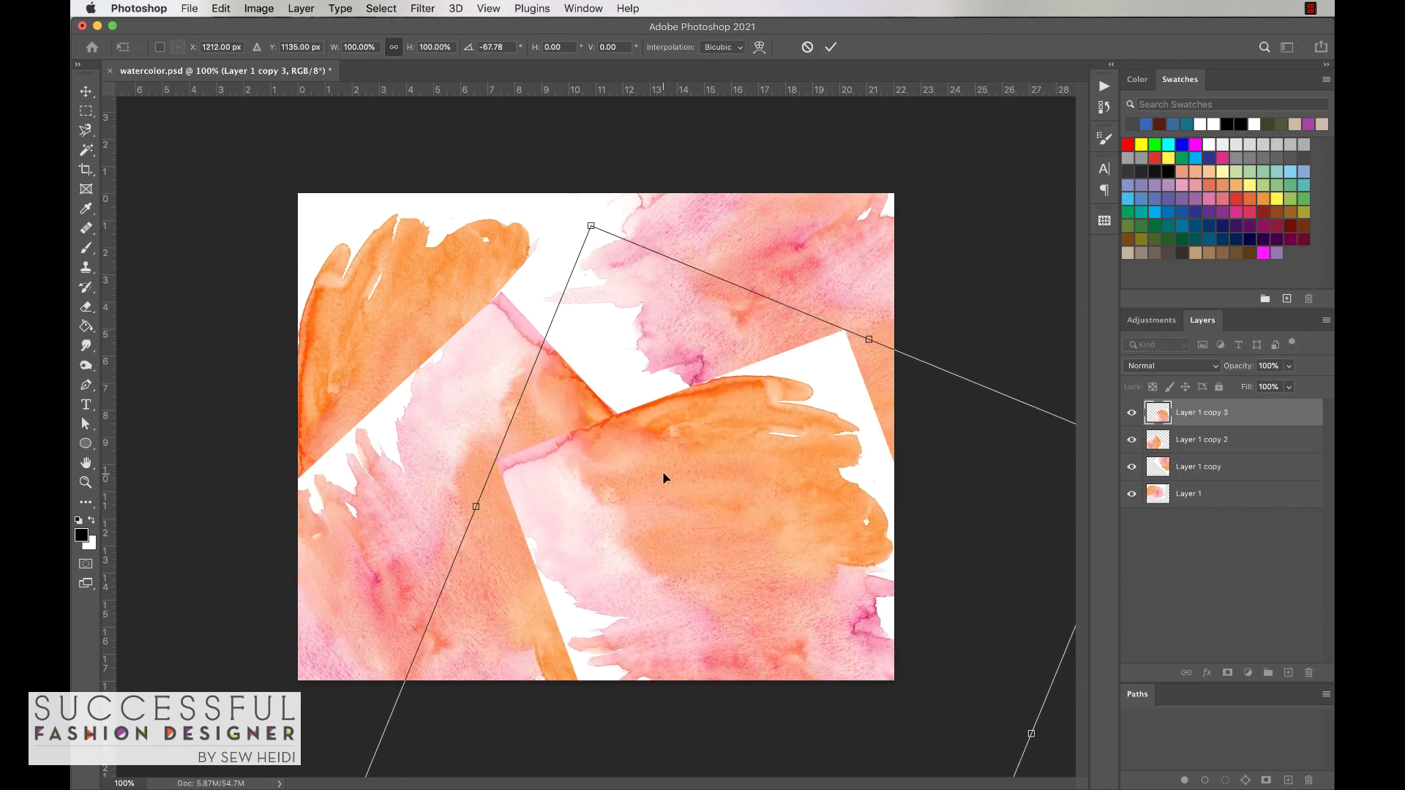
{"action": "key", "text": "Return"}
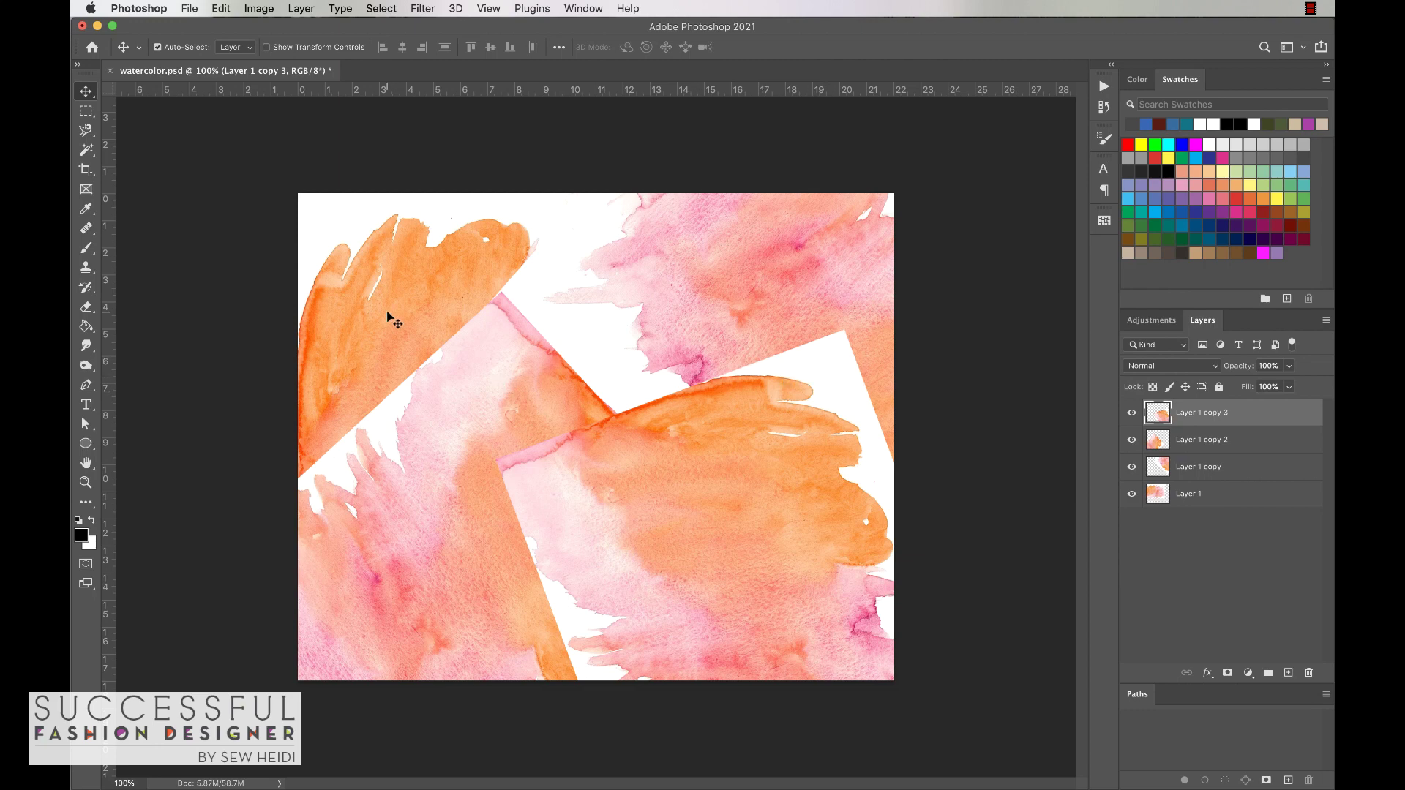
Try the Eraser at 100% hardness on the white patches, then undo those strokes
{"action": "key", "text": "e"}
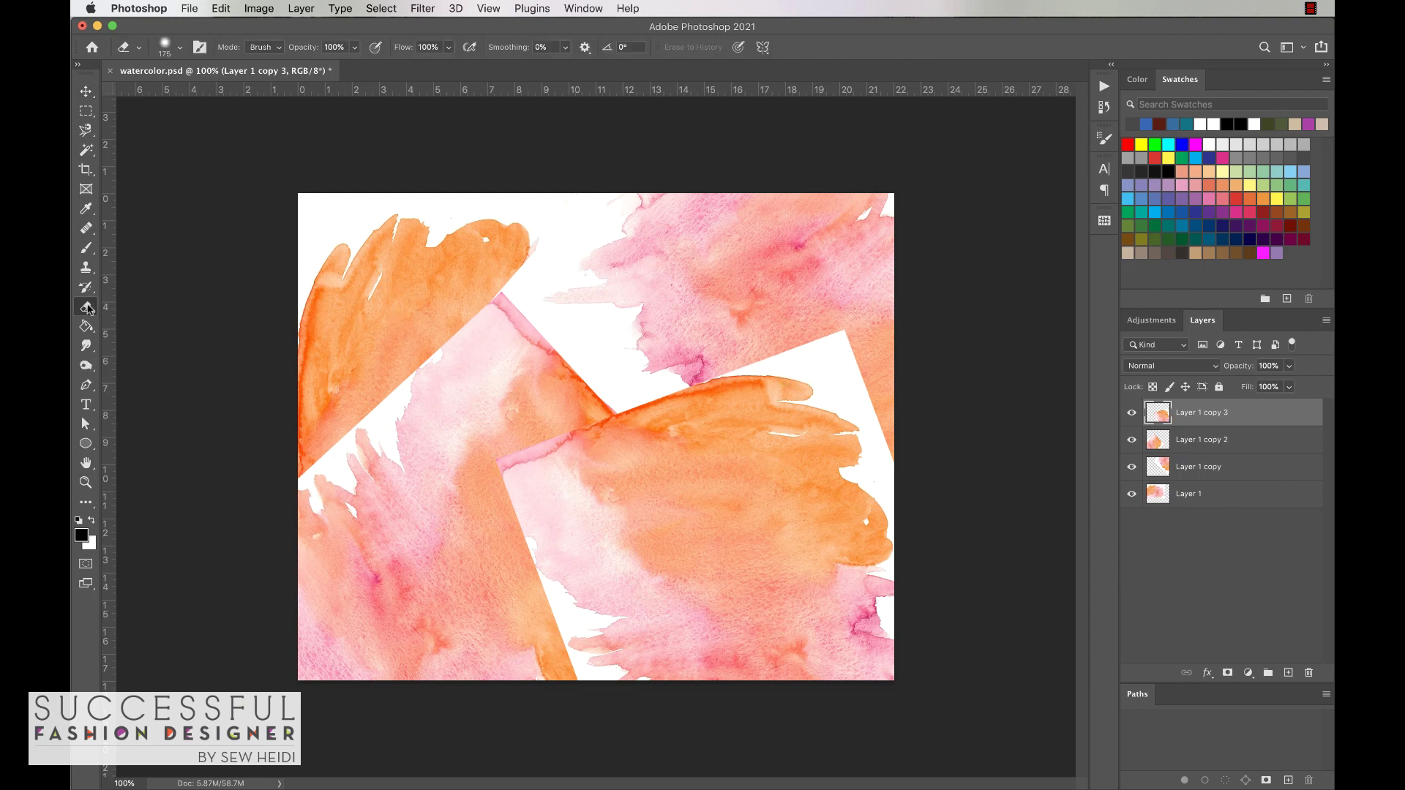
{"action": "right_click", "coordinate": [583, 335]}
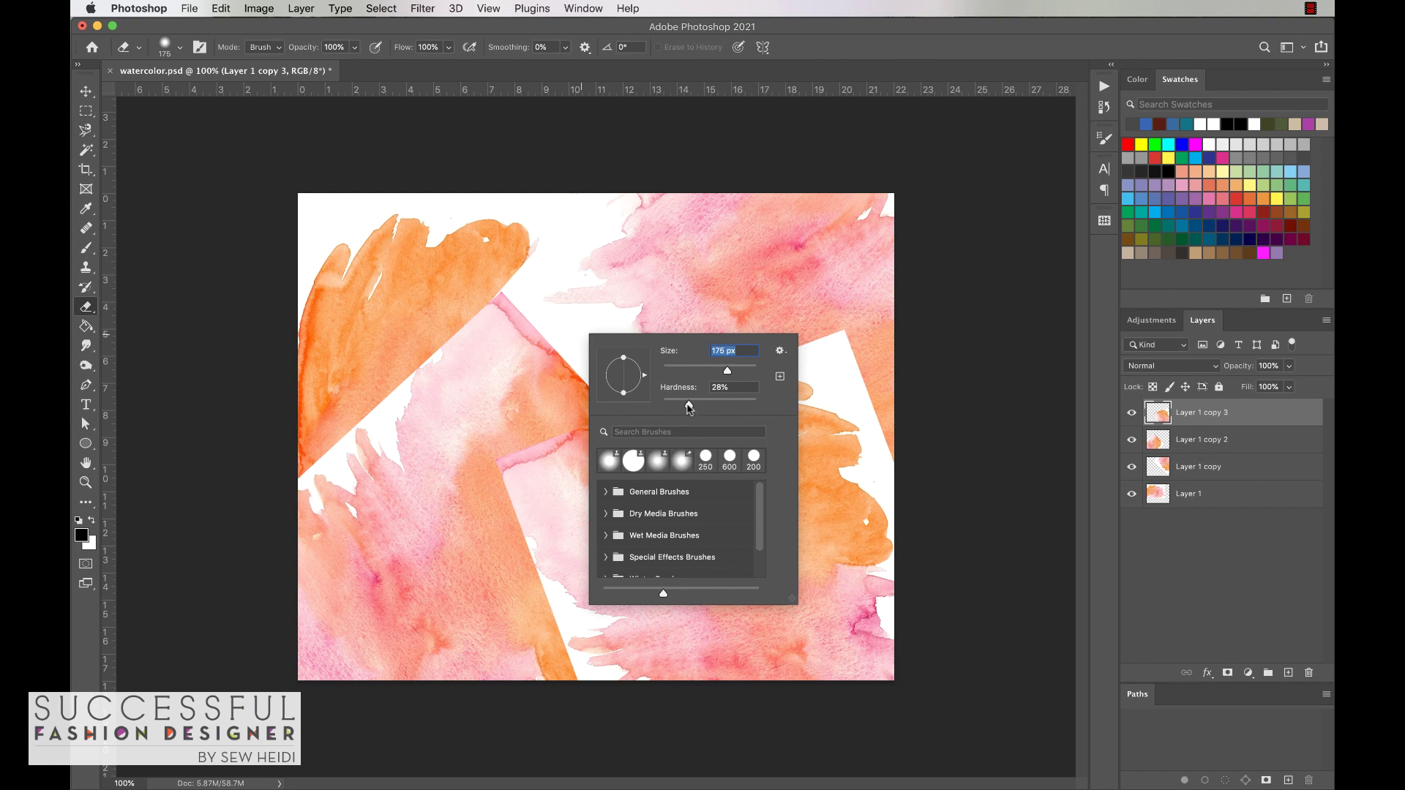
{"action": "left_click_drag", "start_coordinate": [689, 405], "coordinate": [757, 405]}
{"action": "key", "text": "Return"}
{"action": "scroll", "coordinate": [781, 405], "scroll_direction": "up", "scroll_amount": 4}
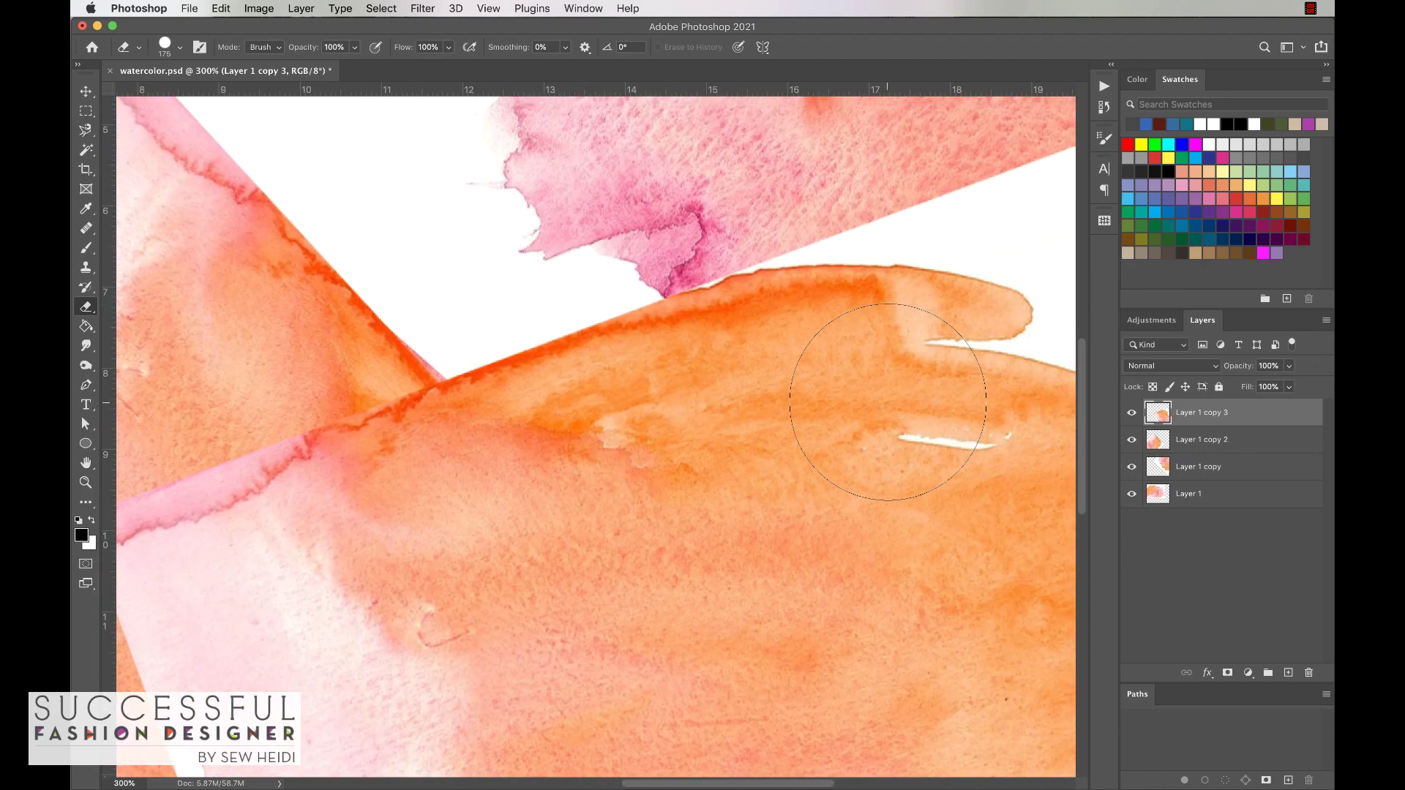
{"action": "scroll", "coordinate": [887, 402], "scroll_direction": "right", "scroll_amount": 5}
{"action": "left_click", "coordinate": [684, 267]}
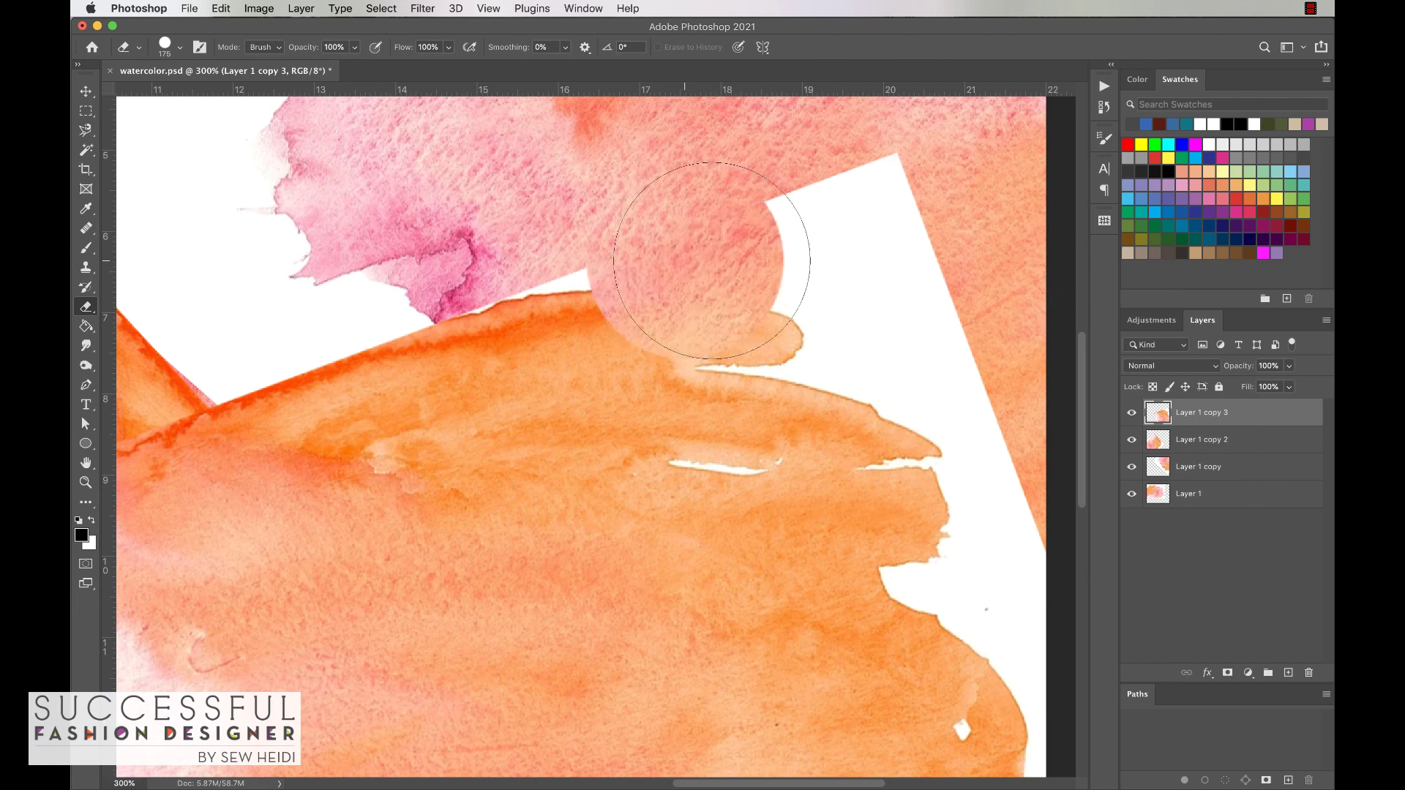
{"action": "mouse_move", "coordinate": [715, 261]}
{"action": "left_mouse_down"}
{"action": "mouse_move", "coordinate": [732, 242]}
{"action": "mouse_move", "coordinate": [832, 251]}
{"action": "mouse_move", "coordinate": [841, 293]}
{"action": "mouse_move", "coordinate": [862, 270]}
{"action": "mouse_move", "coordinate": [855, 355]}
{"action": "left_mouse_up"}
{"action": "key", "text": "super+z"}
{"action": "key", "text": "super+z"}
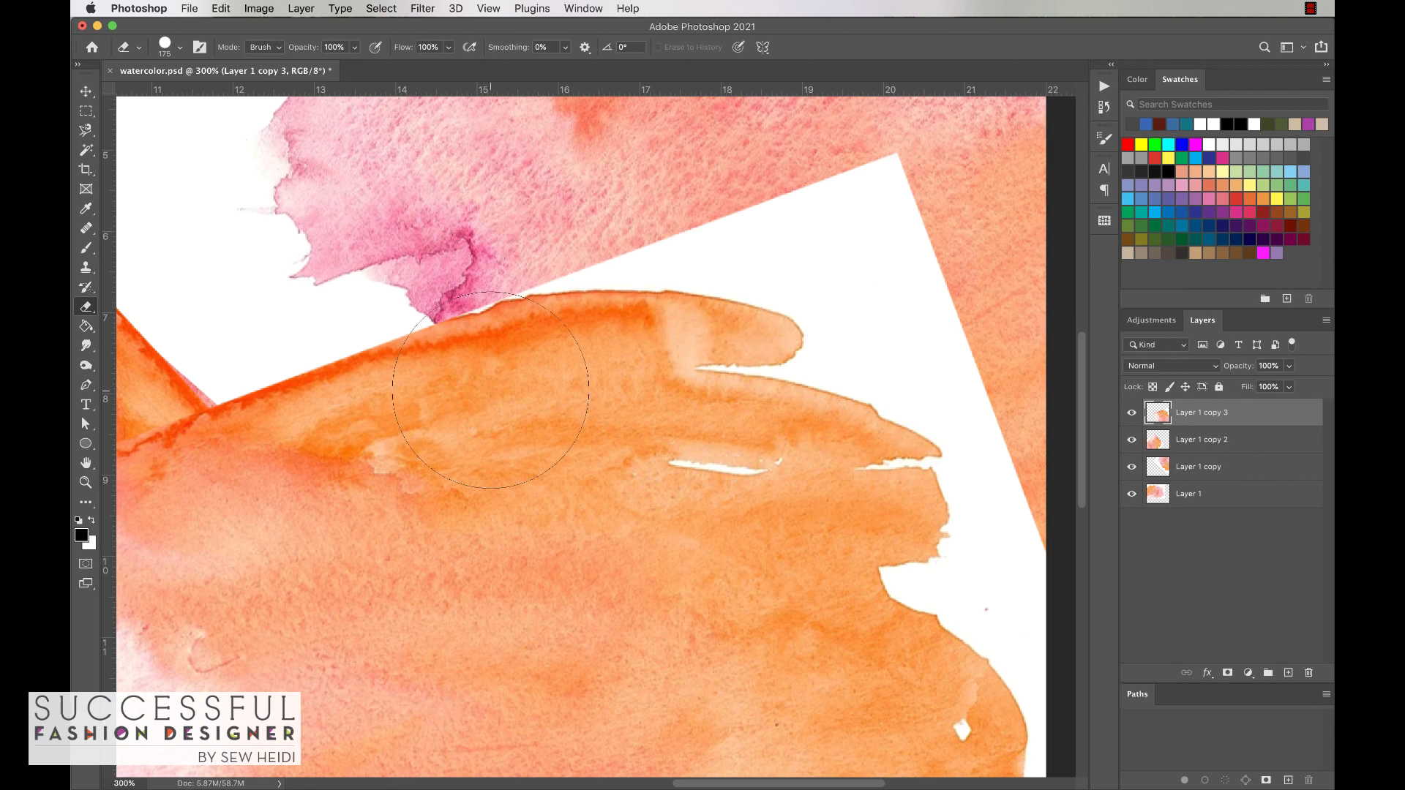
Lower the eraser hardness to about 29% and softly erase white paper near the wedge tip
{"action": "right_click", "coordinate": [490, 390]}
{"action": "left_click_drag", "start_coordinate": [638, 456], "coordinate": [598, 460]}
{"action": "key", "text": "Return"}
{"action": "left_click_drag", "start_coordinate": [831, 282], "coordinate": [846, 251]}
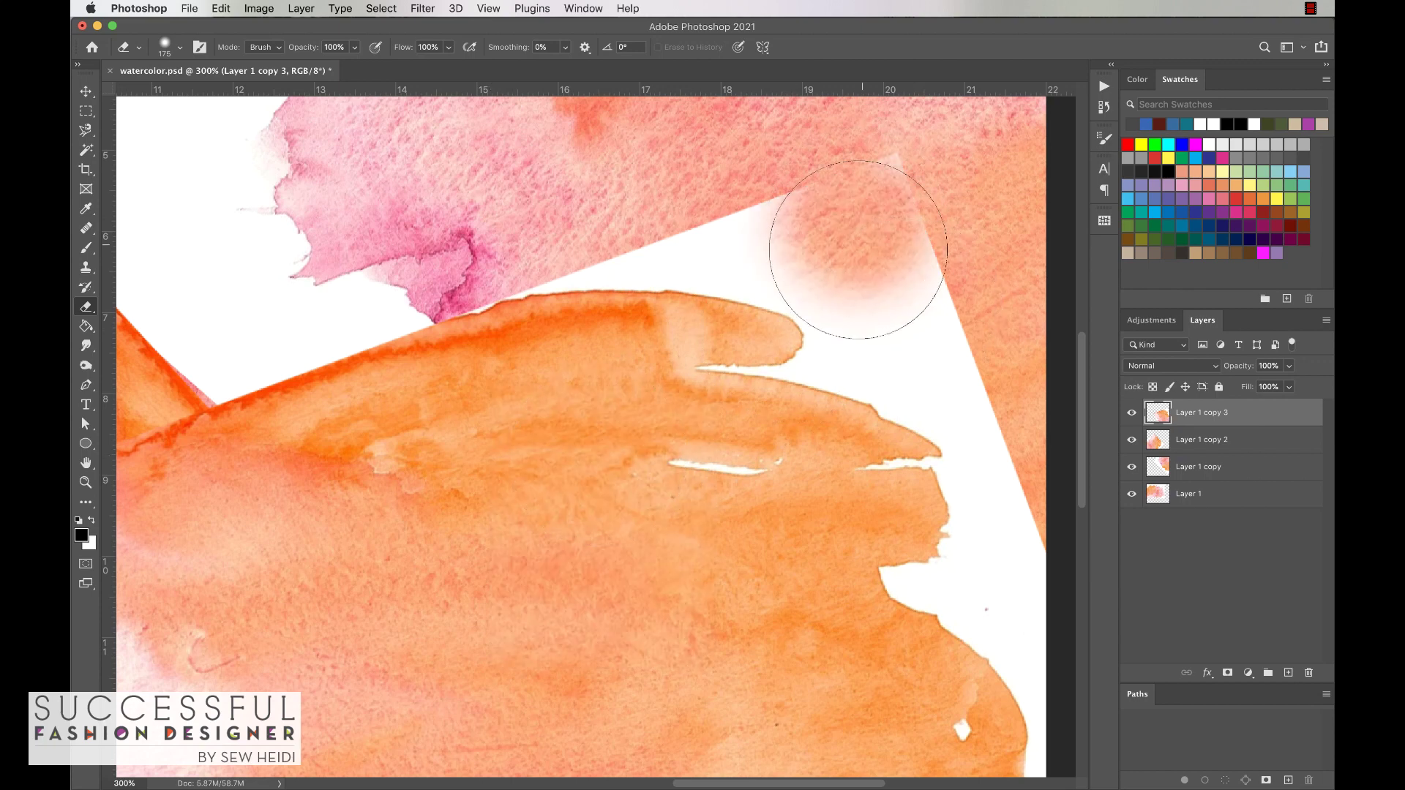
Erase the white wedge and, with a smaller brush, the white streak inside the orange shape
{"action": "key", "text": "super+minus"}
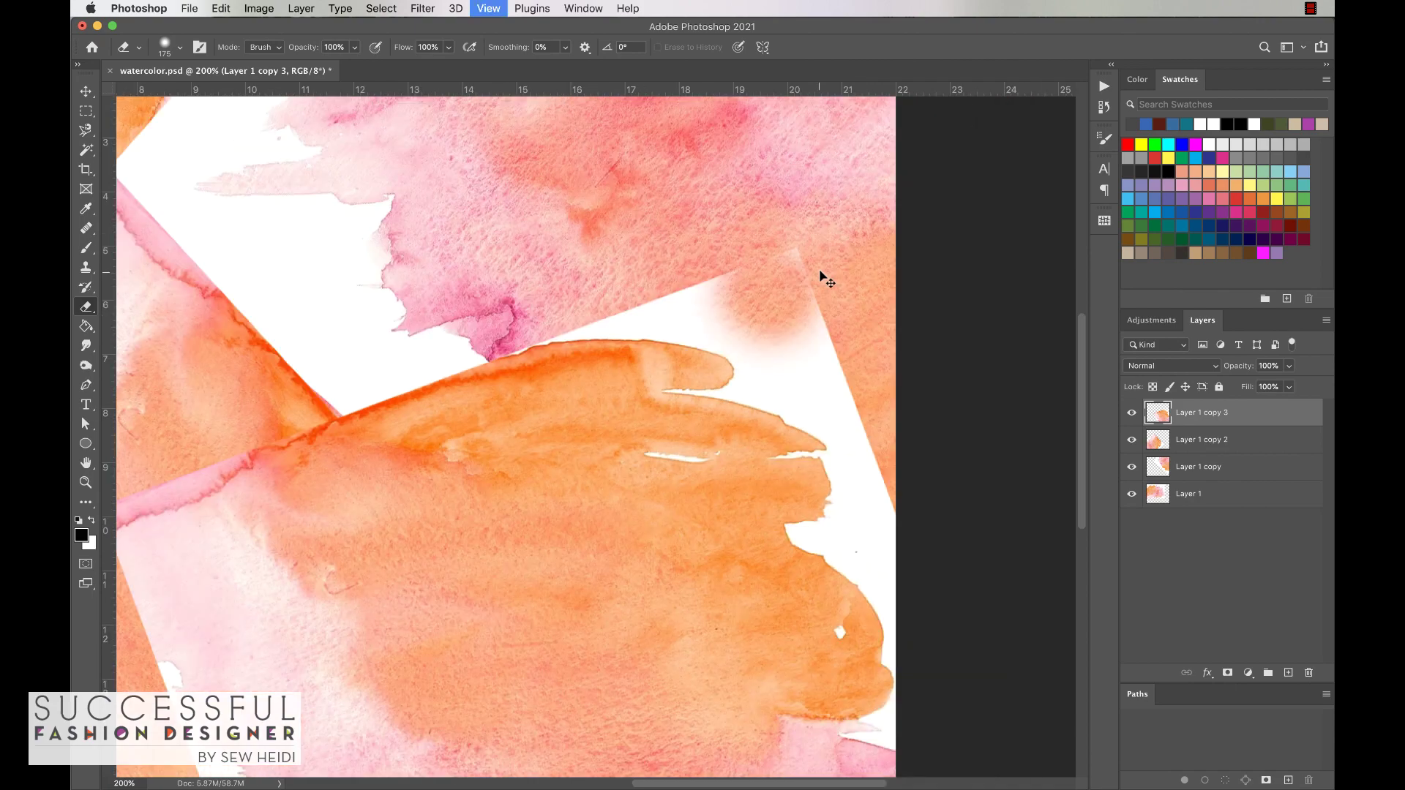
{"action": "key", "text": "super+minus"}
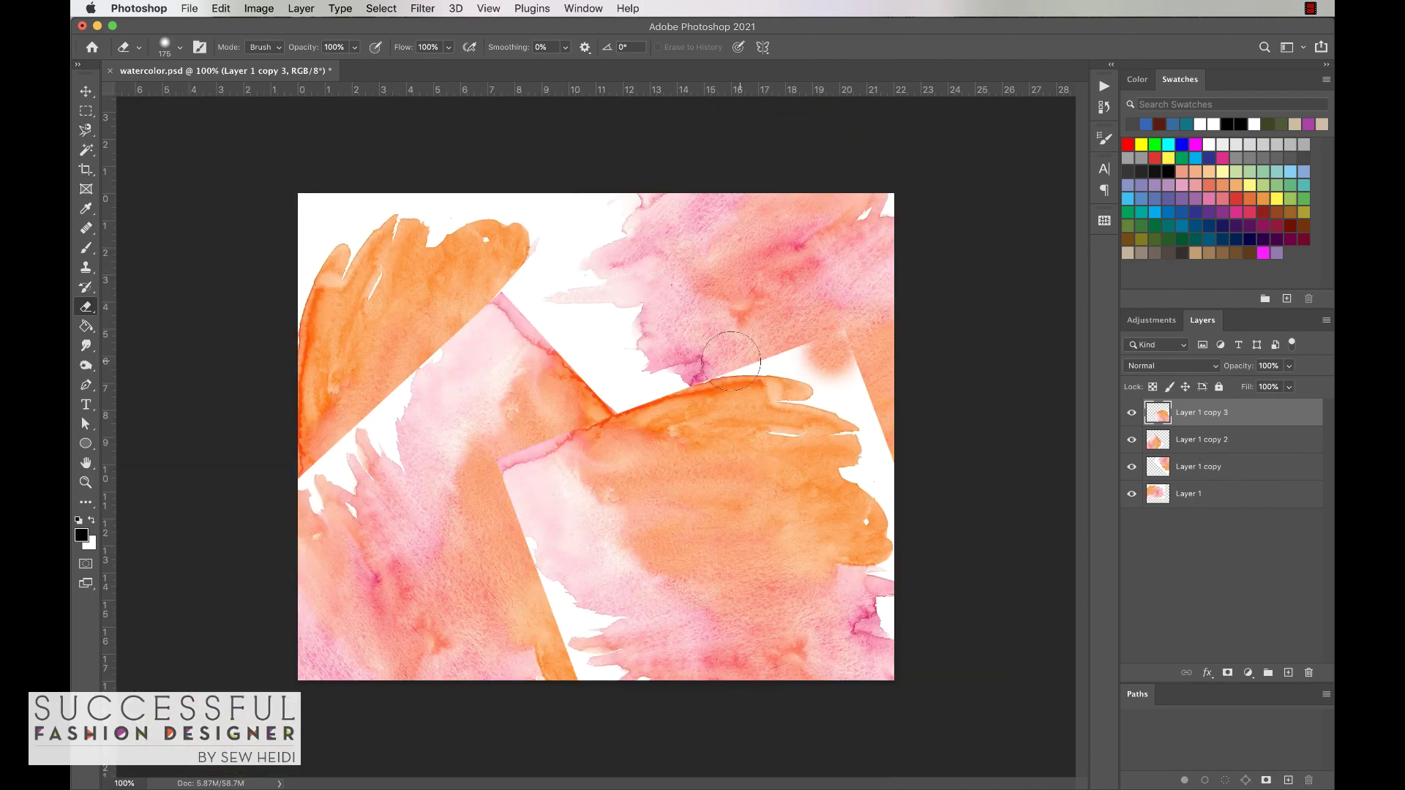
{"action": "mouse_move", "coordinate": [773, 366]}
{"action": "left_mouse_down"}
{"action": "mouse_move", "coordinate": [708, 360]}
{"action": "mouse_move", "coordinate": [825, 360]}
{"action": "mouse_move", "coordinate": [772, 351]}
{"action": "mouse_move", "coordinate": [835, 373]}
{"action": "mouse_move", "coordinate": [581, 415]}
{"action": "mouse_move", "coordinate": [717, 406]}
{"action": "mouse_move", "coordinate": [611, 412]}
{"action": "left_mouse_up"}
{"action": "key", "text": "super+plus"}
{"action": "key", "text": "super+plus"}
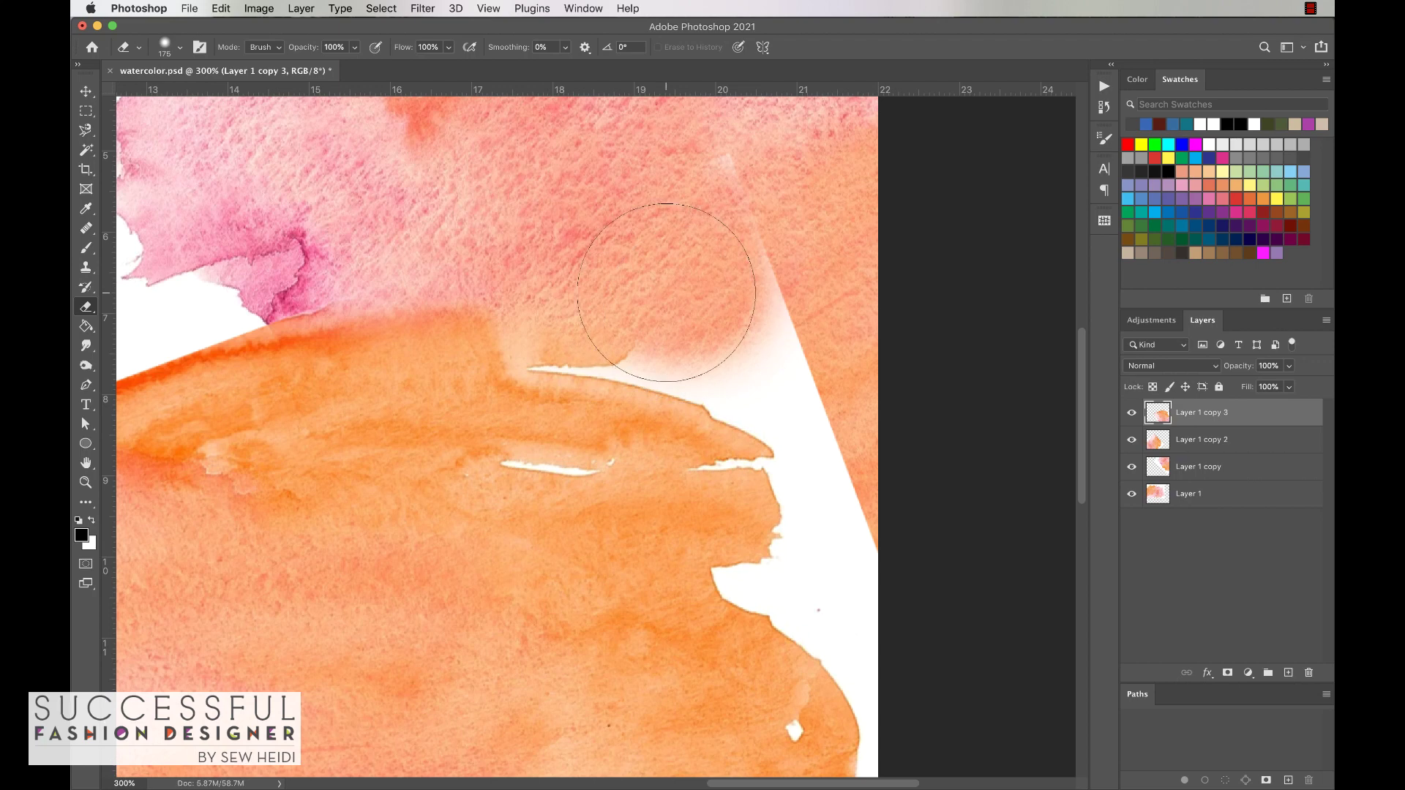
{"action": "key", "text": "bracketleft"}
{"action": "key", "text": "bracketleft"}
{"action": "key", "text": "bracketleft"}
{"action": "key", "text": "bracketleft"}
{"action": "key", "text": "bracketleft"}
{"action": "key", "text": "bracketleft"}
{"action": "key", "text": "bracketleft"}
{"action": "key", "text": "bracketleft"}
{"action": "key", "text": "bracketleft"}
{"action": "key", "text": "bracketleft"}
{"action": "mouse_move", "coordinate": [531, 371]}
{"action": "left_mouse_down"}
{"action": "mouse_move", "coordinate": [639, 378]}
{"action": "mouse_move", "coordinate": [617, 368]}
{"action": "mouse_move", "coordinate": [638, 336]}
{"action": "mouse_move", "coordinate": [647, 384]}
{"action": "mouse_move", "coordinate": [716, 396]}
{"action": "mouse_move", "coordinate": [732, 420]}
{"action": "mouse_move", "coordinate": [687, 393]}
{"action": "mouse_move", "coordinate": [732, 415]}
{"action": "mouse_move", "coordinate": [762, 399]}
{"action": "mouse_move", "coordinate": [705, 367]}
{"action": "mouse_move", "coordinate": [782, 405]}
{"action": "mouse_move", "coordinate": [734, 203]}
{"action": "left_mouse_up"}
Erase the white gap on the orange shape's edge and along the orange-pink boundary
{"action": "key", "text": "bracketright"}
{"action": "key", "text": "bracketright"}
{"action": "key", "text": "bracketright"}
{"action": "key", "text": "bracketright"}
{"action": "key", "text": "bracketright"}
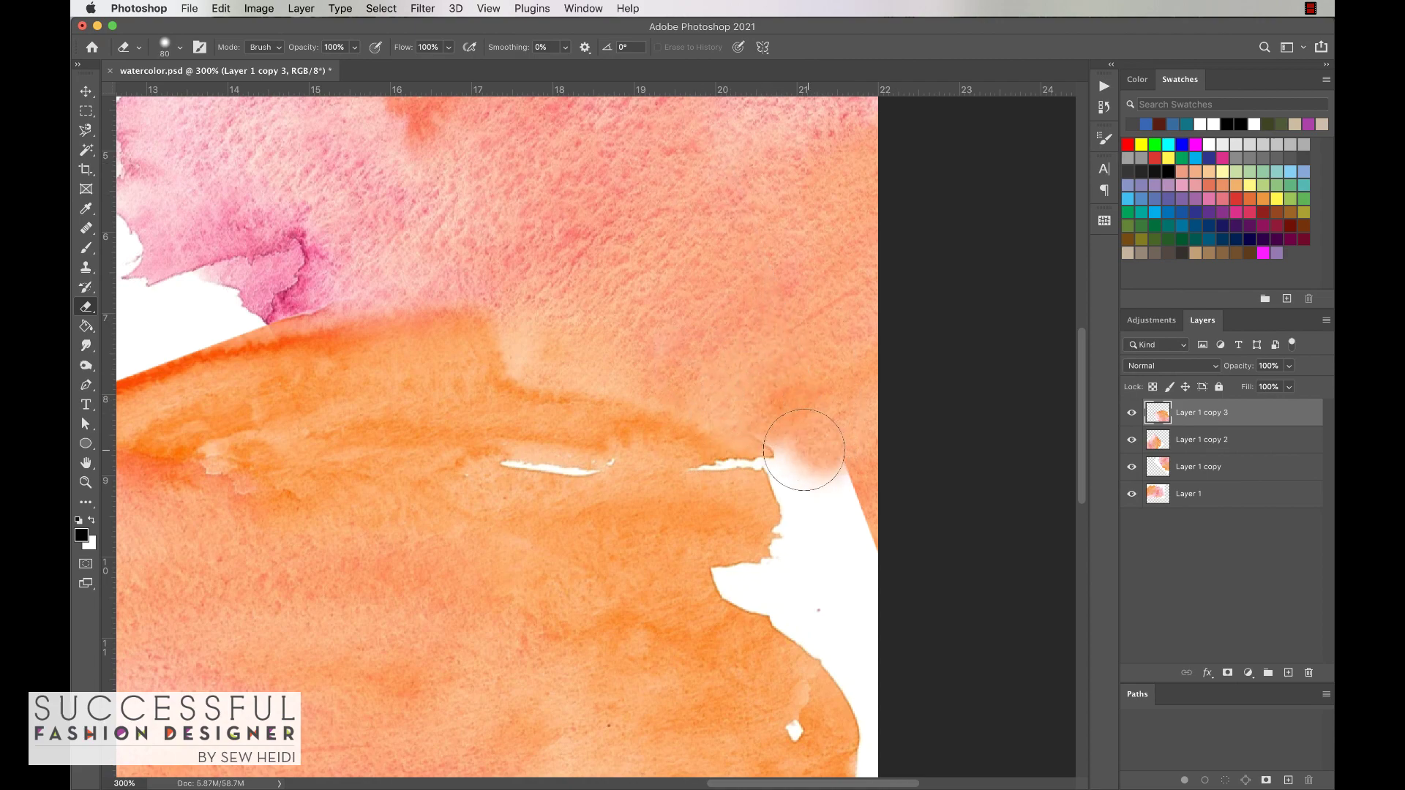
{"action": "key", "text": "super+1"}
{"action": "mouse_move", "coordinate": [799, 459]}
{"action": "left_mouse_down"}
{"action": "mouse_move", "coordinate": [868, 457]}
{"action": "mouse_move", "coordinate": [866, 435]}
{"action": "mouse_move", "coordinate": [871, 458]}
{"action": "mouse_move", "coordinate": [873, 440]}
{"action": "mouse_move", "coordinate": [877, 466]}
{"action": "mouse_move", "coordinate": [845, 469]}
{"action": "mouse_move", "coordinate": [876, 490]}
{"action": "mouse_move", "coordinate": [885, 468]}
{"action": "mouse_move", "coordinate": [866, 492]}
{"action": "mouse_move", "coordinate": [891, 483]}
{"action": "mouse_move", "coordinate": [895, 546]}
{"action": "mouse_move", "coordinate": [869, 566]}
{"action": "mouse_move", "coordinate": [898, 578]}
{"action": "mouse_move", "coordinate": [891, 634]}
{"action": "mouse_move", "coordinate": [895, 592]}
{"action": "left_mouse_up"}
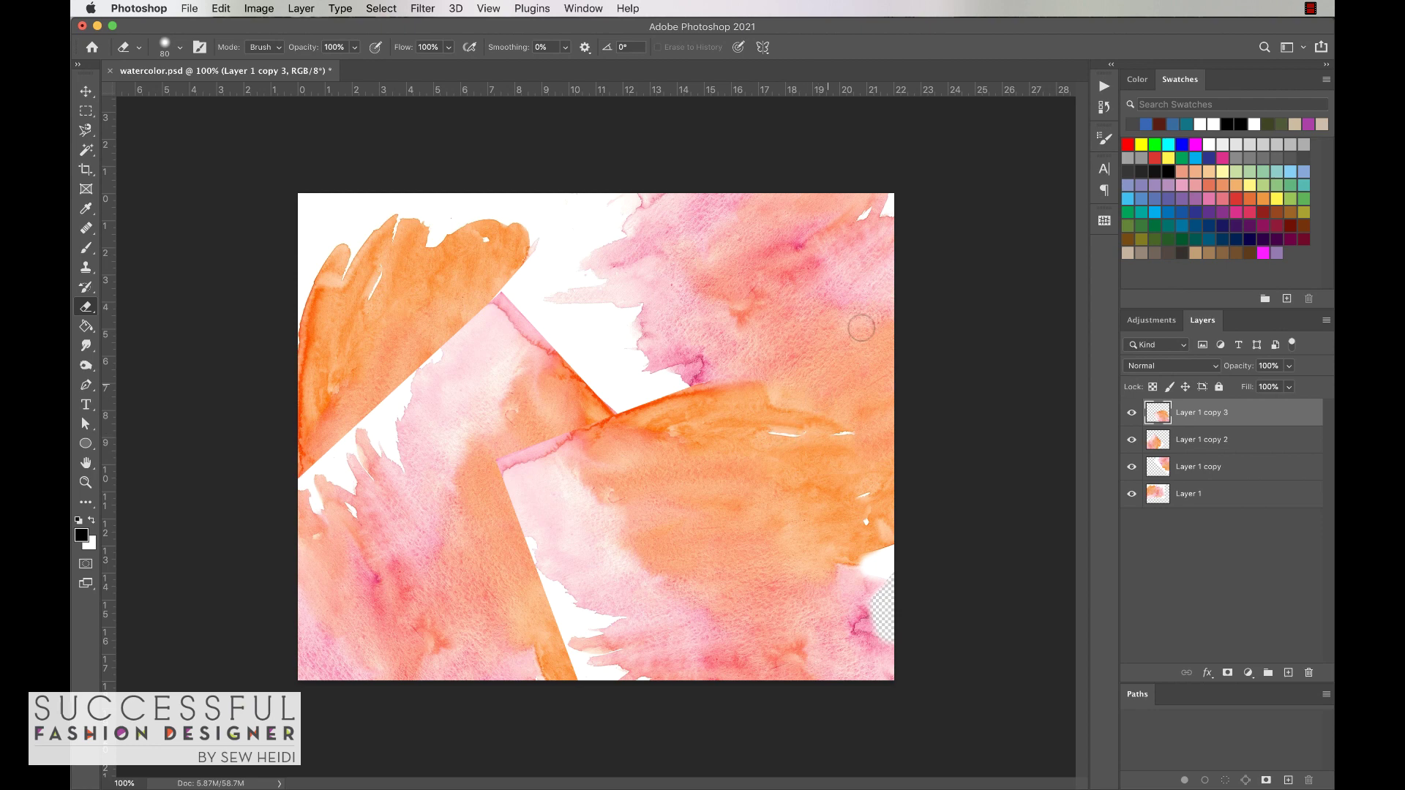
{"action": "mouse_move", "coordinate": [524, 543]}
{"action": "left_mouse_down"}
{"action": "mouse_move", "coordinate": [567, 614]}
{"action": "mouse_move", "coordinate": [616, 618]}
{"action": "mouse_move", "coordinate": [567, 625]}
{"action": "mouse_move", "coordinate": [556, 642]}
{"action": "mouse_move", "coordinate": [606, 651]}
{"action": "mouse_move", "coordinate": [574, 662]}
{"action": "mouse_move", "coordinate": [644, 673]}
{"action": "mouse_move", "coordinate": [645, 637]}
{"action": "left_mouse_up"}
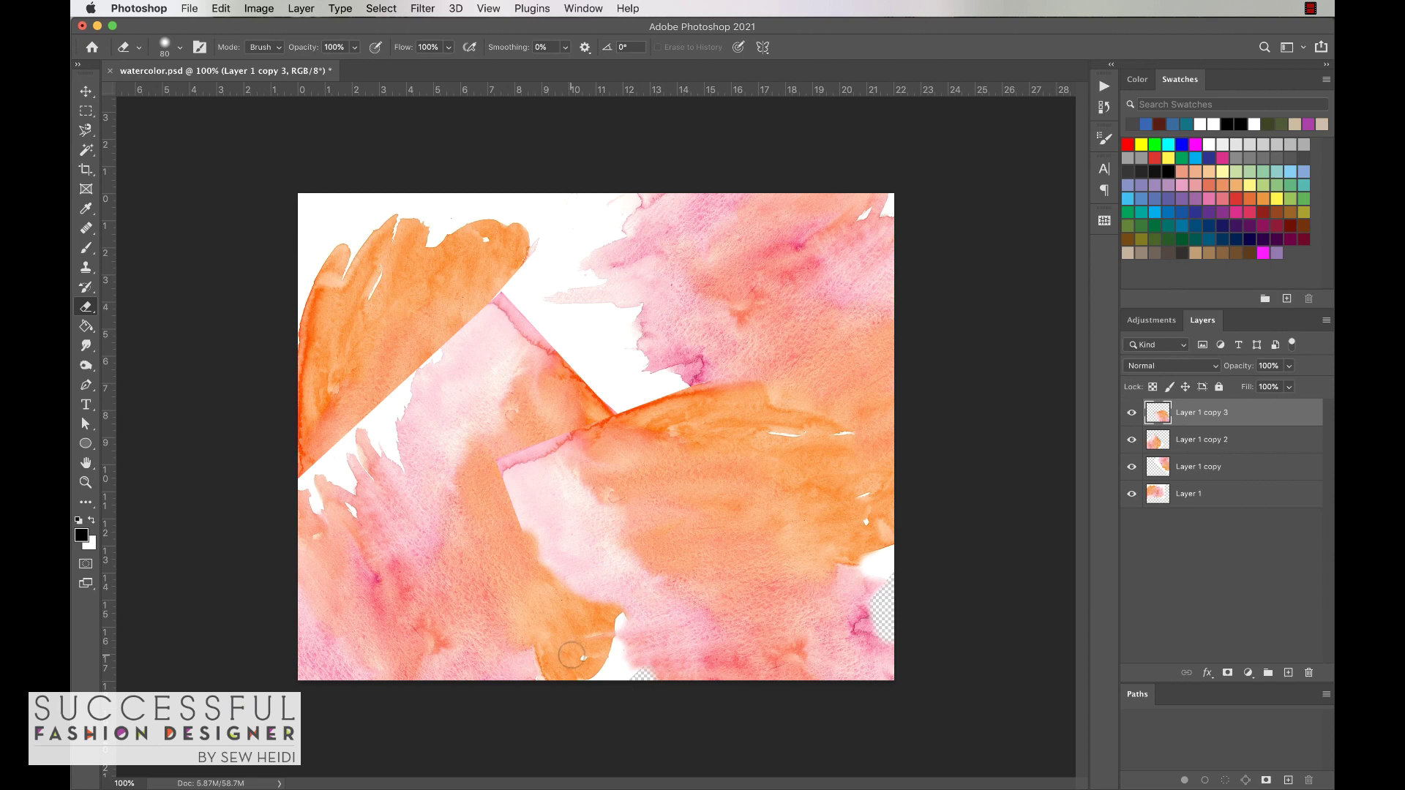
On Layer 1 copy 2, erase white along the diagonal edge, bottom edge and remaining gap
{"action": "left_click", "coordinate": [1225, 443]}
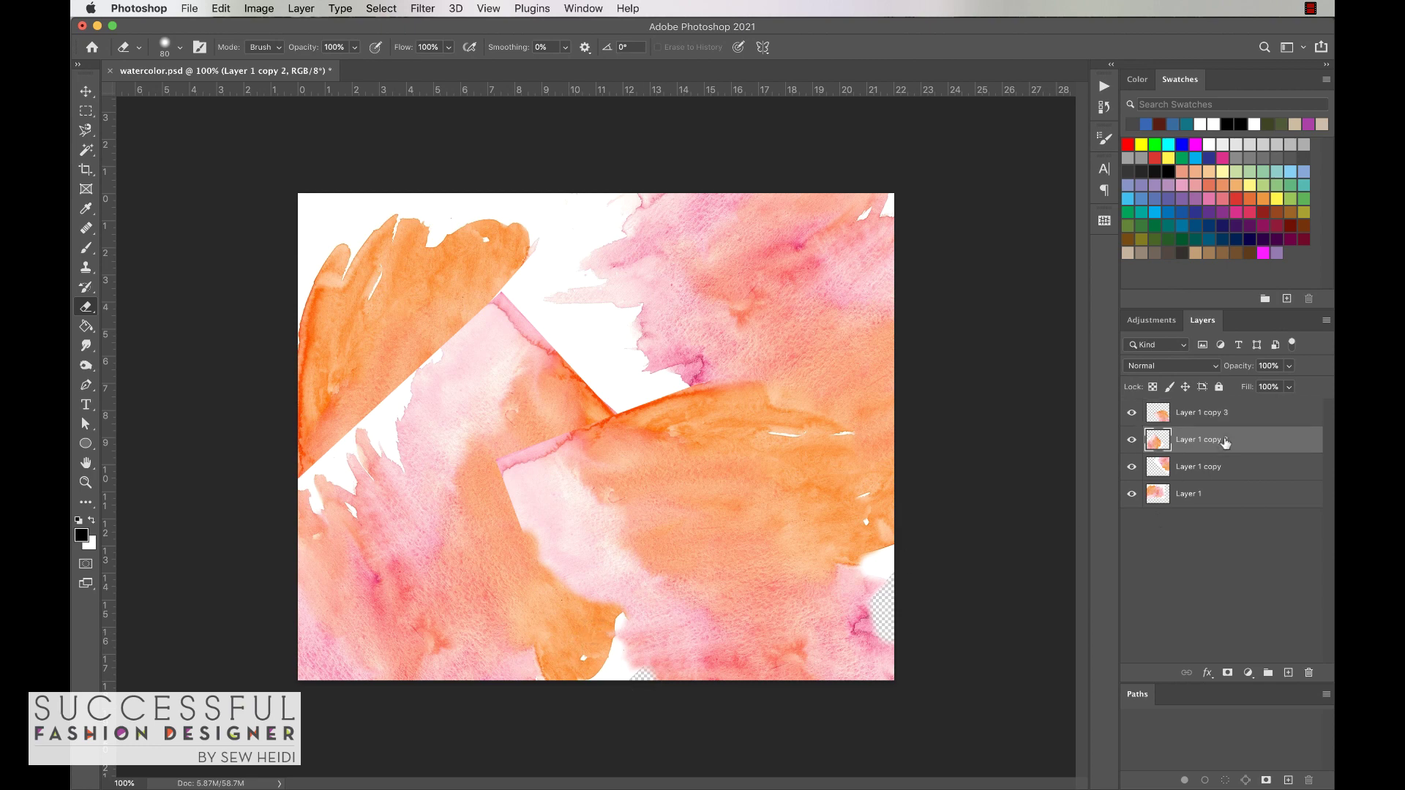
{"action": "left_click", "coordinate": [1131, 441]}
{"action": "left_click", "coordinate": [1131, 442]}
{"action": "mouse_move", "coordinate": [442, 344]}
{"action": "left_mouse_down"}
{"action": "mouse_move", "coordinate": [404, 380]}
{"action": "mouse_move", "coordinate": [400, 464]}
{"action": "mouse_move", "coordinate": [376, 430]}
{"action": "mouse_move", "coordinate": [384, 397]}
{"action": "mouse_move", "coordinate": [346, 434]}
{"action": "mouse_move", "coordinate": [366, 472]}
{"action": "mouse_move", "coordinate": [332, 444]}
{"action": "mouse_move", "coordinate": [354, 488]}
{"action": "mouse_move", "coordinate": [319, 460]}
{"action": "mouse_move", "coordinate": [310, 469]}
{"action": "mouse_move", "coordinate": [319, 513]}
{"action": "mouse_move", "coordinate": [308, 491]}
{"action": "mouse_move", "coordinate": [350, 502]}
{"action": "left_mouse_up"}
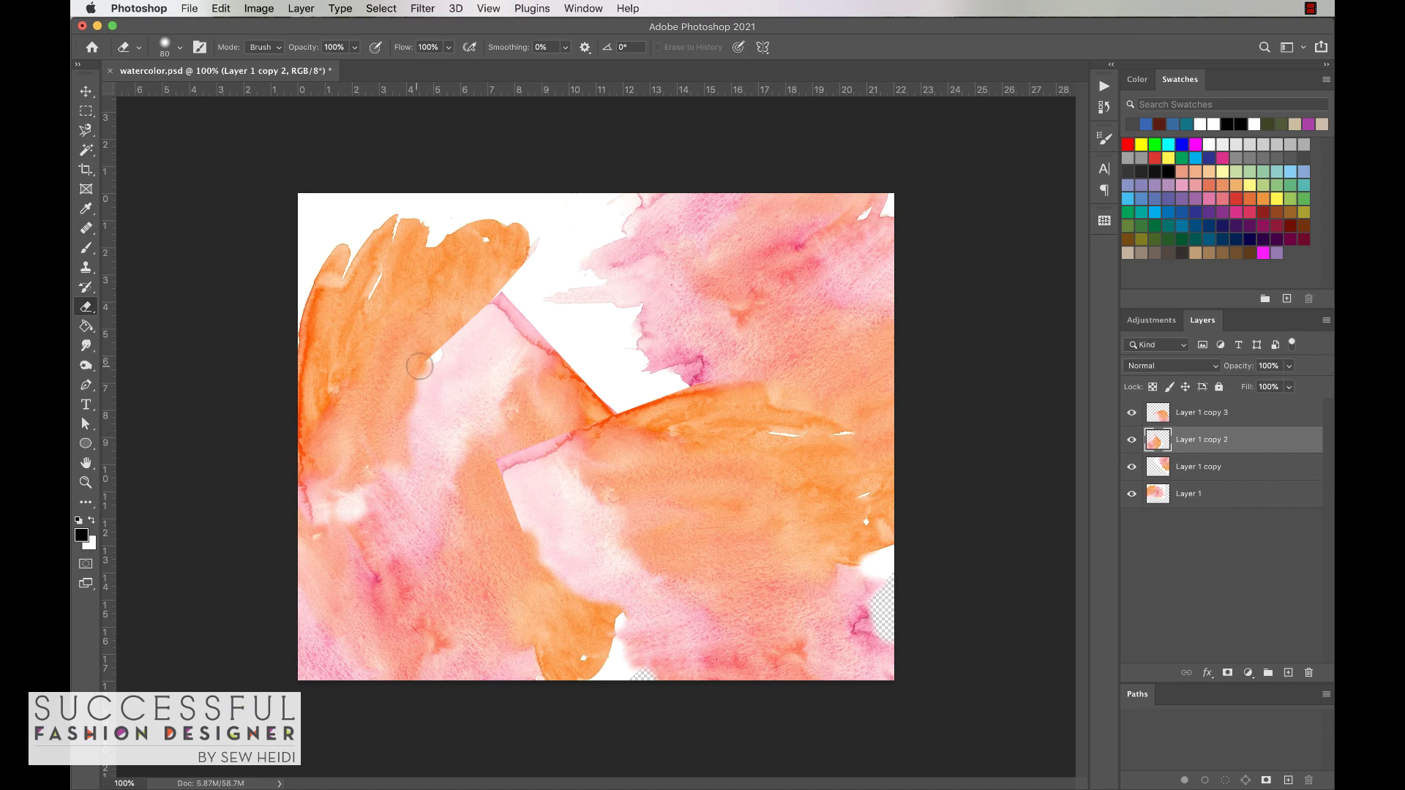
{"action": "key", "text": "bracketright"}
{"action": "key", "text": "bracketright"}
{"action": "key", "text": "bracketright"}
{"action": "key", "text": "bracketright"}
{"action": "key", "text": "bracketright"}
{"action": "left_click_drag", "start_coordinate": [619, 608], "coordinate": [545, 663]}
{"action": "key", "text": "alt+bracketleft"}
{"action": "mouse_move", "coordinate": [608, 206]}
{"action": "left_mouse_down"}
{"action": "mouse_move", "coordinate": [627, 329]}
{"action": "mouse_move", "coordinate": [659, 388]}
{"action": "left_mouse_up"}
Select Layer 1 and inspect its top-left gap, adjusting the eraser size
{"action": "left_click", "coordinate": [1201, 494]}
{"action": "key", "text": "bracketleft"}
{"action": "key", "text": "bracketleft"}
{"action": "key", "text": "bracketleft"}
{"action": "key", "text": "bracketleft"}
{"action": "key", "text": "bracketleft"}
{"action": "key", "text": "bracketleft"}
{"action": "key", "text": "bracketleft"}
{"action": "key", "text": "bracketleft"}
{"action": "key", "text": "super+equal"}
{"action": "key", "text": "super+equal"}
{"action": "left_click_drag", "start_coordinate": [524, 412], "coordinate": [745, 603]}
{"action": "key", "text": "bracketright"}
{"action": "key", "text": "bracketright"}
{"action": "key", "text": "bracketright"}
{"action": "key", "text": "super+minus"}
{"action": "scroll", "coordinate": [756, 324], "scroll_direction": "right", "scroll_amount": 5}
{"action": "key", "text": "super+minus"}
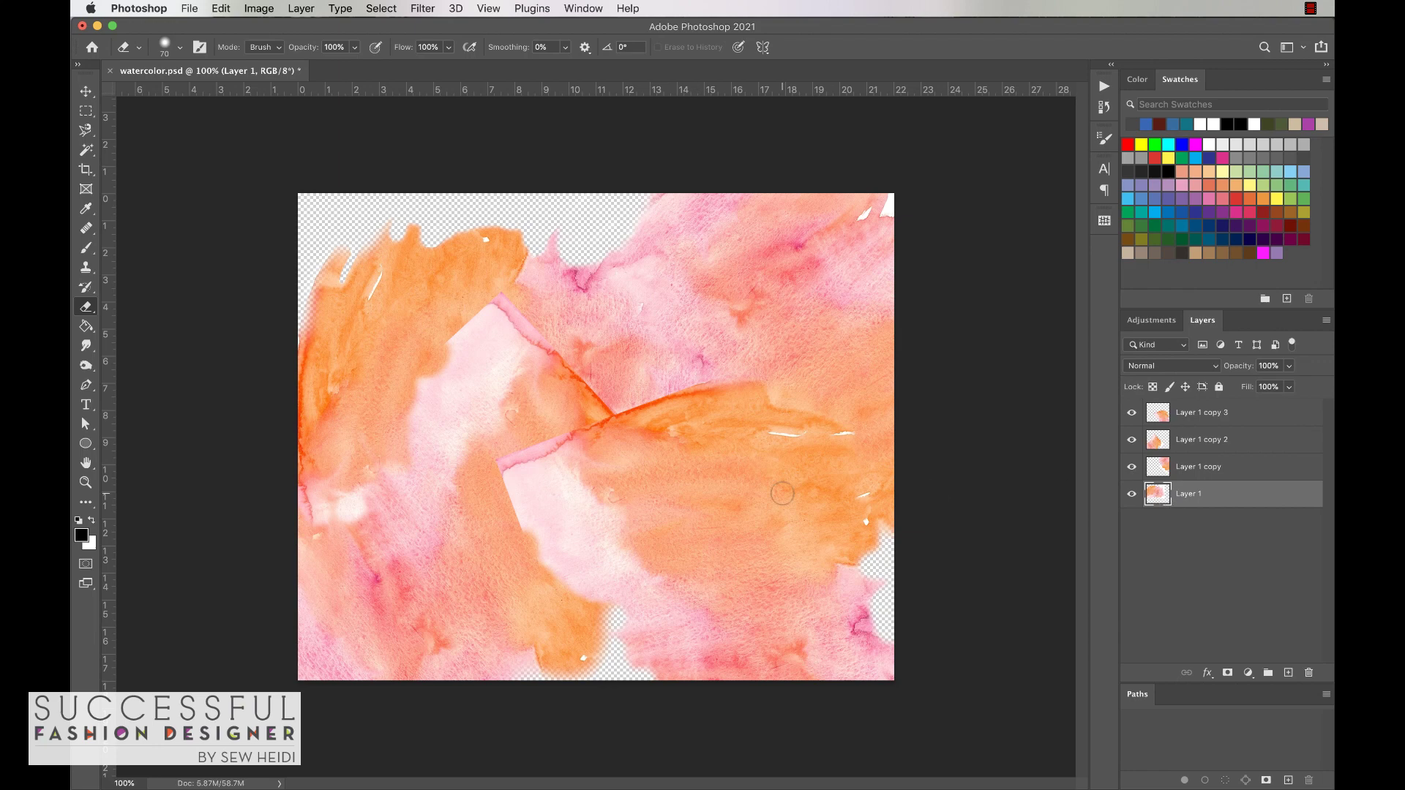
{"action": "key", "text": "v"}
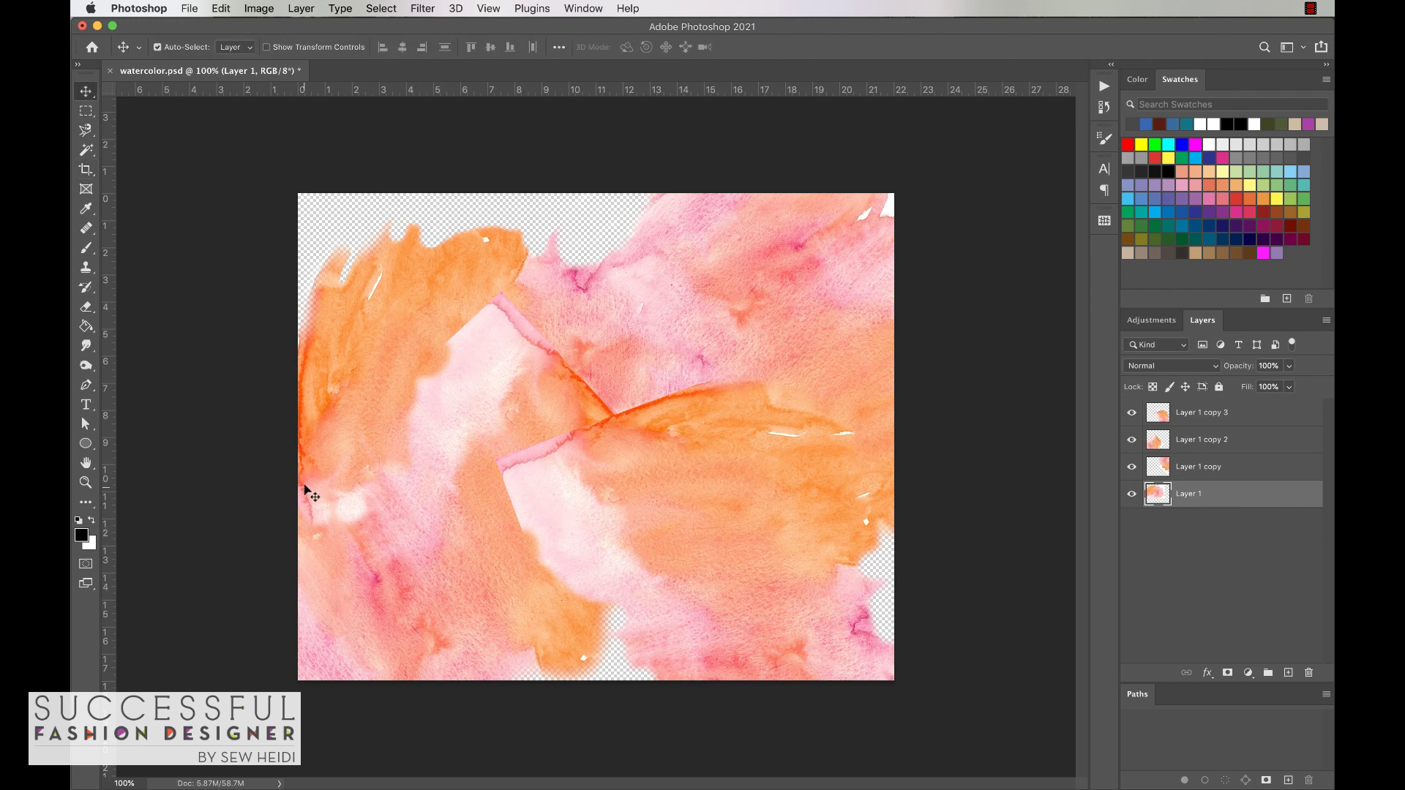
{"action": "left_click_drag", "start_coordinate": [415, 597], "coordinate": [496, 509]}
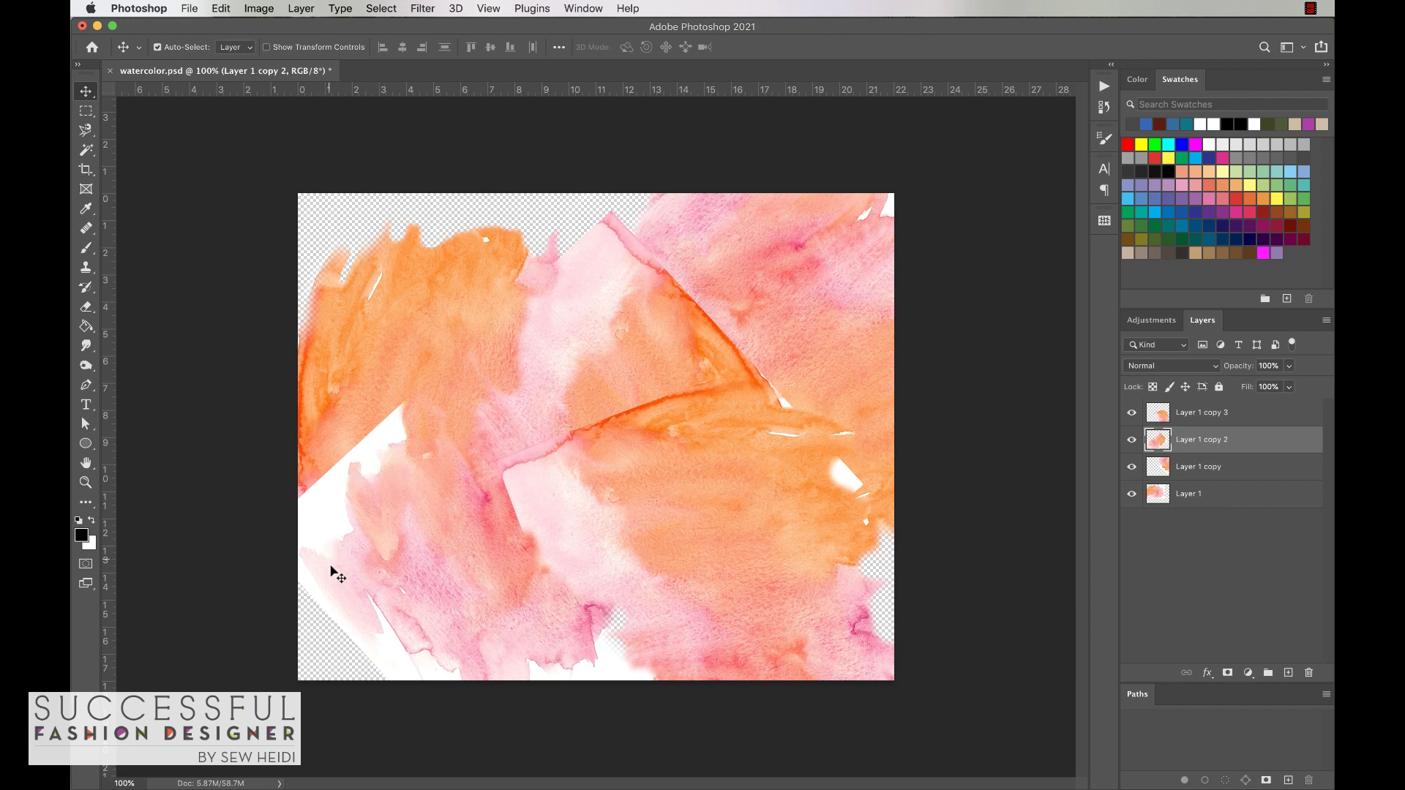
{"action": "key", "text": "super"}
{"action": "key", "text": "super+z"}
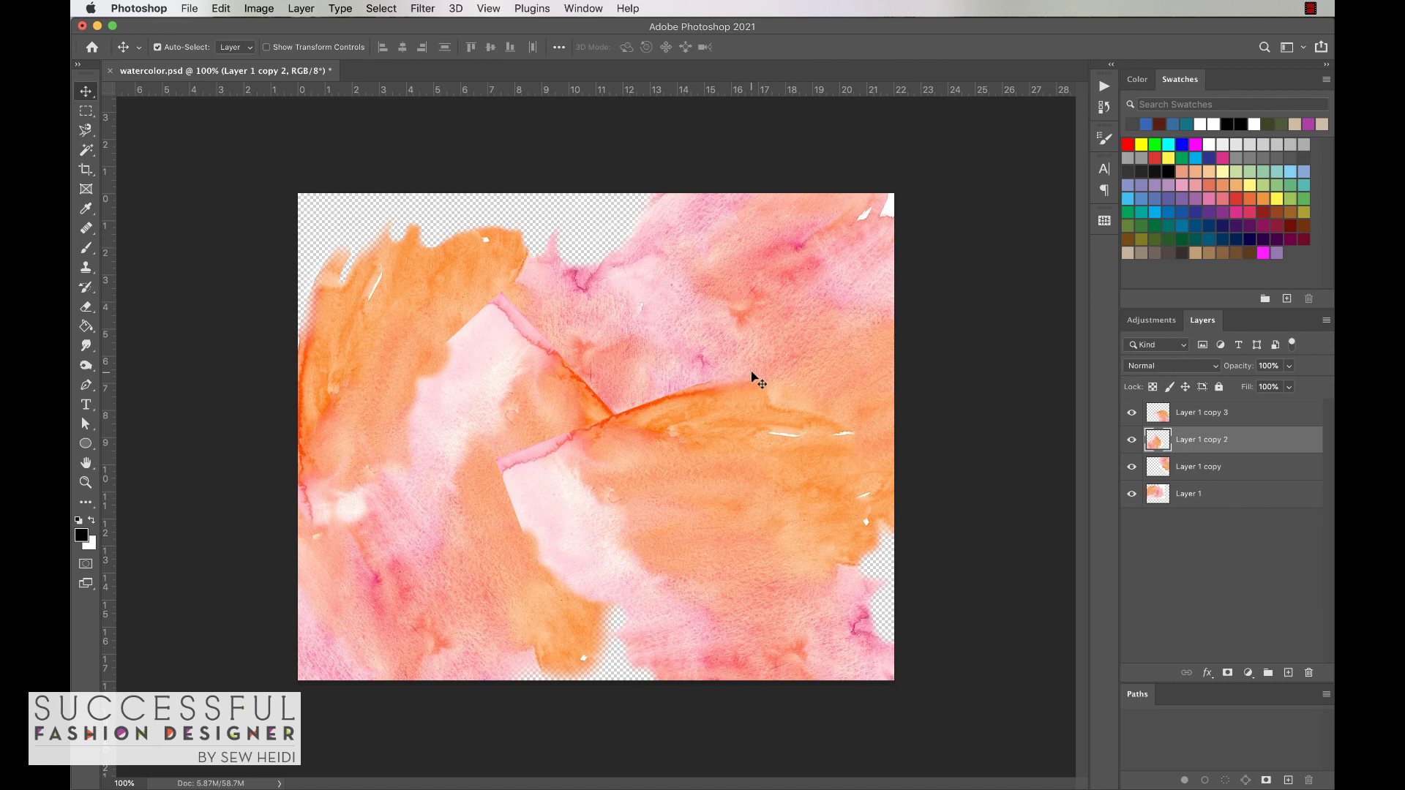
Crop to the full canvas with no fixed ratio, then shift a layer to check edges
{"action": "key", "text": "c"}
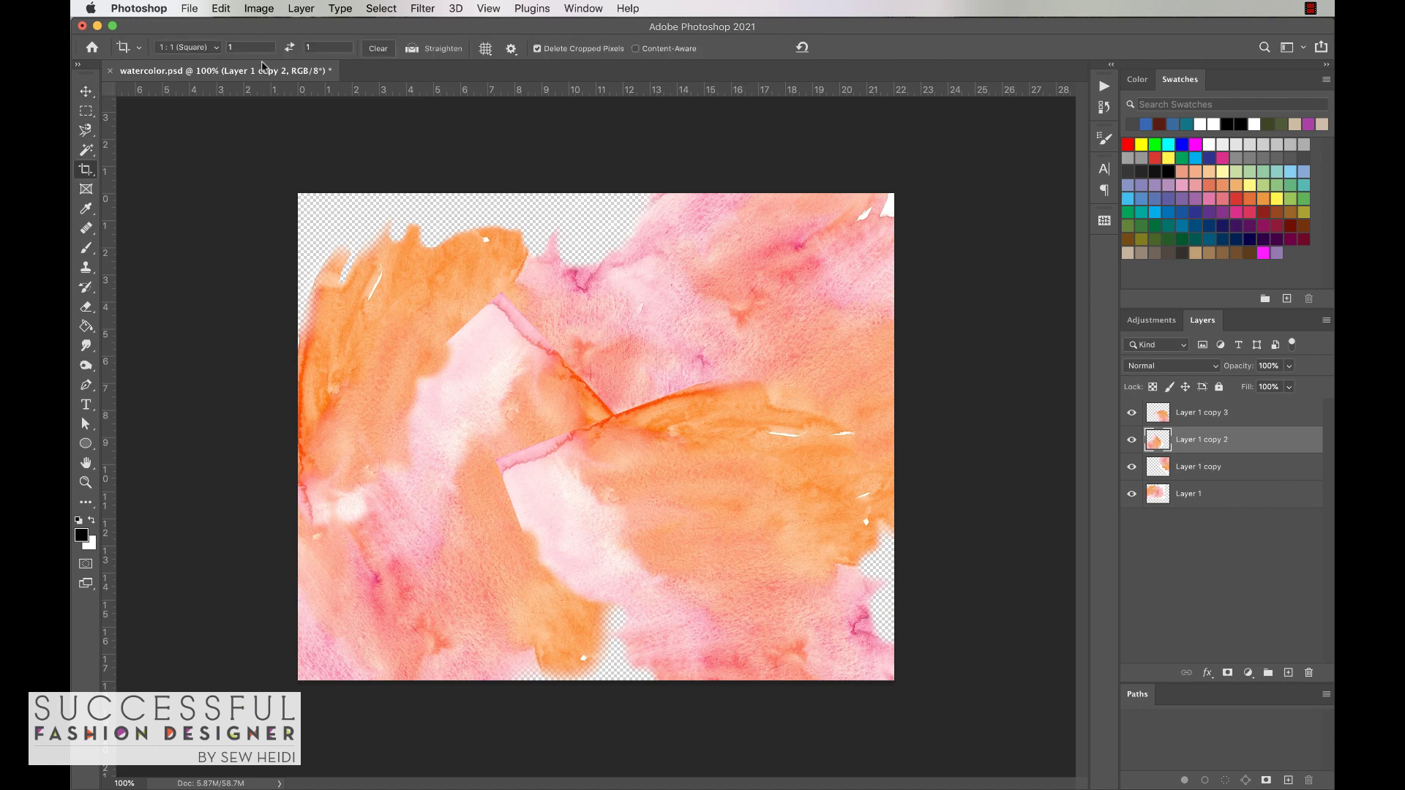
{"action": "left_click", "coordinate": [379, 49]}
{"action": "left_click_drag", "start_coordinate": [287, 182], "coordinate": [968, 728]}
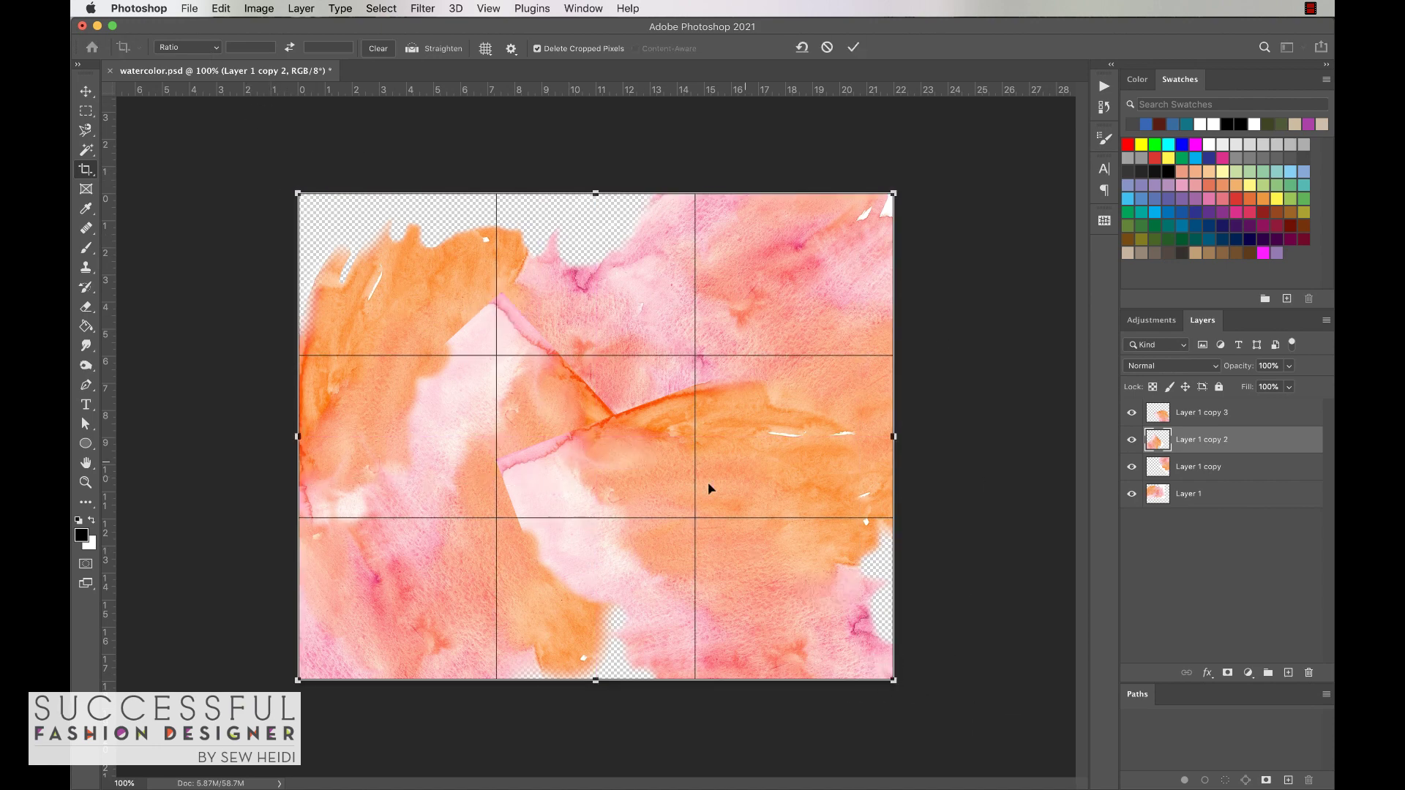
{"action": "key", "text": "Return"}
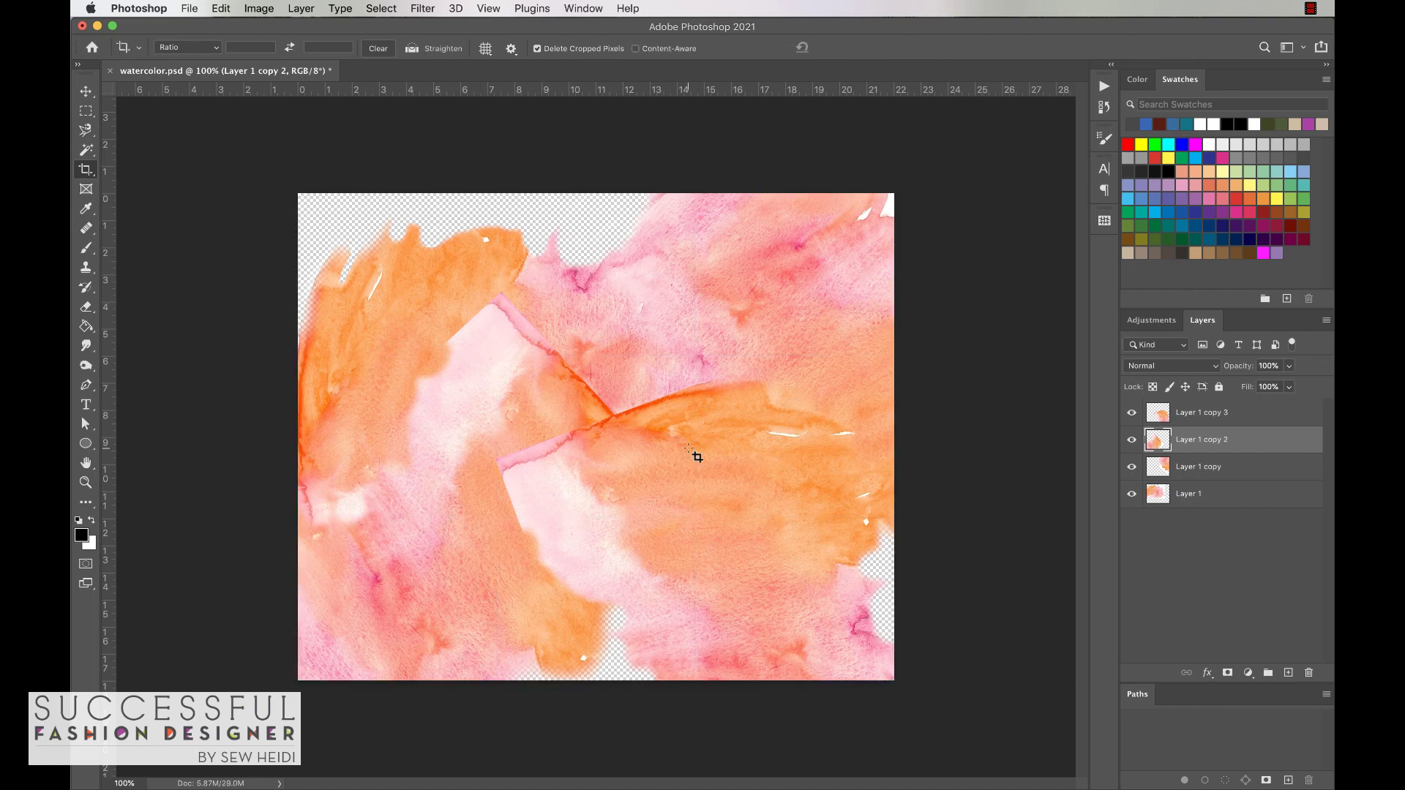
{"action": "key", "text": "v"}
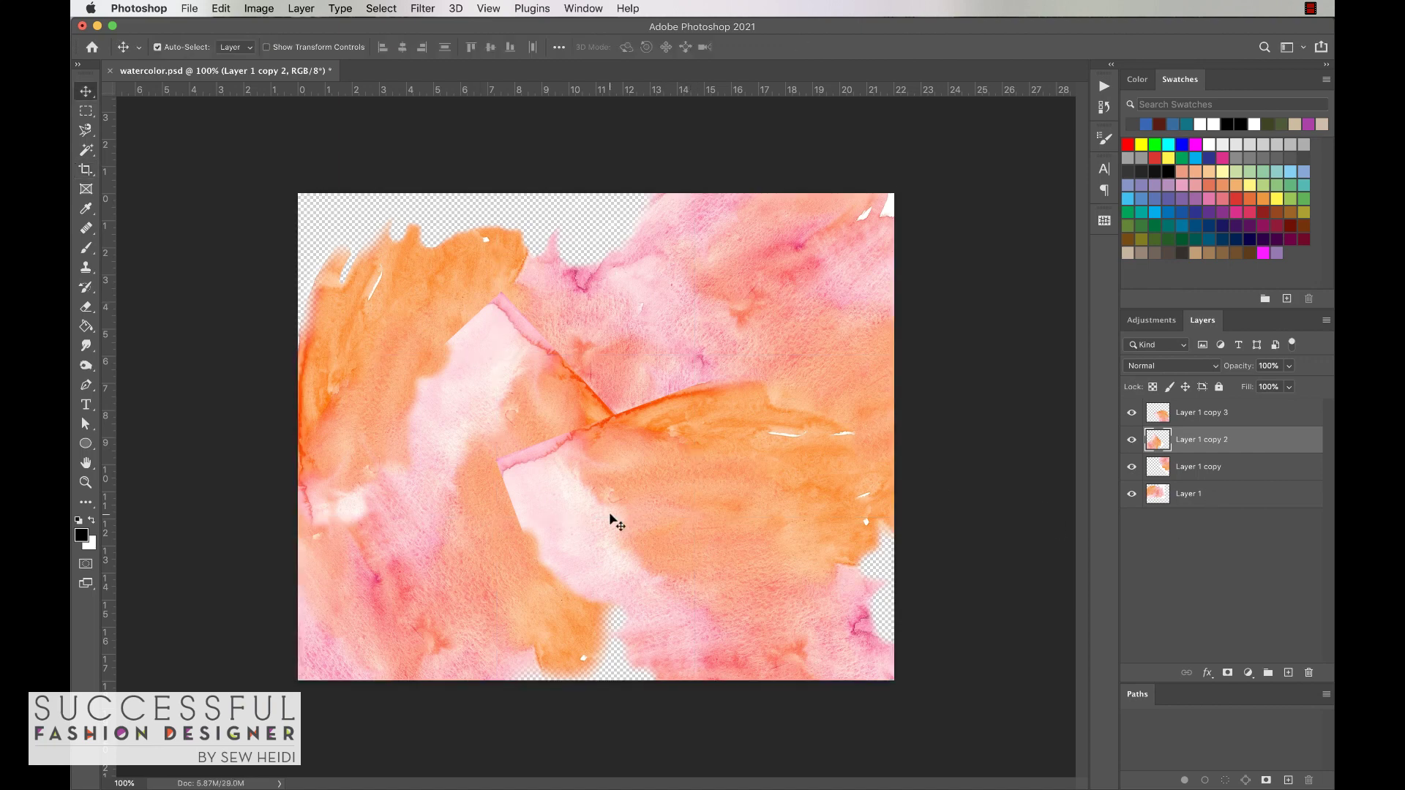
{"action": "left_click_drag", "start_coordinate": [399, 557], "coordinate": [351, 528]}
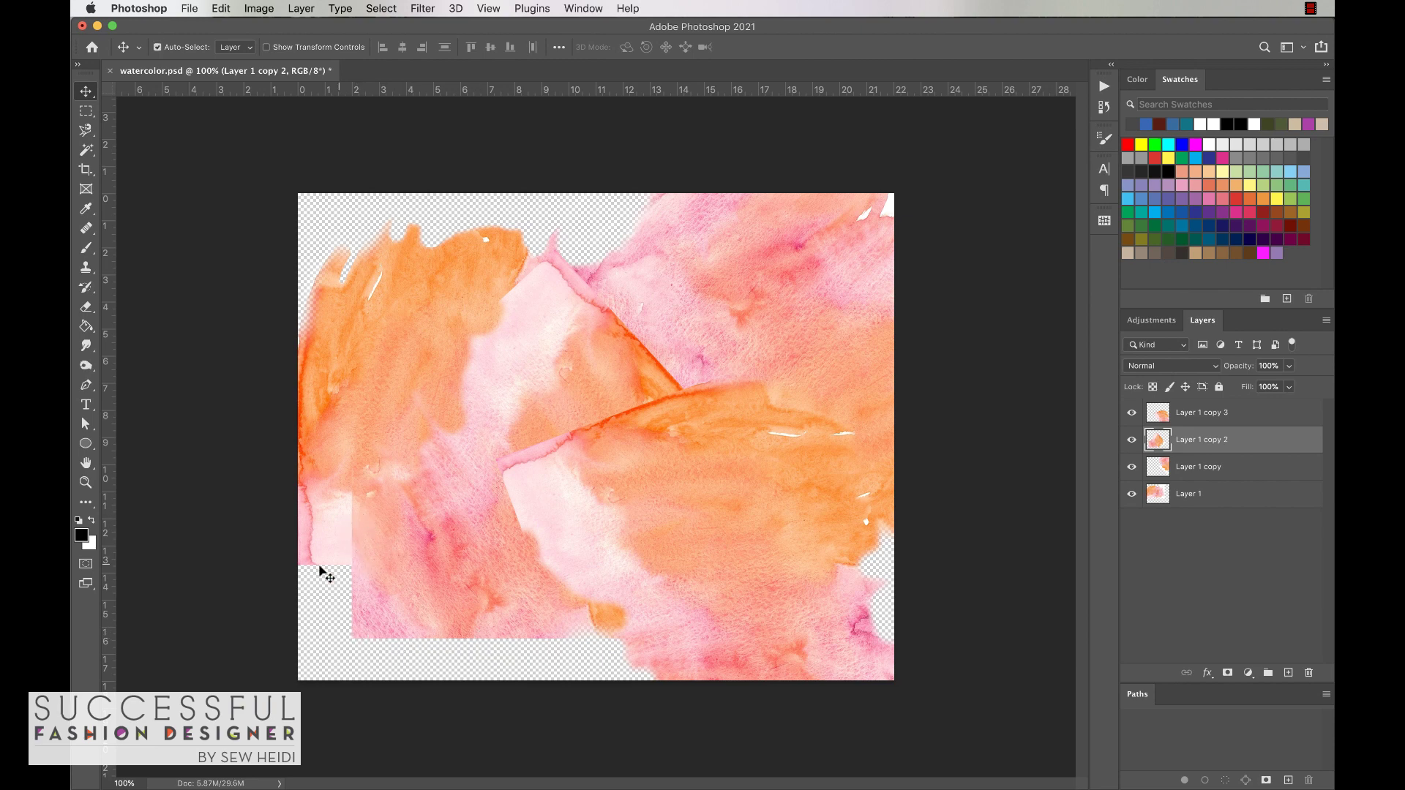
{"action": "key", "text": "super+z"}
{"action": "key", "text": "super"}
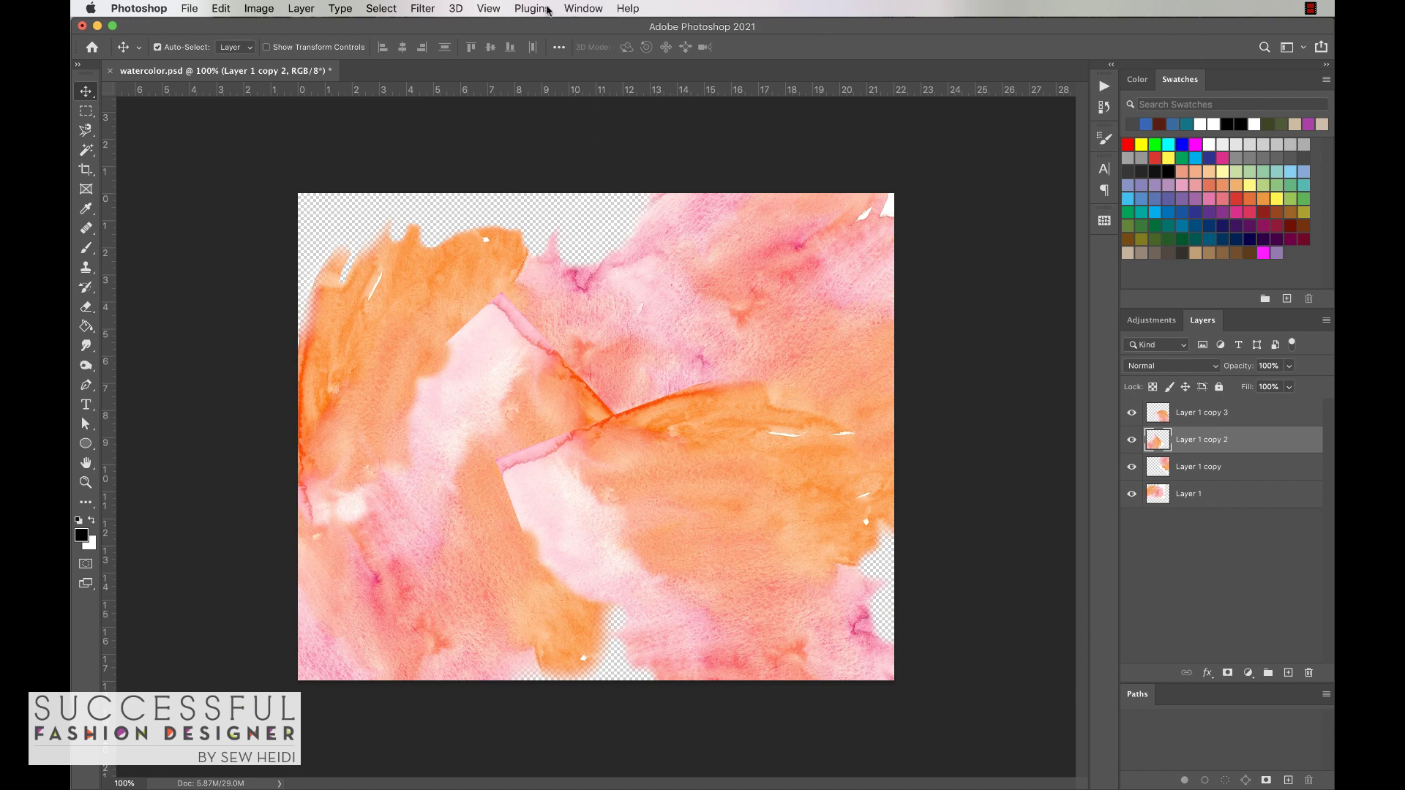
{"action": "left_click", "coordinate": [424, 9]}
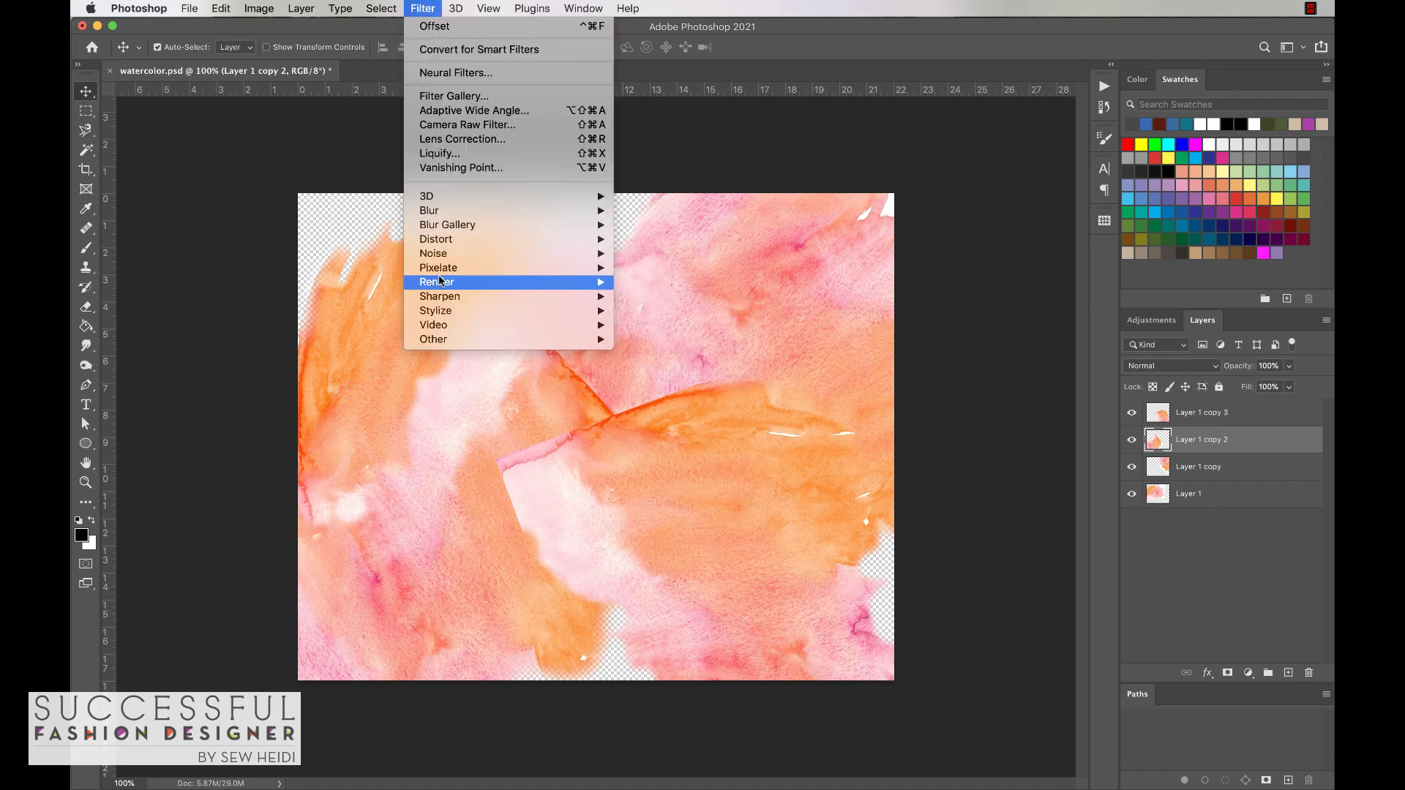
{"action": "mouse_move", "coordinate": [567, 339]}
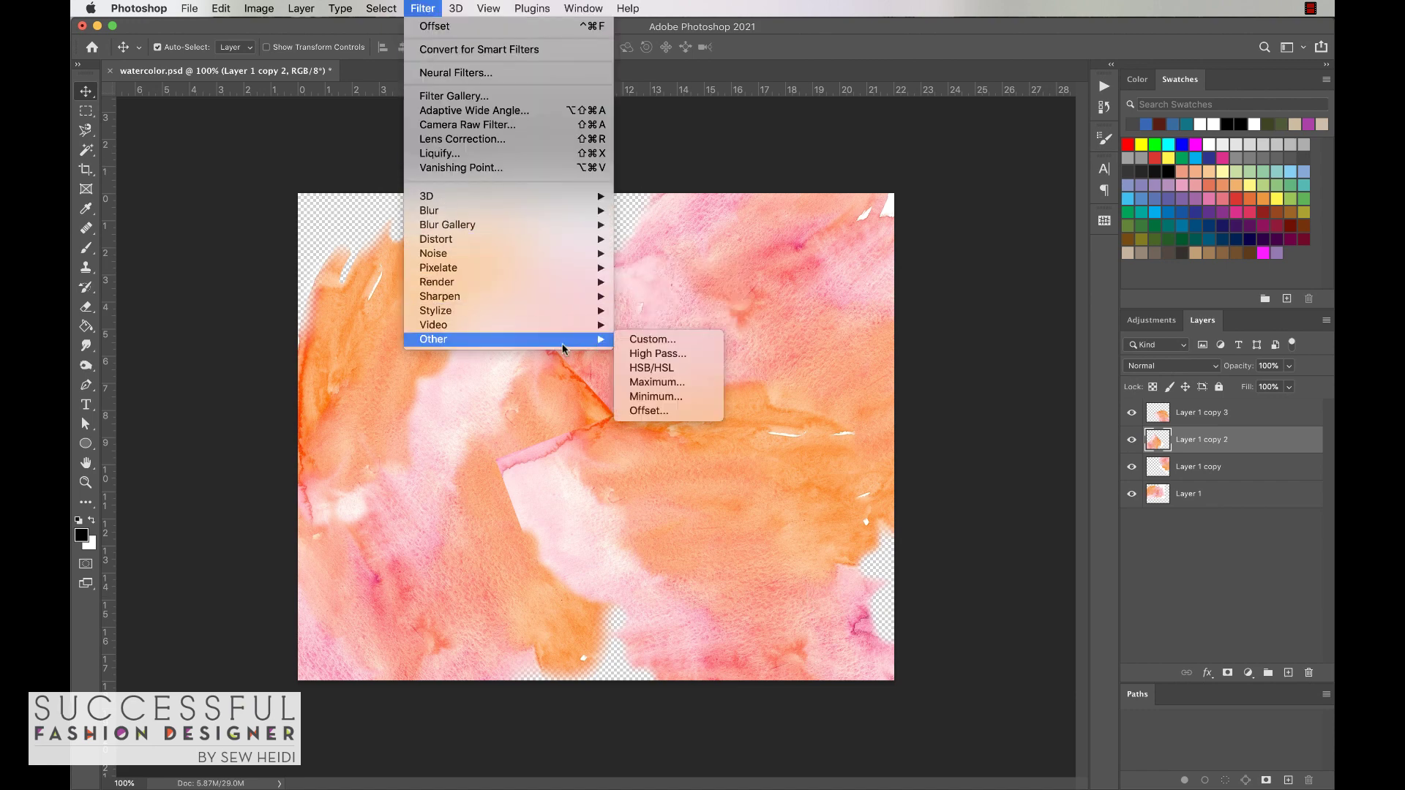
{"action": "left_click", "coordinate": [641, 413]}
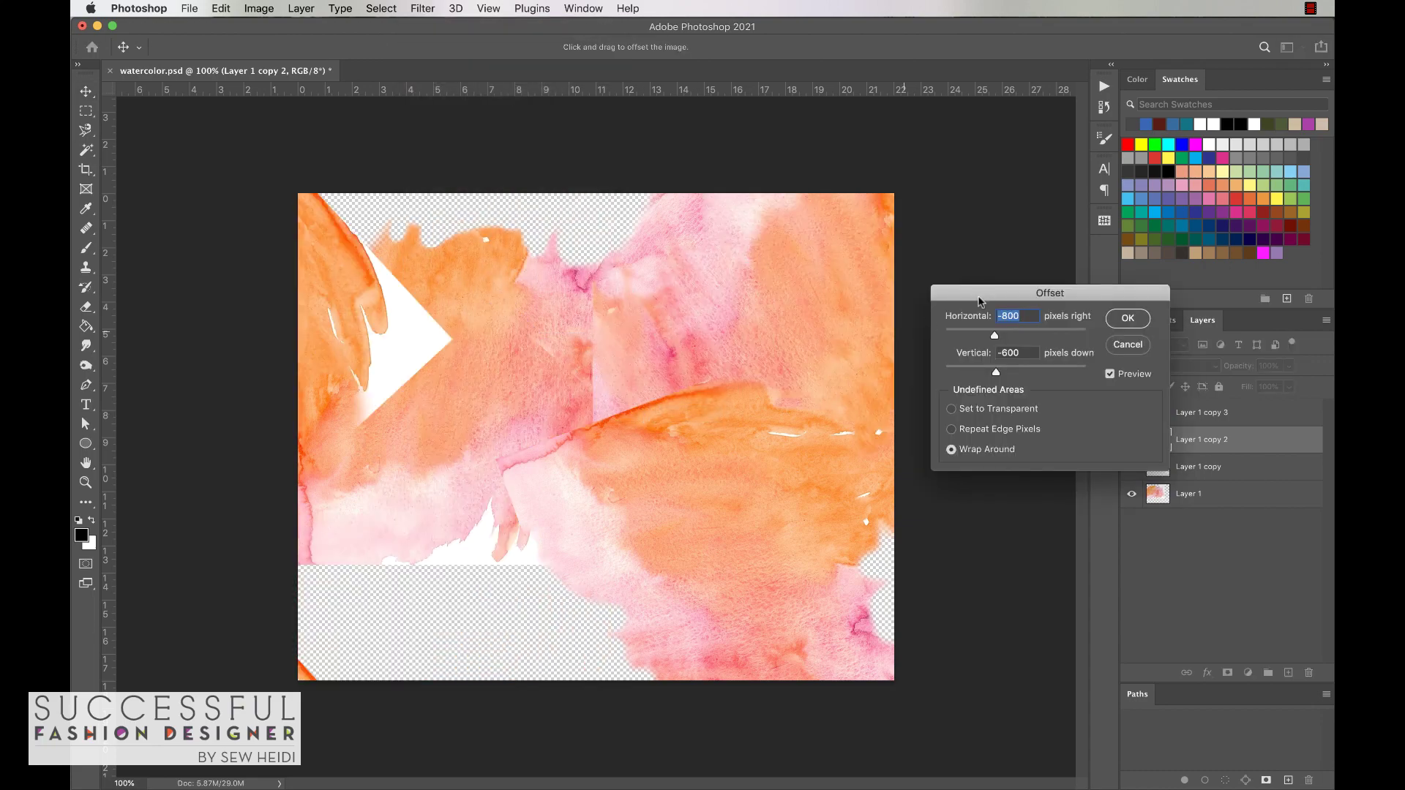
{"action": "left_click_drag", "start_coordinate": [979, 297], "coordinate": [975, 260]}
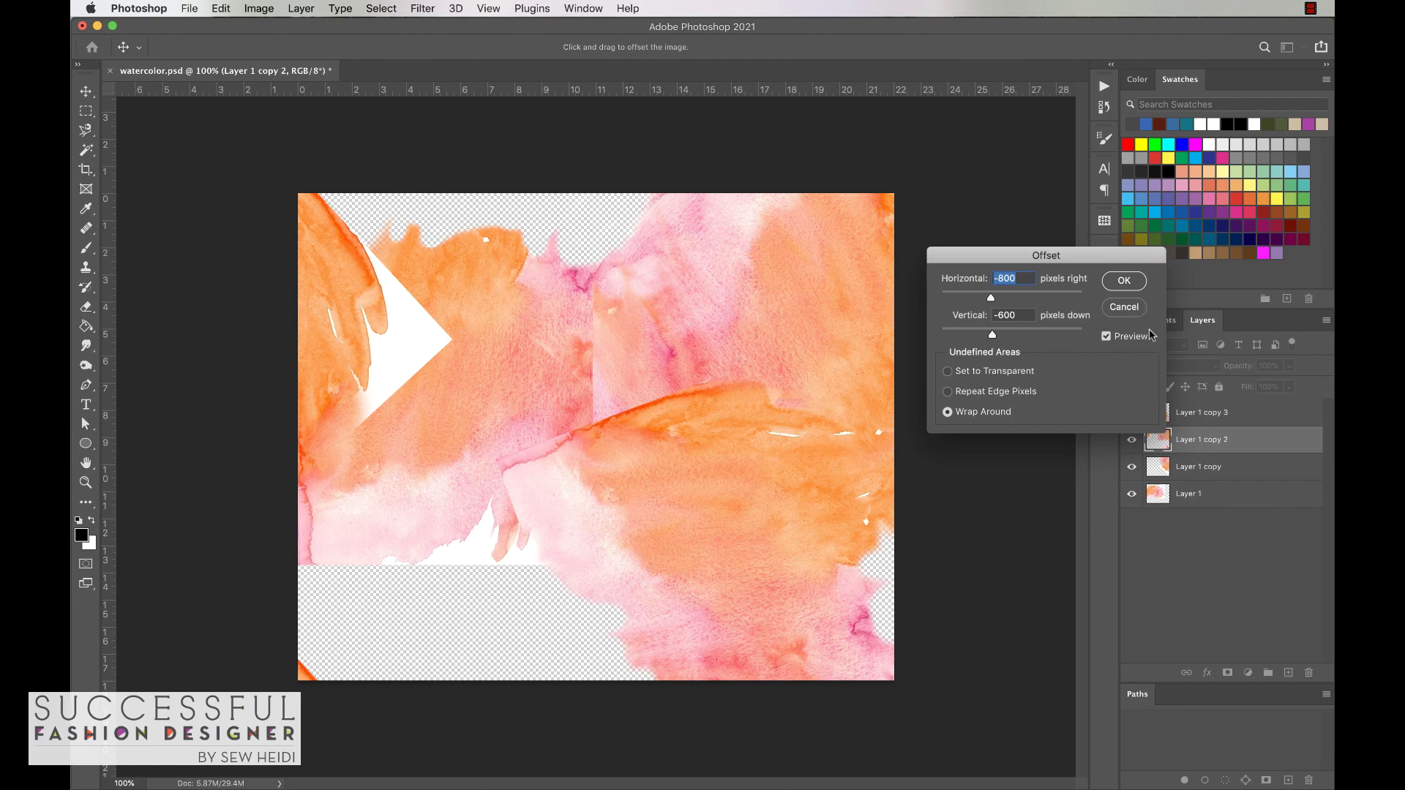
{"action": "left_click", "coordinate": [1124, 309]}
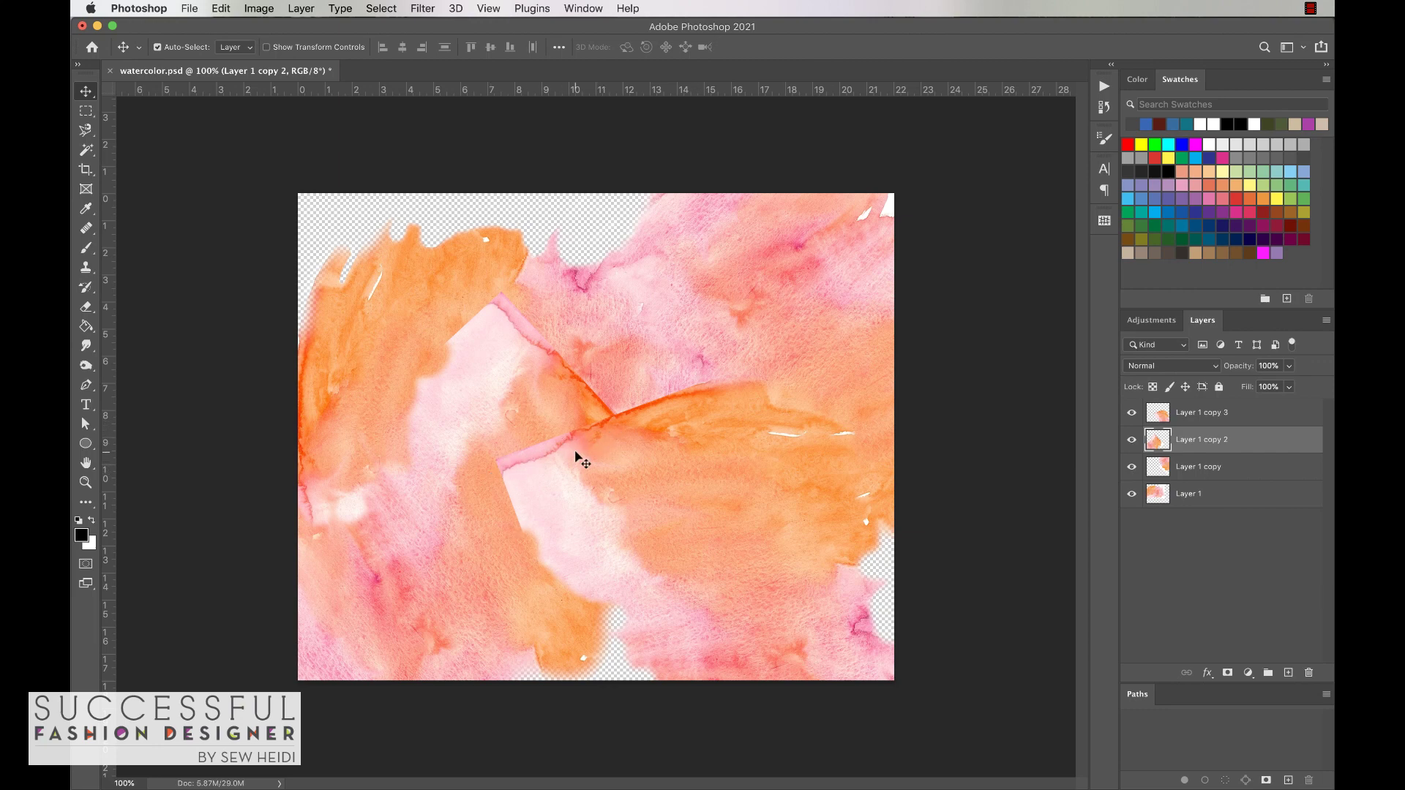
Select Layer 1 copy 3 through Layer 1 and merge them into one layer
{"action": "left_click", "coordinate": [1266, 416]}
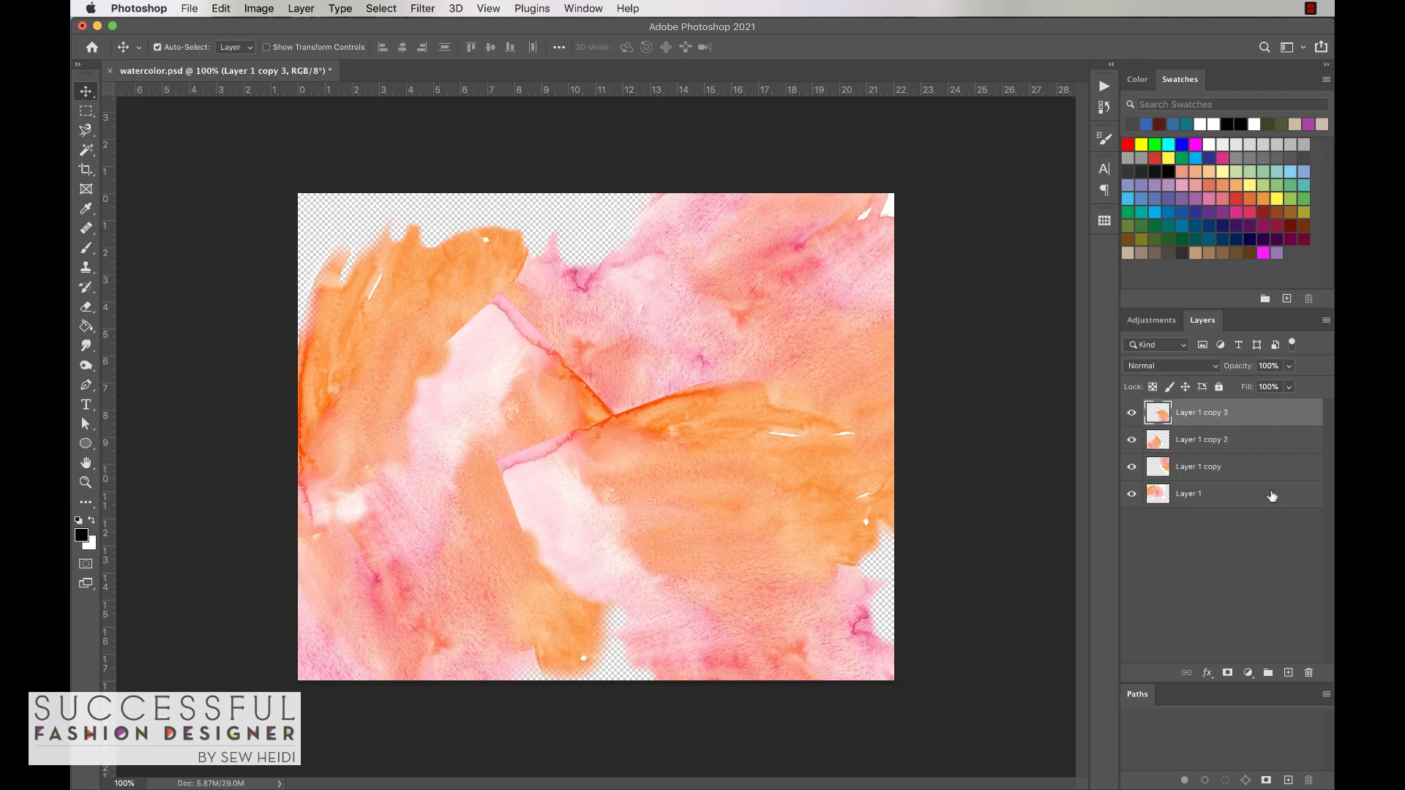
{"action": "left_click", "coordinate": [1271, 498], "text": "shift"}
{"action": "right_click", "coordinate": [1274, 450]}
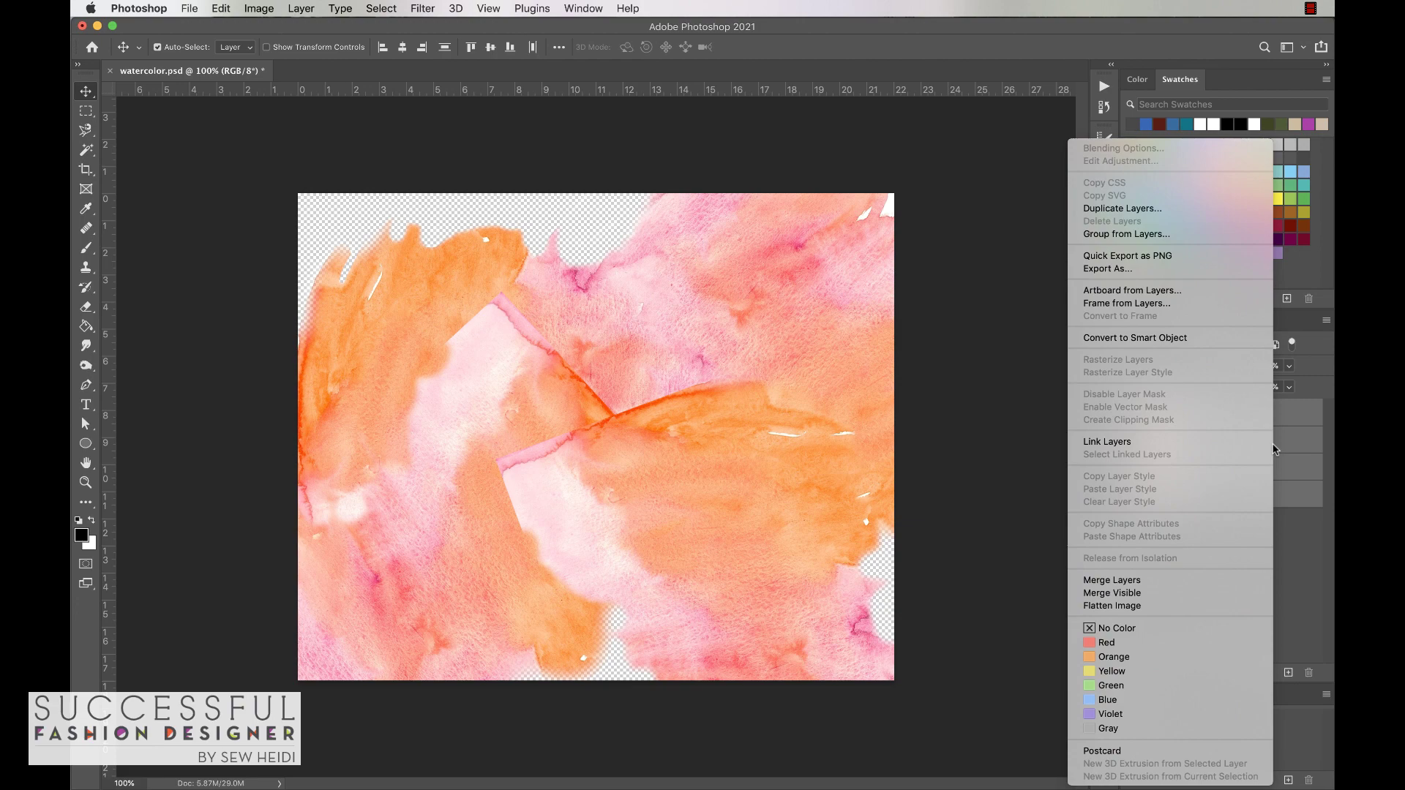
{"action": "left_click", "coordinate": [1149, 581]}
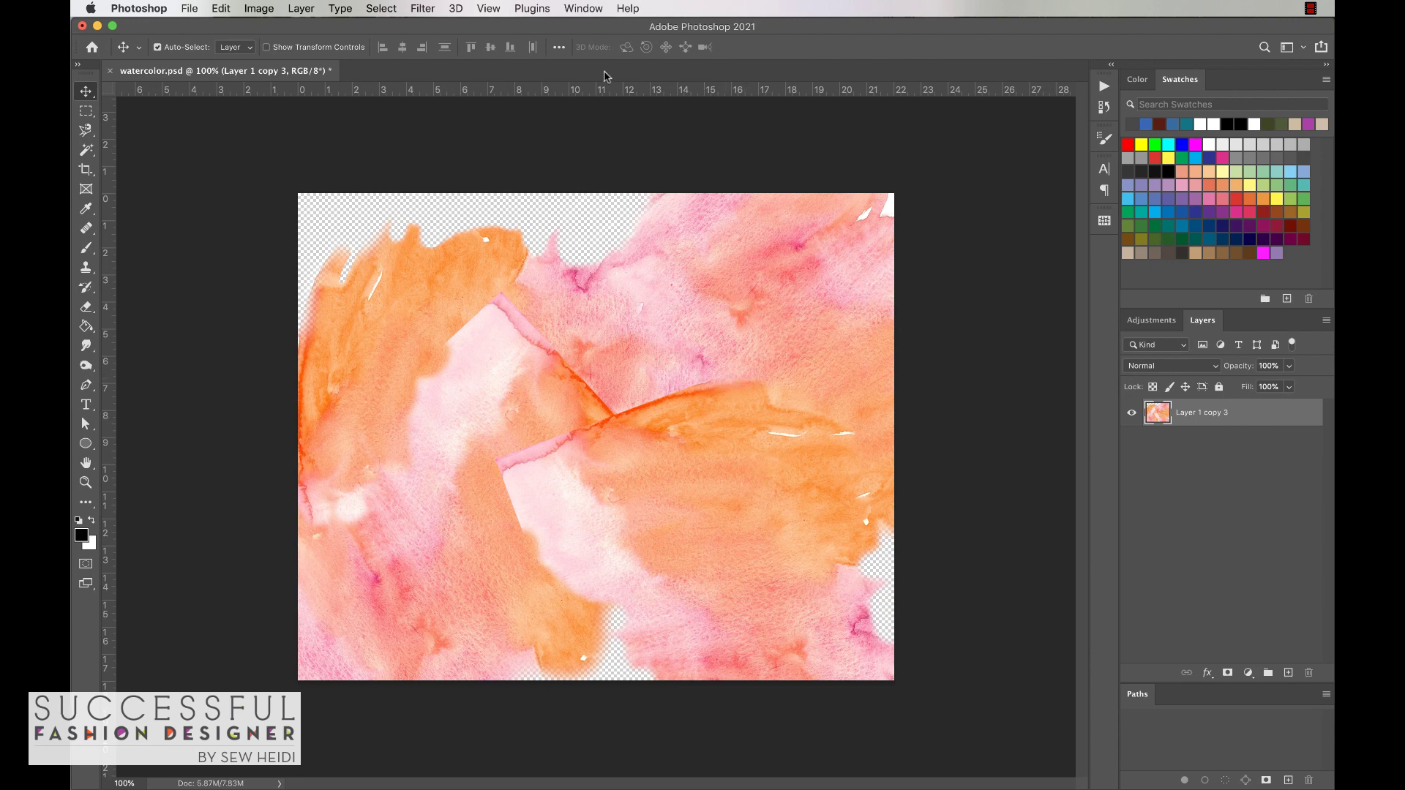
Open the Offset filter from Filter > Other
{"action": "left_click", "coordinate": [423, 8]}
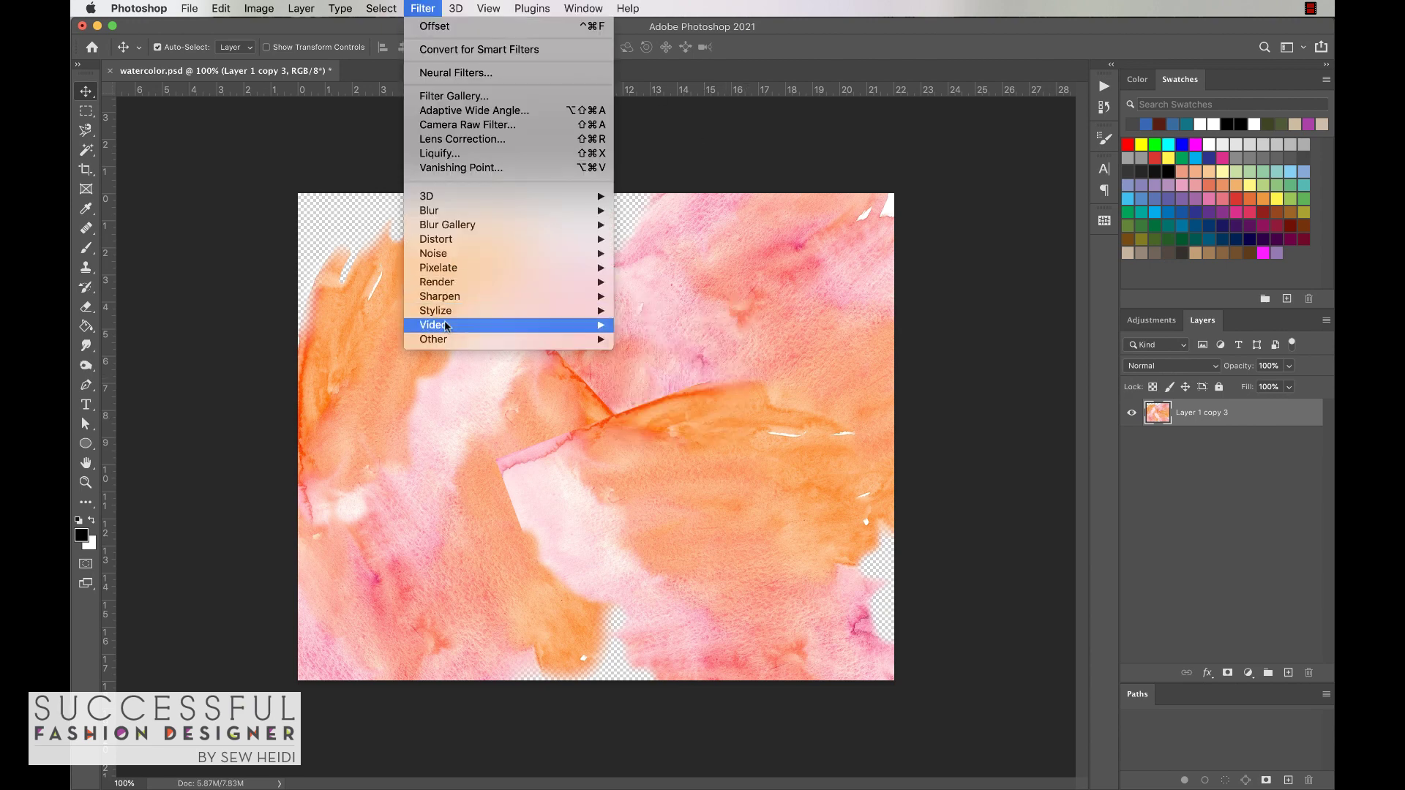
{"action": "mouse_move", "coordinate": [442, 340]}
{"action": "left_click", "coordinate": [650, 410]}
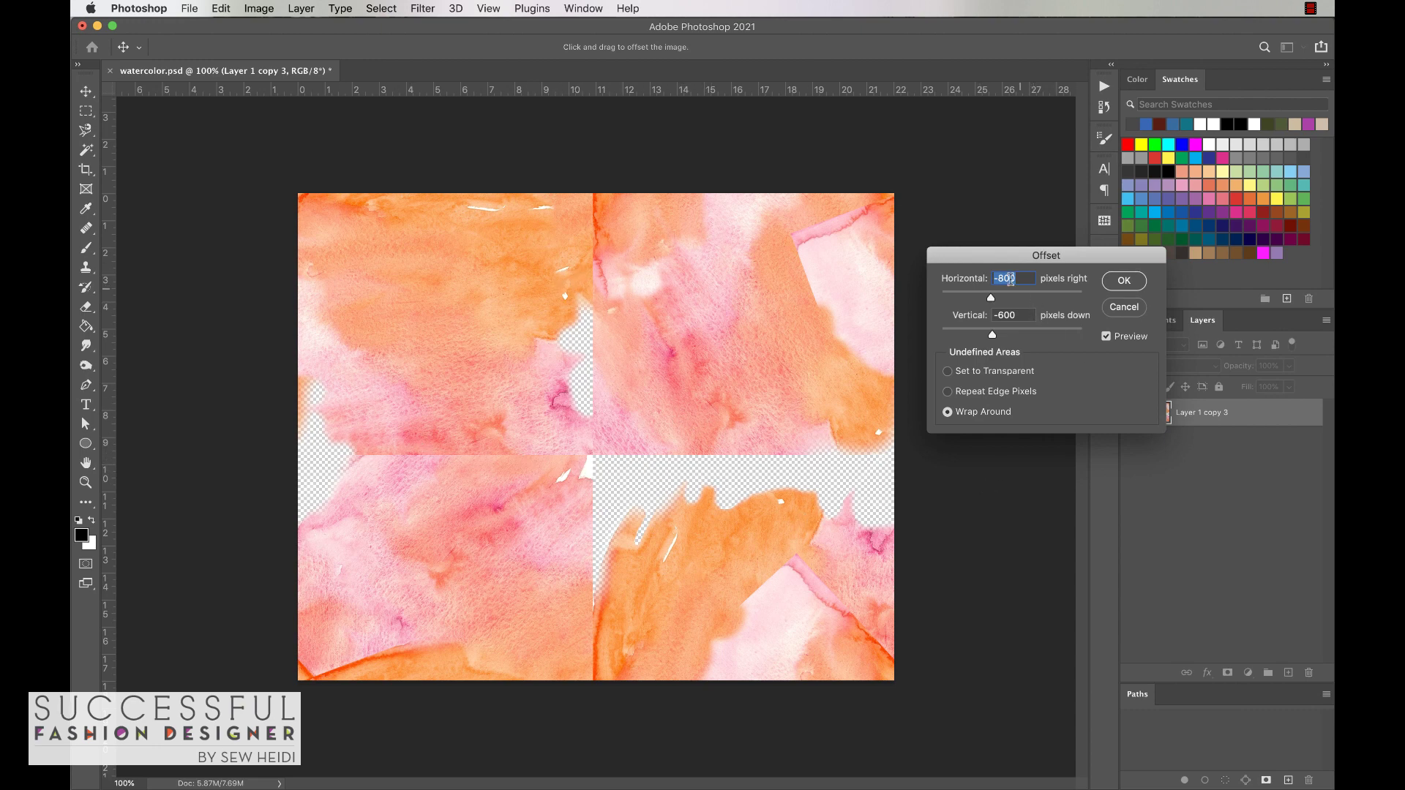
Set the horizontal offset to -800 px with wrap-around and apply it
{"action": "left_click", "coordinate": [1000, 278]}
{"action": "type", "text": "6"}
{"action": "key", "text": "Tab"}
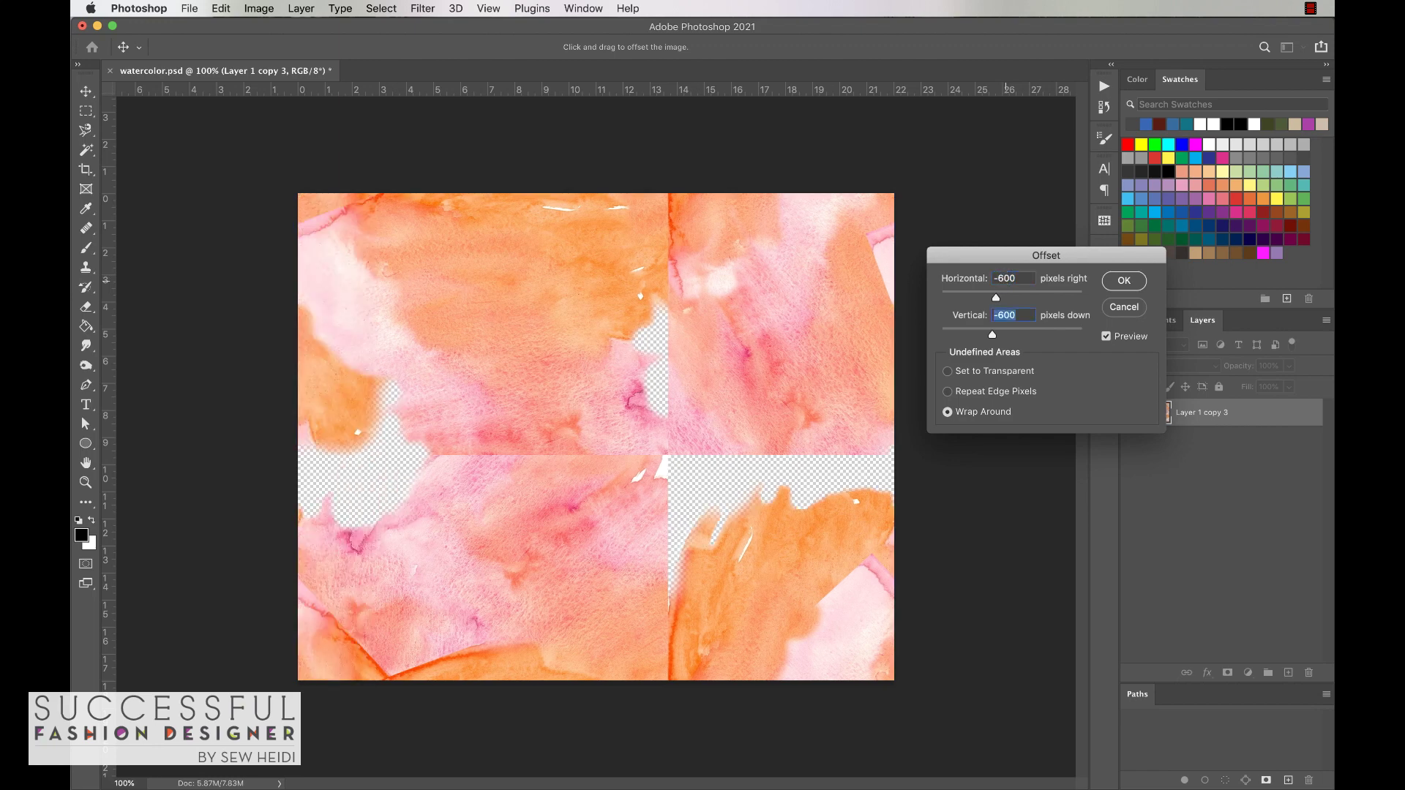
{"action": "left_click", "coordinate": [1000, 277]}
{"action": "type", "text": "8"}
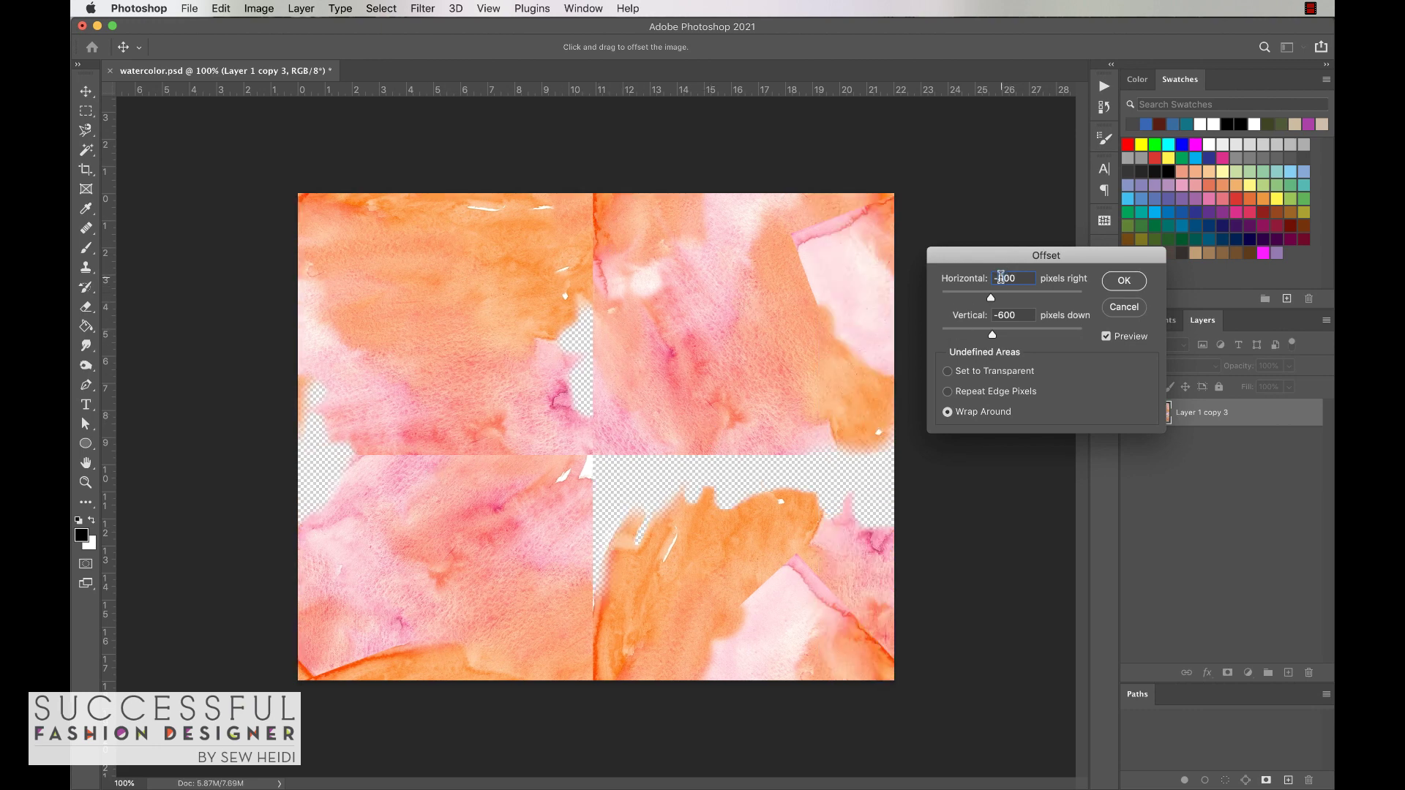
{"action": "type", "text": "5"}
{"action": "key", "text": "Delete"}
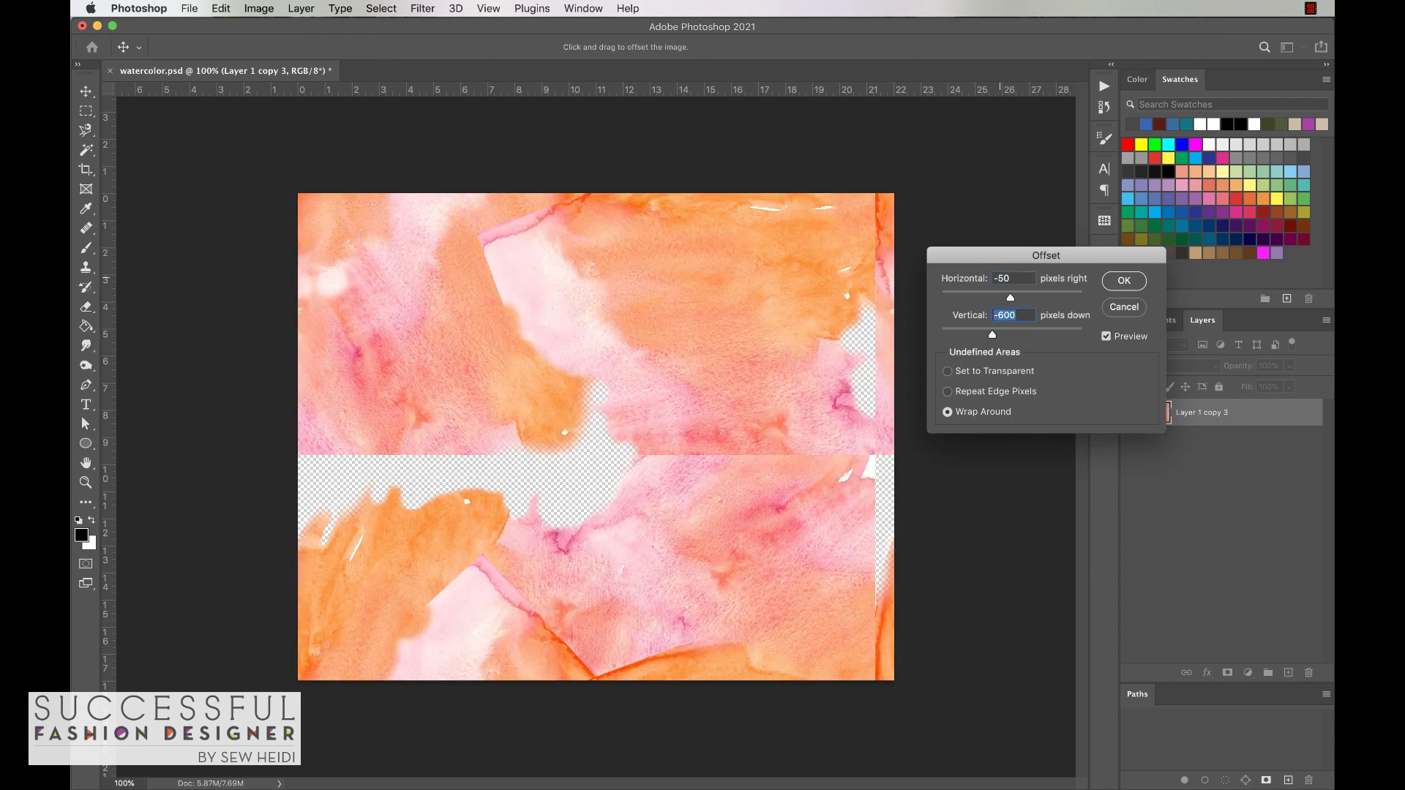
{"action": "key", "text": "Tab"}
{"action": "left_click", "coordinate": [1003, 277]}
{"action": "type", "text": "-800"}
{"action": "key", "text": "Tab"}
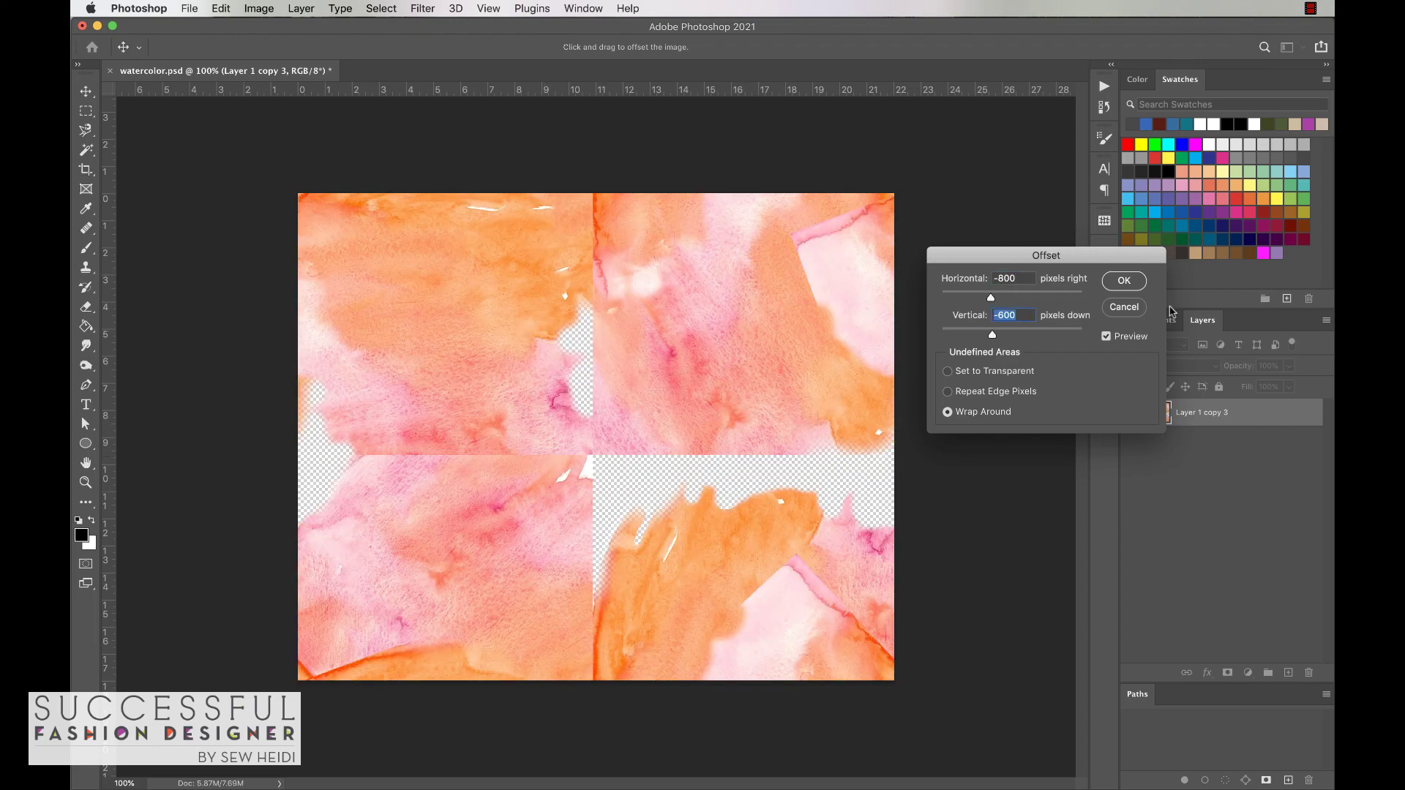
{"action": "left_click", "coordinate": [1125, 283]}
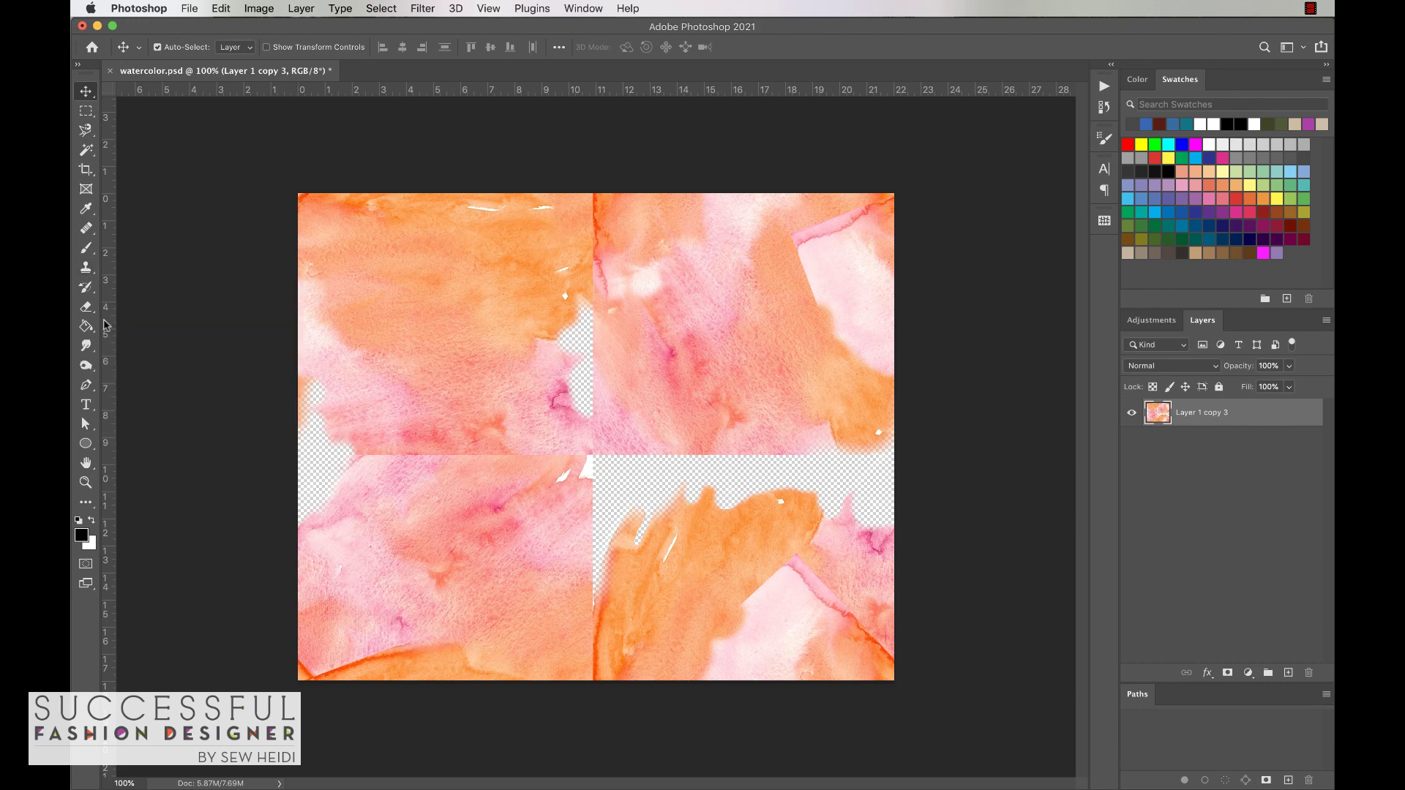
Clone orange texture over the upper vertical seam and centre, undoing the stray notch patch
{"action": "left_click", "coordinate": [87, 268]}
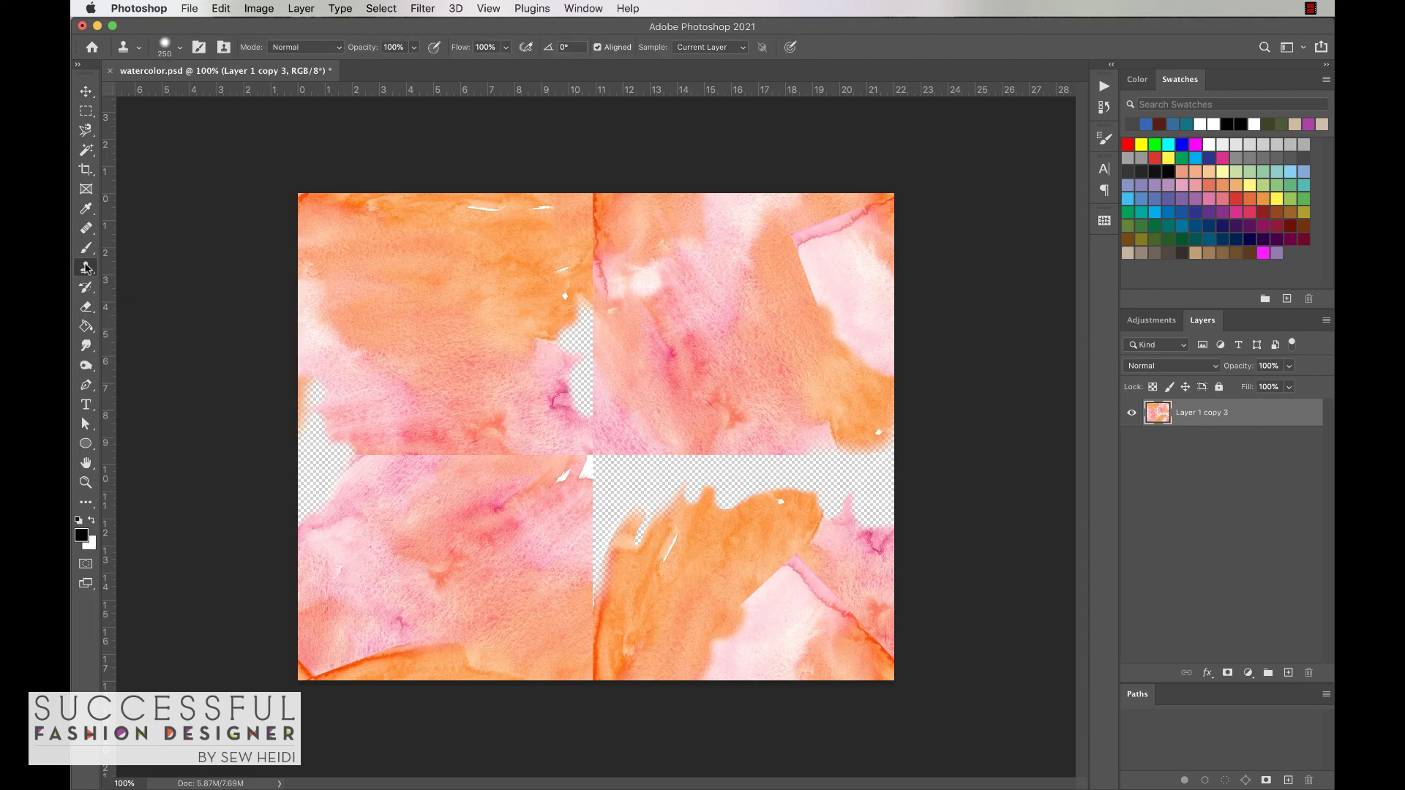
{"action": "left_click", "coordinate": [454, 299], "text": "alt"}
{"action": "mouse_move", "coordinate": [534, 314]}
{"action": "left_mouse_down"}
{"action": "mouse_move", "coordinate": [462, 270]}
{"action": "mouse_move", "coordinate": [460, 287]}
{"action": "mouse_move", "coordinate": [580, 343]}
{"action": "mouse_move", "coordinate": [590, 287]}
{"action": "mouse_move", "coordinate": [588, 347]}
{"action": "left_mouse_up"}
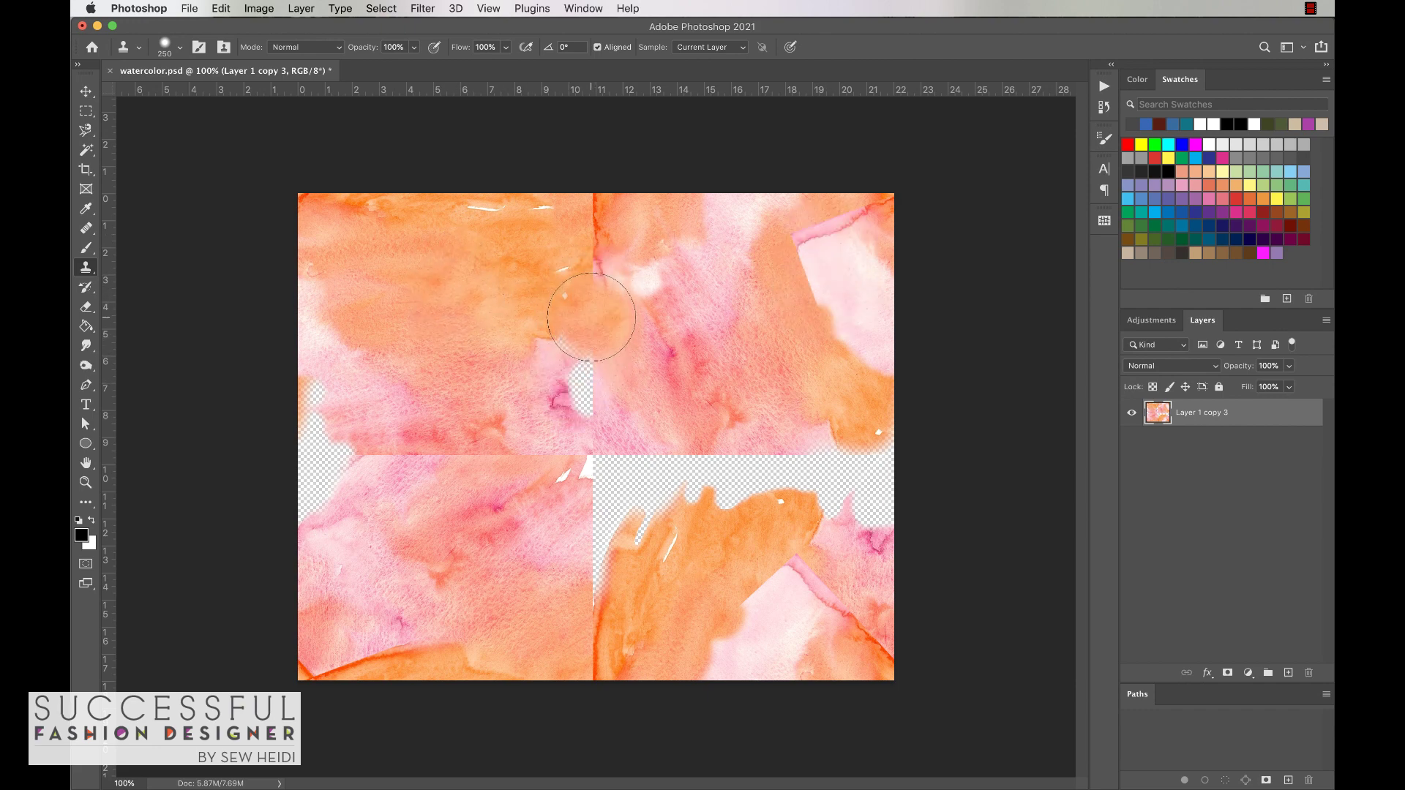
{"action": "mouse_move", "coordinate": [591, 317]}
{"action": "left_mouse_down"}
{"action": "mouse_move", "coordinate": [596, 396]}
{"action": "mouse_move", "coordinate": [572, 360]}
{"action": "mouse_move", "coordinate": [574, 278]}
{"action": "mouse_move", "coordinate": [591, 295]}
{"action": "mouse_move", "coordinate": [571, 363]}
{"action": "mouse_move", "coordinate": [586, 399]}
{"action": "mouse_move", "coordinate": [452, 332]}
{"action": "mouse_move", "coordinate": [606, 291]}
{"action": "mouse_move", "coordinate": [628, 308]}
{"action": "mouse_move", "coordinate": [591, 396]}
{"action": "mouse_move", "coordinate": [641, 477]}
{"action": "left_mouse_up"}
{"action": "key", "text": "super+z"}
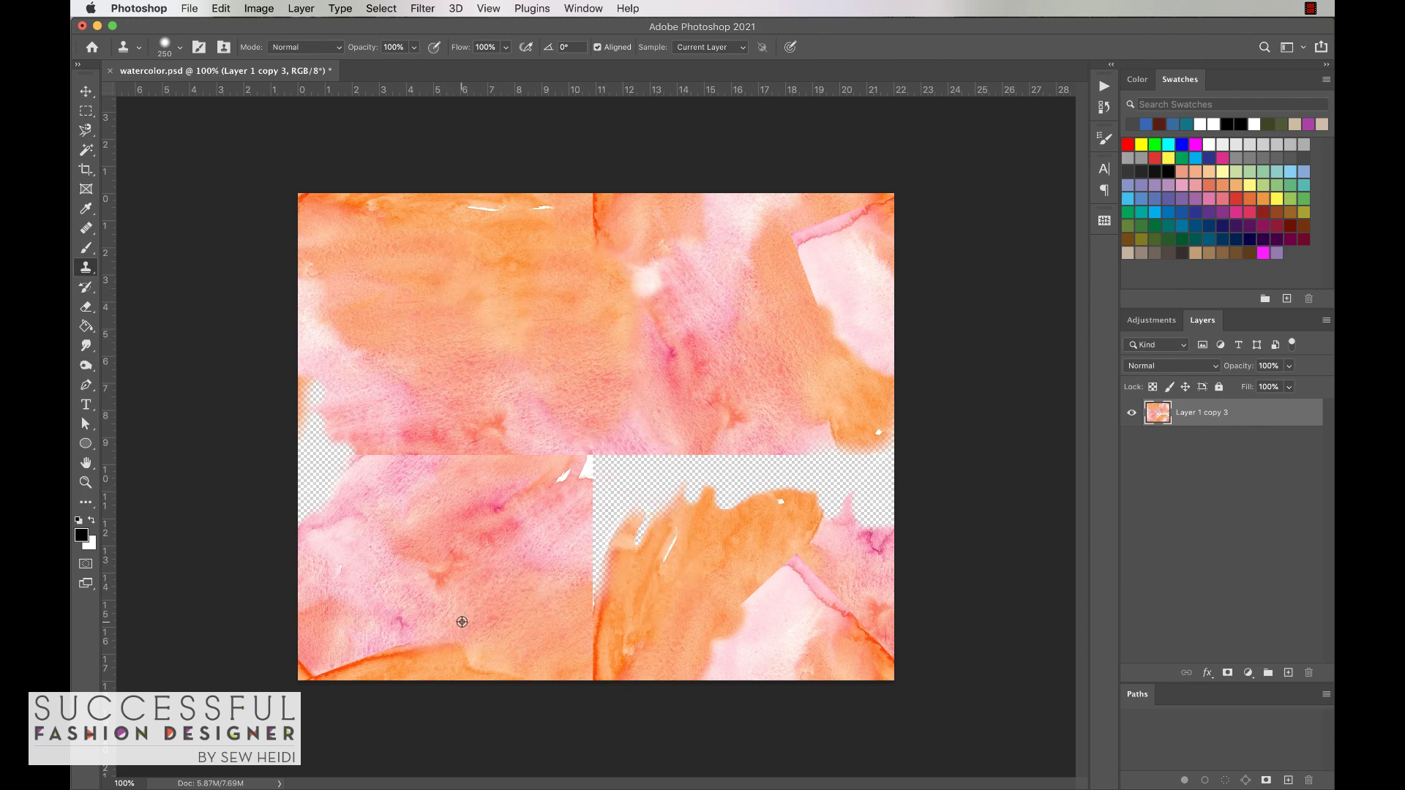
Clone pink texture from the lower-left tile over the lower-left seam, undoing the edge dab
{"action": "left_click", "coordinate": [434, 624], "text": "alt"}
{"action": "mouse_move", "coordinate": [517, 580]}
{"action": "left_mouse_down"}
{"action": "mouse_move", "coordinate": [600, 578]}
{"action": "mouse_move", "coordinate": [612, 502]}
{"action": "mouse_move", "coordinate": [604, 479]}
{"action": "mouse_move", "coordinate": [578, 473]}
{"action": "left_mouse_up"}
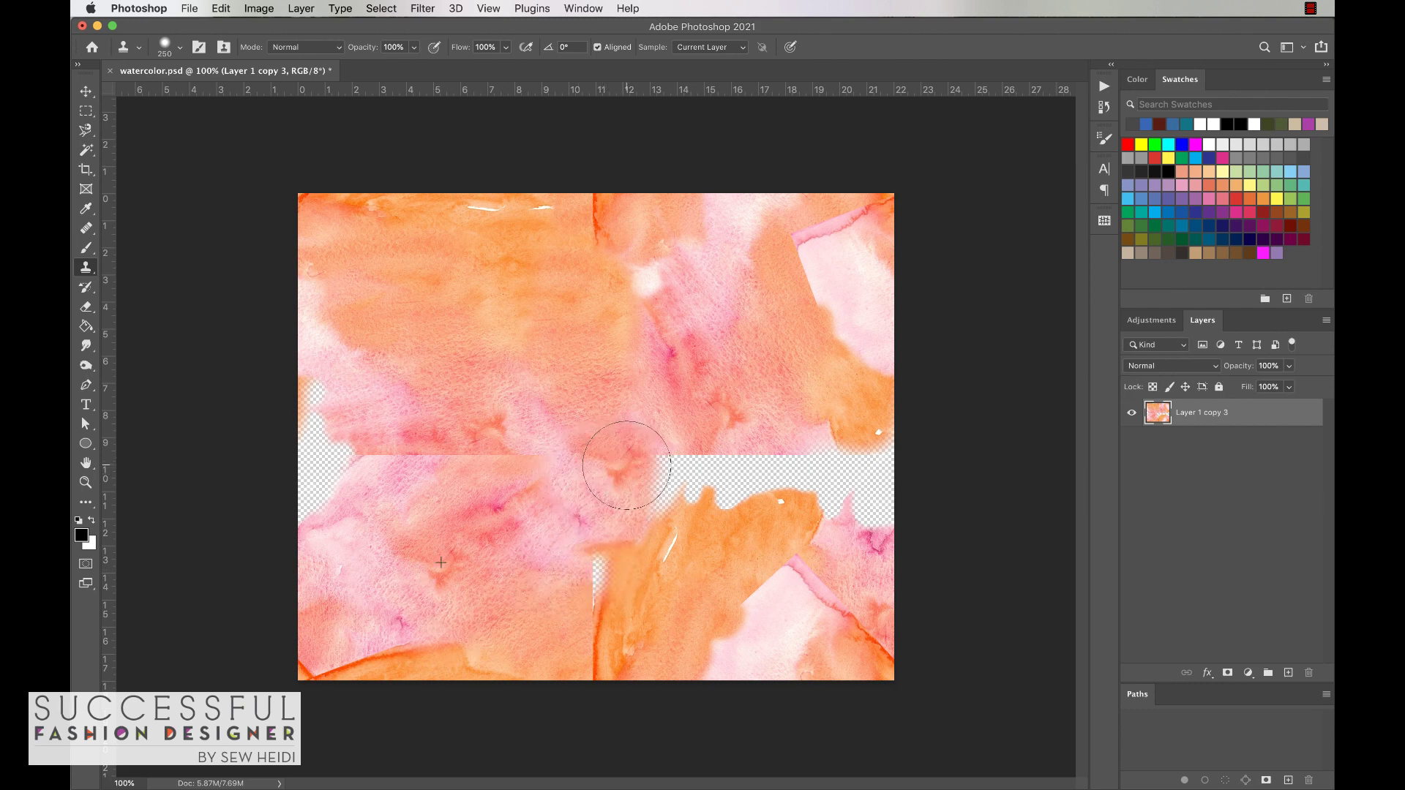
{"action": "key", "text": "super+z"}
With the Healing Brush, sample clean watercolour and heal the transparent patches and the centre seam
{"action": "left_click", "coordinate": [86, 228]}
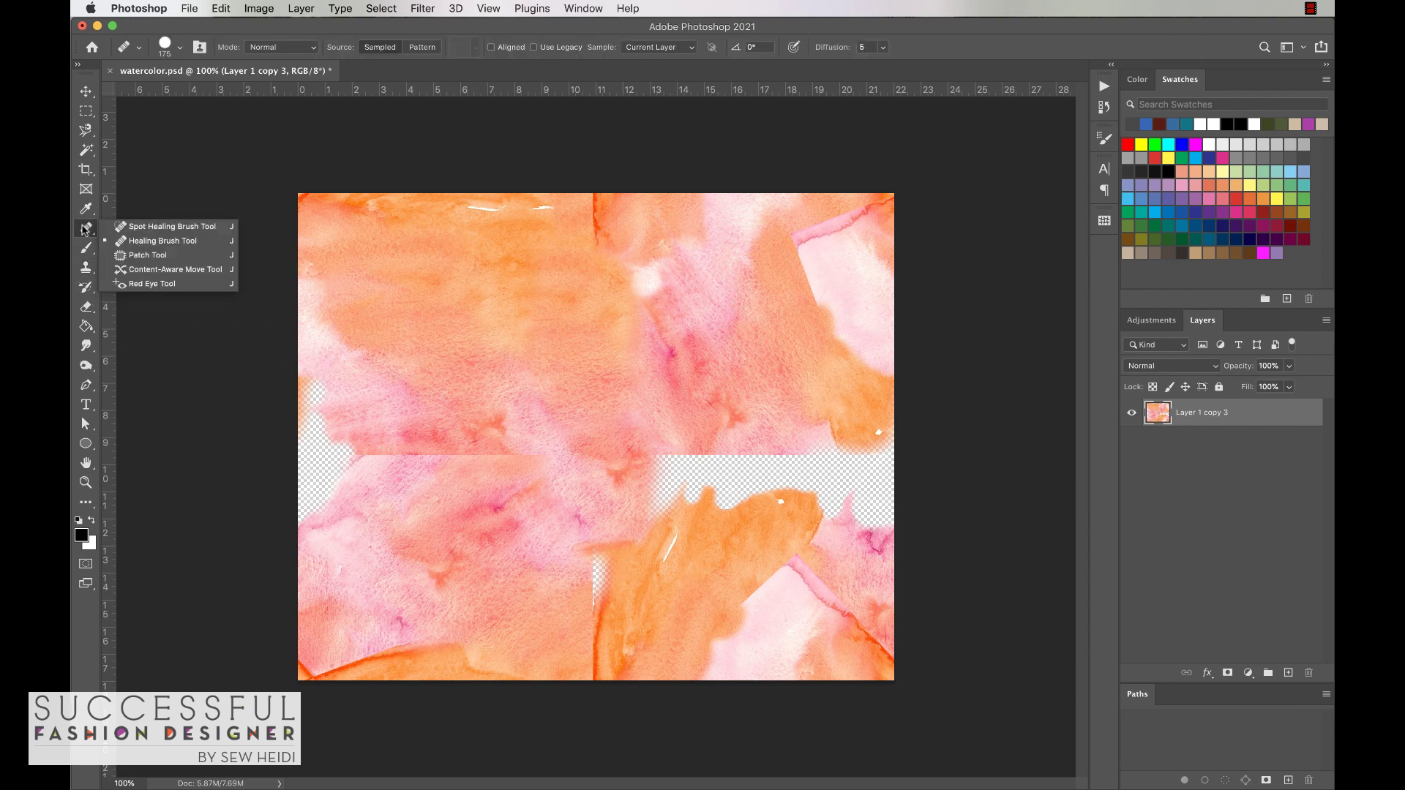
{"action": "left_click", "coordinate": [158, 242]}
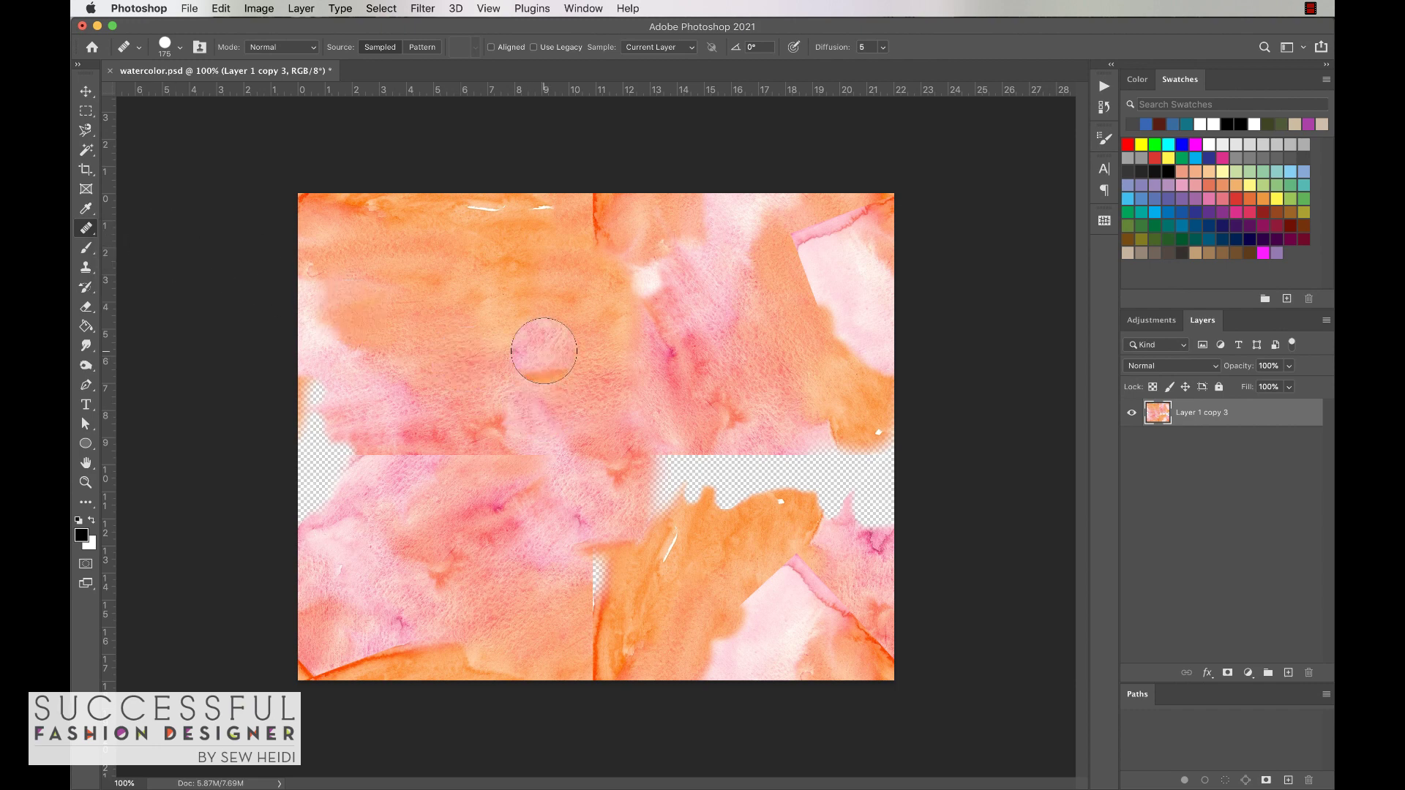
{"action": "left_click", "coordinate": [502, 319], "text": "alt"}
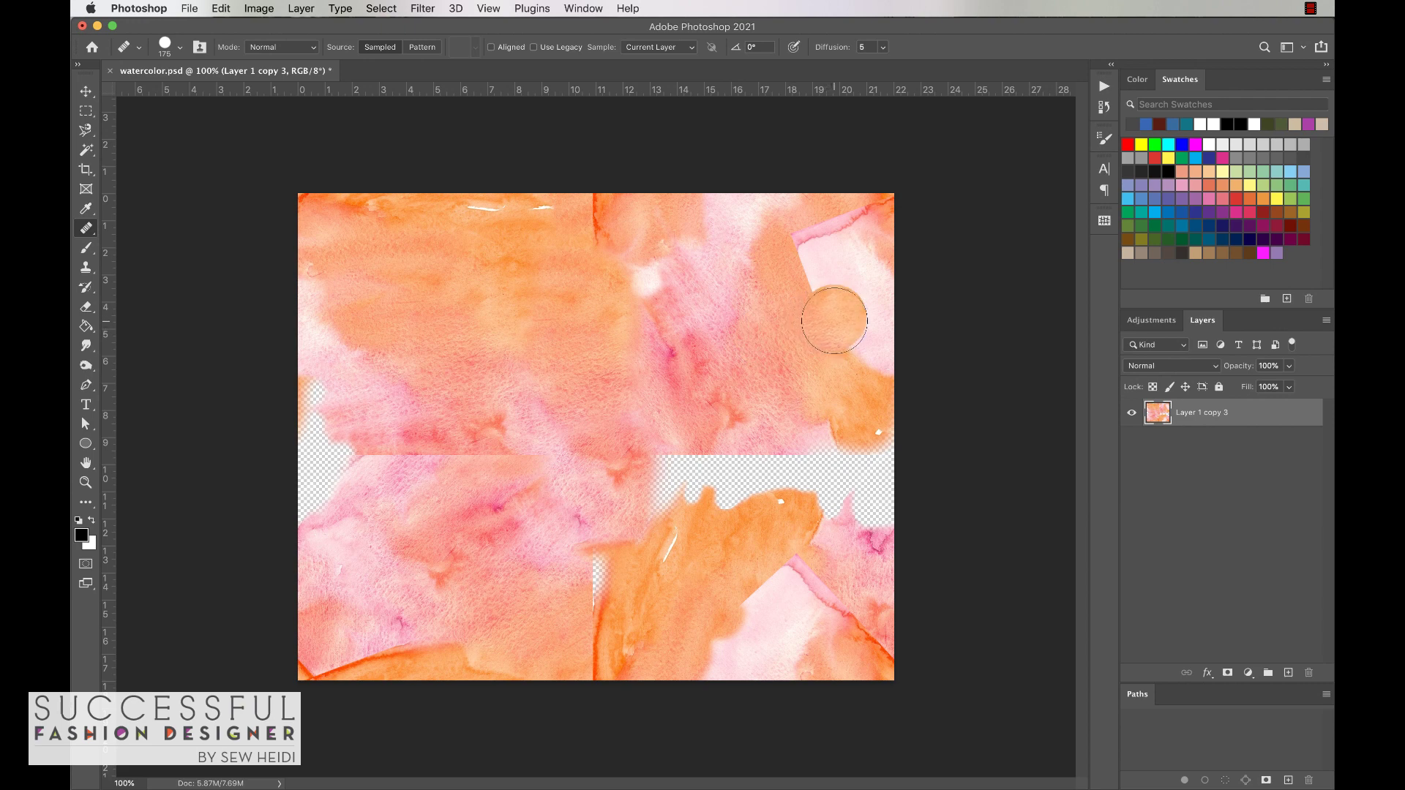
{"action": "mouse_move", "coordinate": [766, 471]}
{"action": "left_mouse_down"}
{"action": "mouse_move", "coordinate": [718, 463]}
{"action": "mouse_move", "coordinate": [730, 486]}
{"action": "mouse_move", "coordinate": [712, 482]}
{"action": "mouse_move", "coordinate": [694, 462]}
{"action": "mouse_move", "coordinate": [681, 529]}
{"action": "left_mouse_up"}
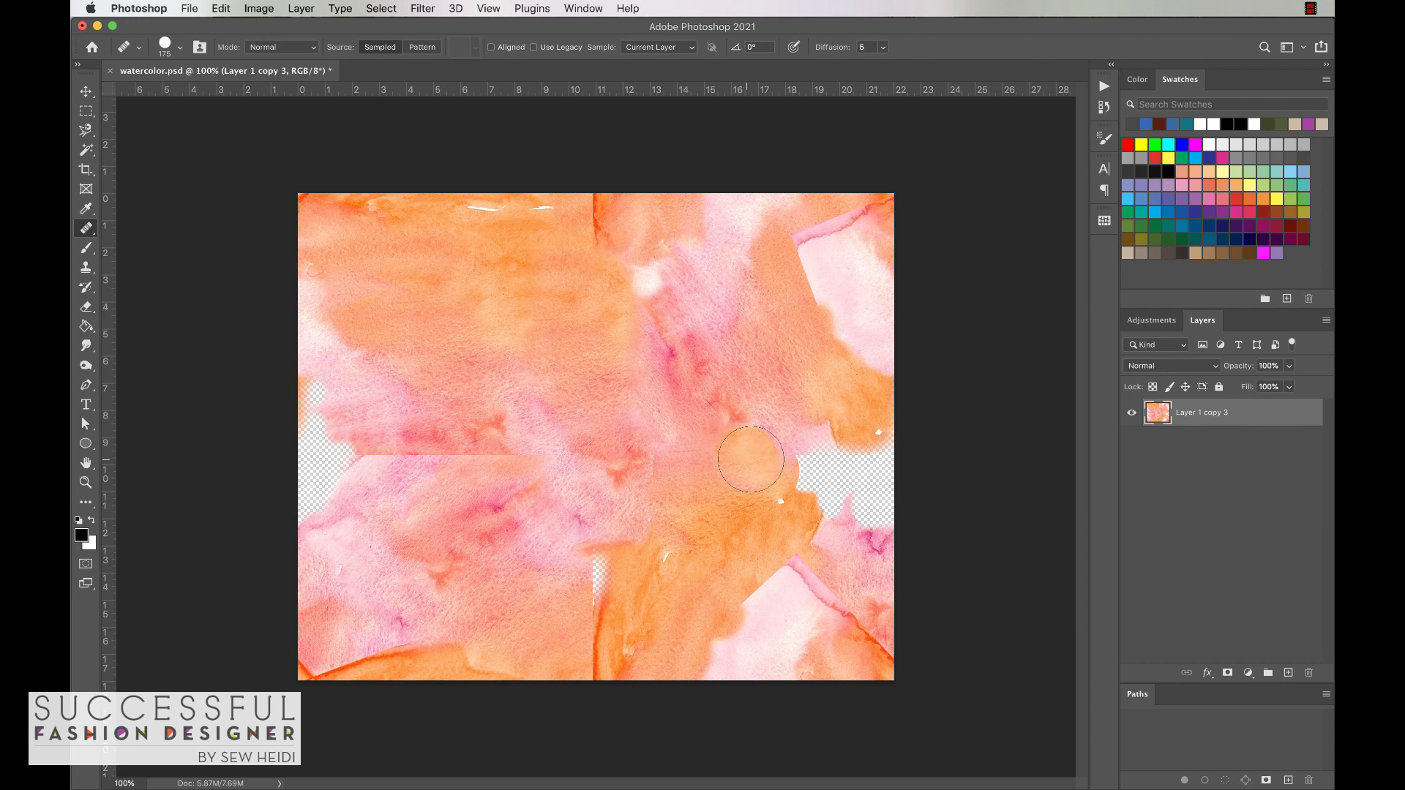
{"action": "left_click", "coordinate": [852, 532]}
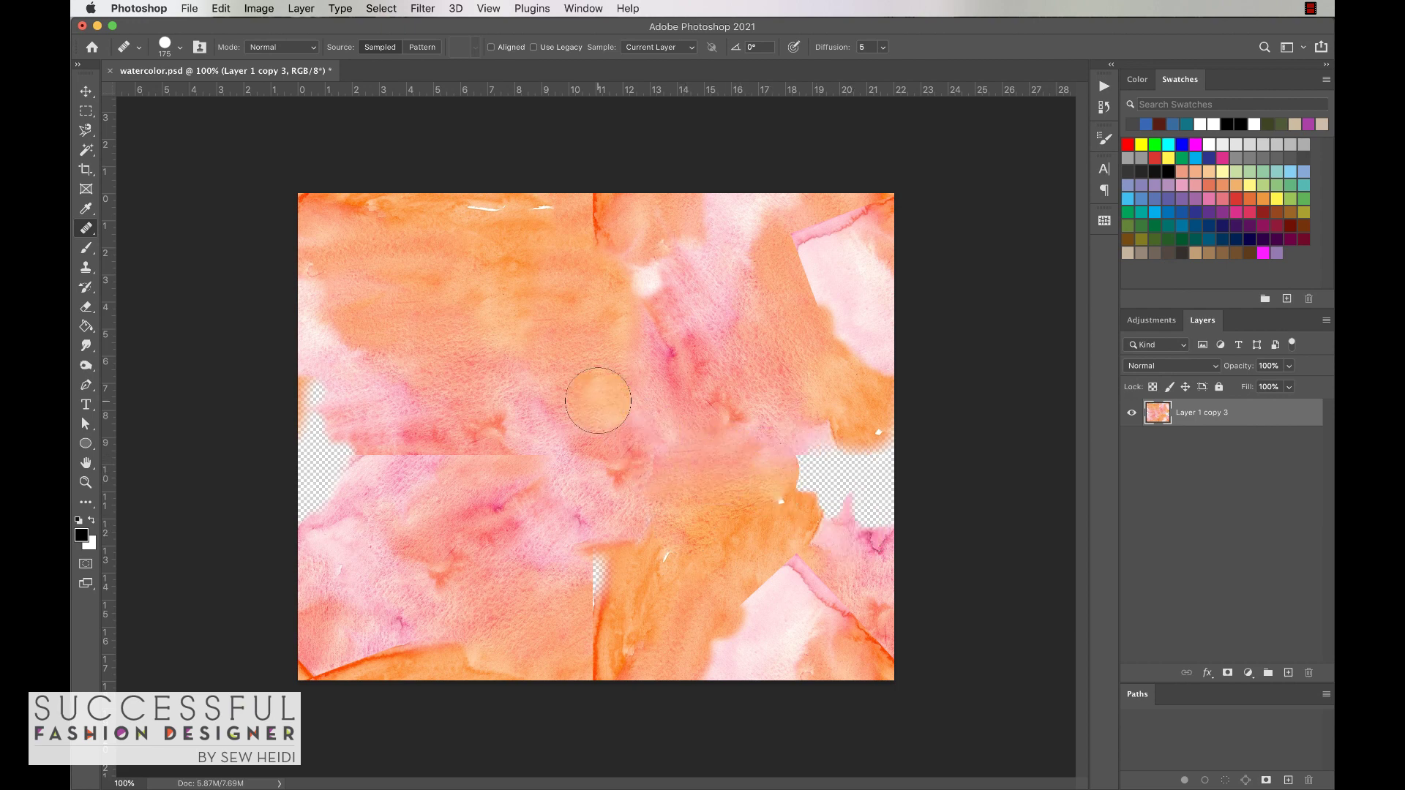
{"action": "left_click", "coordinate": [696, 425], "text": "alt"}
{"action": "mouse_move", "coordinate": [664, 439]}
{"action": "left_mouse_down"}
{"action": "mouse_move", "coordinate": [748, 487]}
{"action": "mouse_move", "coordinate": [685, 442]}
{"action": "mouse_move", "coordinate": [662, 472]}
{"action": "mouse_move", "coordinate": [684, 483]}
{"action": "mouse_move", "coordinate": [644, 432]}
{"action": "left_mouse_up"}
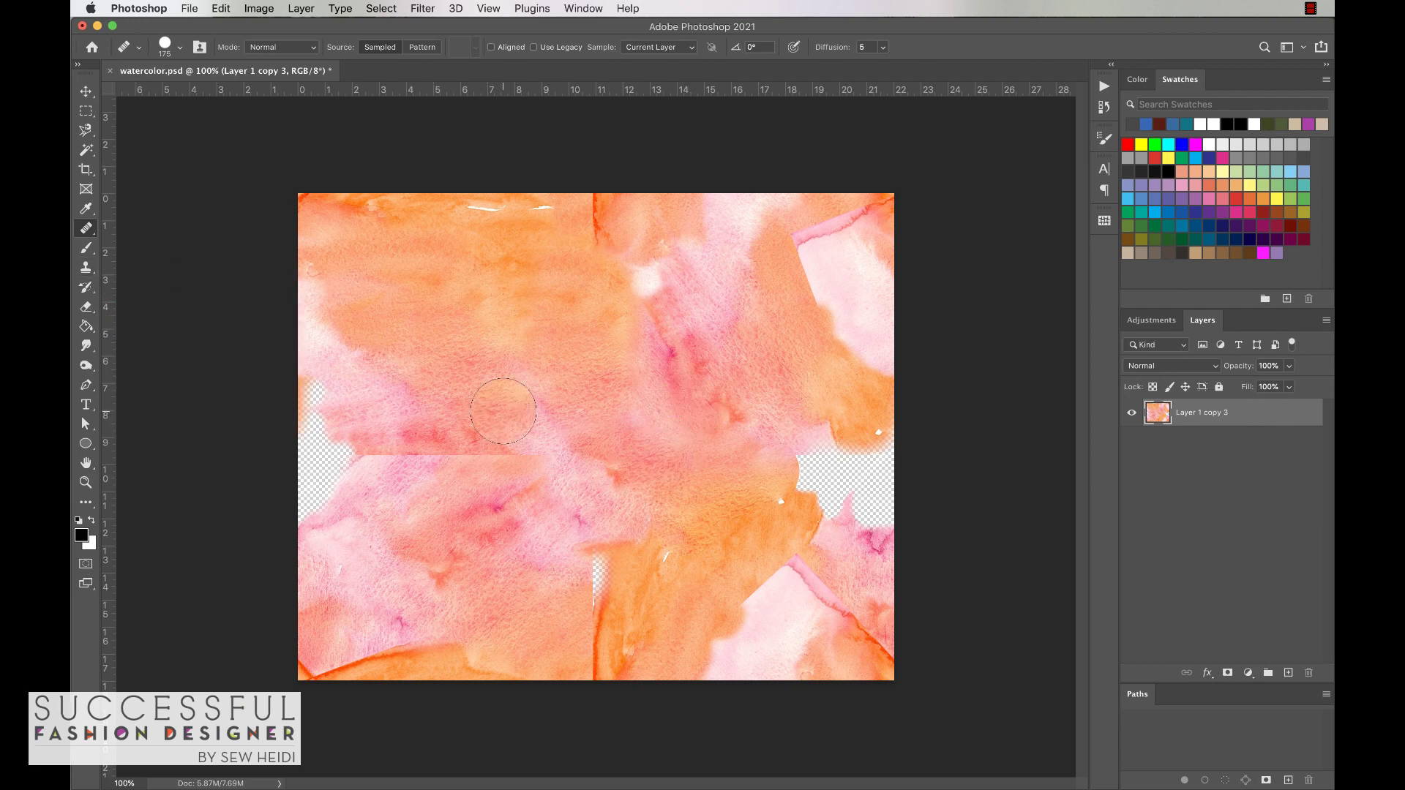
Lower the healing brush hardness for softer edges
{"action": "right_click", "coordinate": [586, 393]}
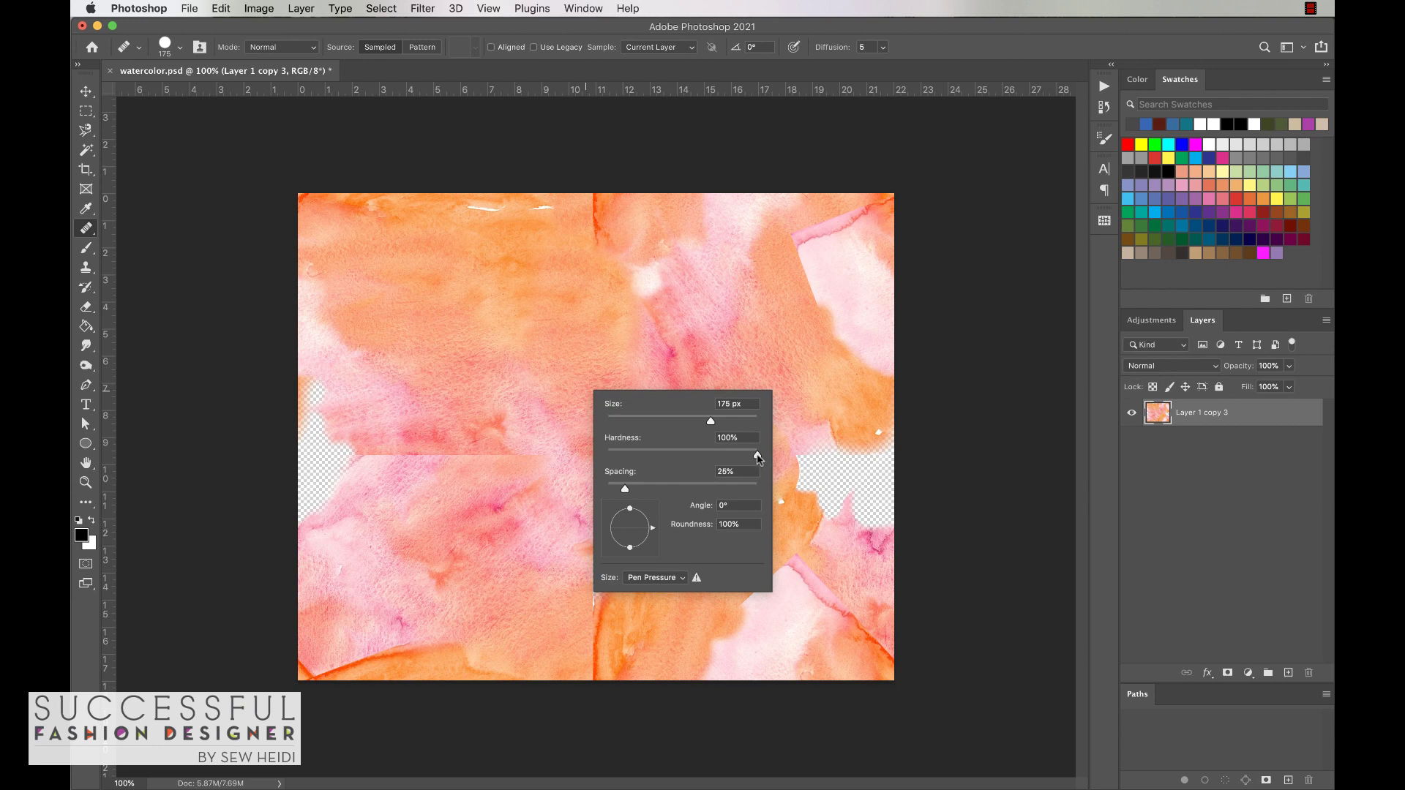
{"action": "left_click_drag", "start_coordinate": [757, 457], "coordinate": [646, 458]}
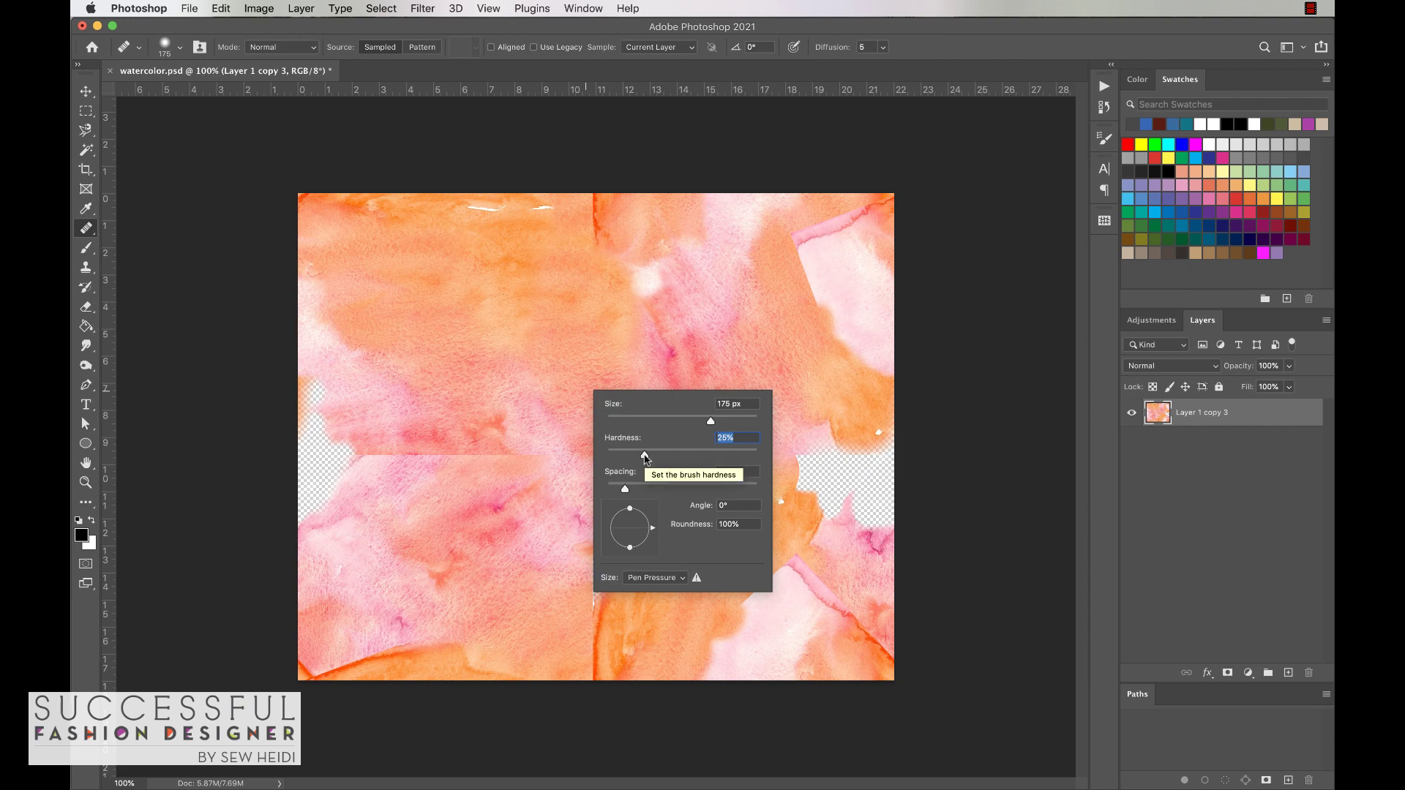
{"action": "key", "text": "Return"}
Heal the remaining seams and transparent notches across the top, left, lower and right areas
{"action": "left_click_drag", "start_coordinate": [753, 476], "coordinate": [803, 480]}
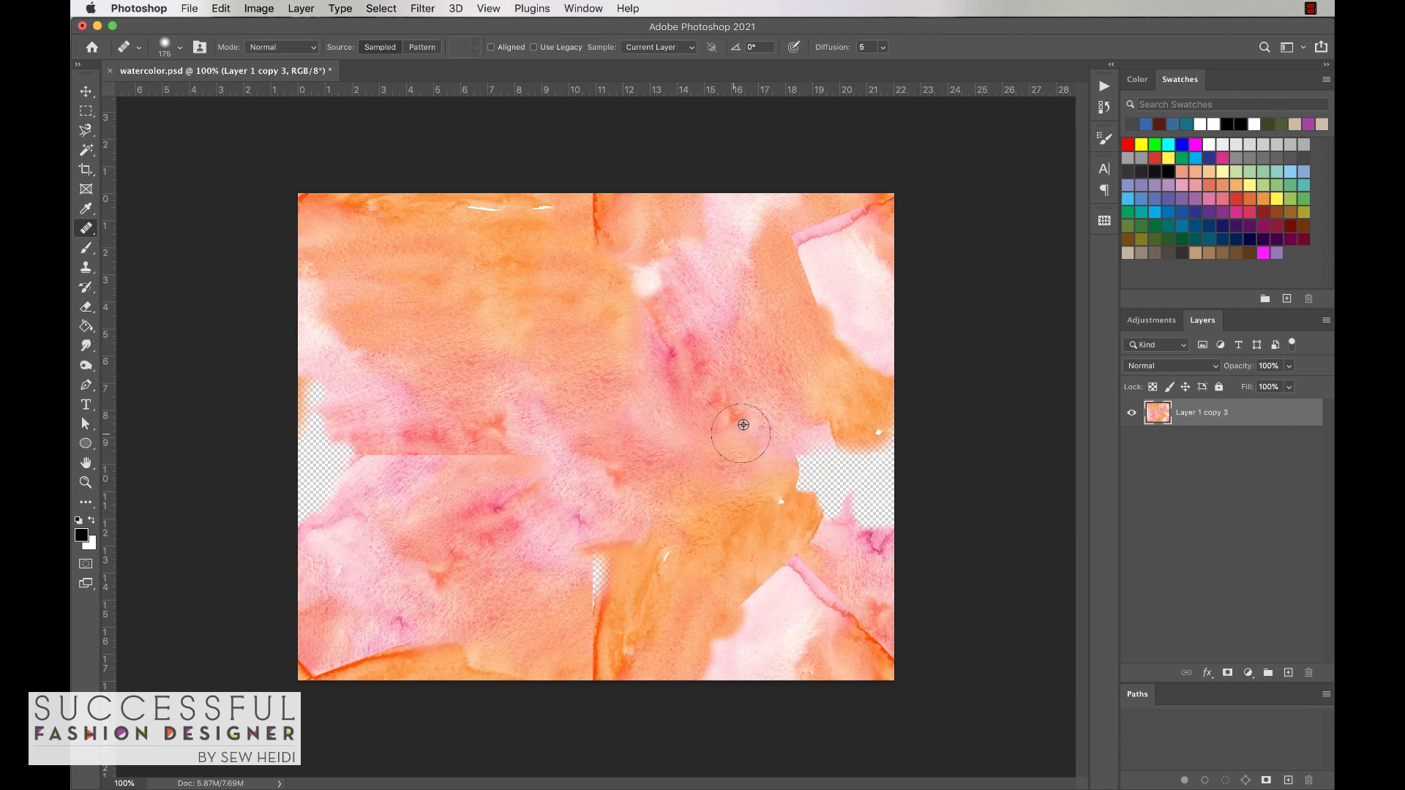
{"action": "mouse_move", "coordinate": [813, 307]}
{"action": "left_mouse_down"}
{"action": "mouse_move", "coordinate": [822, 276]}
{"action": "mouse_move", "coordinate": [795, 262]}
{"action": "mouse_move", "coordinate": [778, 288]}
{"action": "mouse_move", "coordinate": [794, 279]}
{"action": "mouse_move", "coordinate": [794, 233]}
{"action": "mouse_move", "coordinate": [821, 234]}
{"action": "mouse_move", "coordinate": [800, 292]}
{"action": "mouse_move", "coordinate": [853, 234]}
{"action": "mouse_move", "coordinate": [834, 232]}
{"action": "left_mouse_up"}
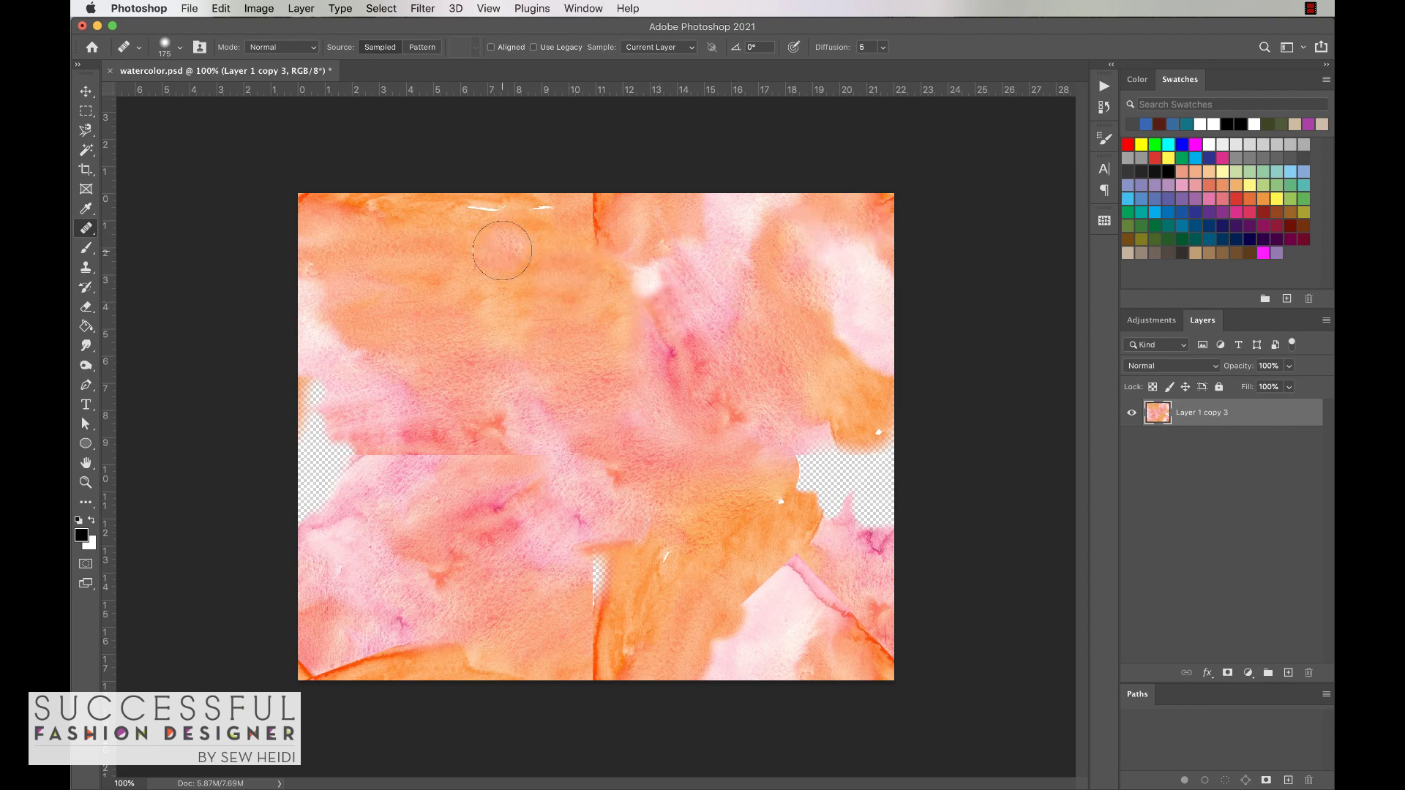
{"action": "mouse_move", "coordinate": [505, 257]}
{"action": "left_mouse_down"}
{"action": "mouse_move", "coordinate": [532, 273]}
{"action": "mouse_move", "coordinate": [518, 317]}
{"action": "left_mouse_up"}
{"action": "left_click", "coordinate": [509, 414], "text": "alt"}
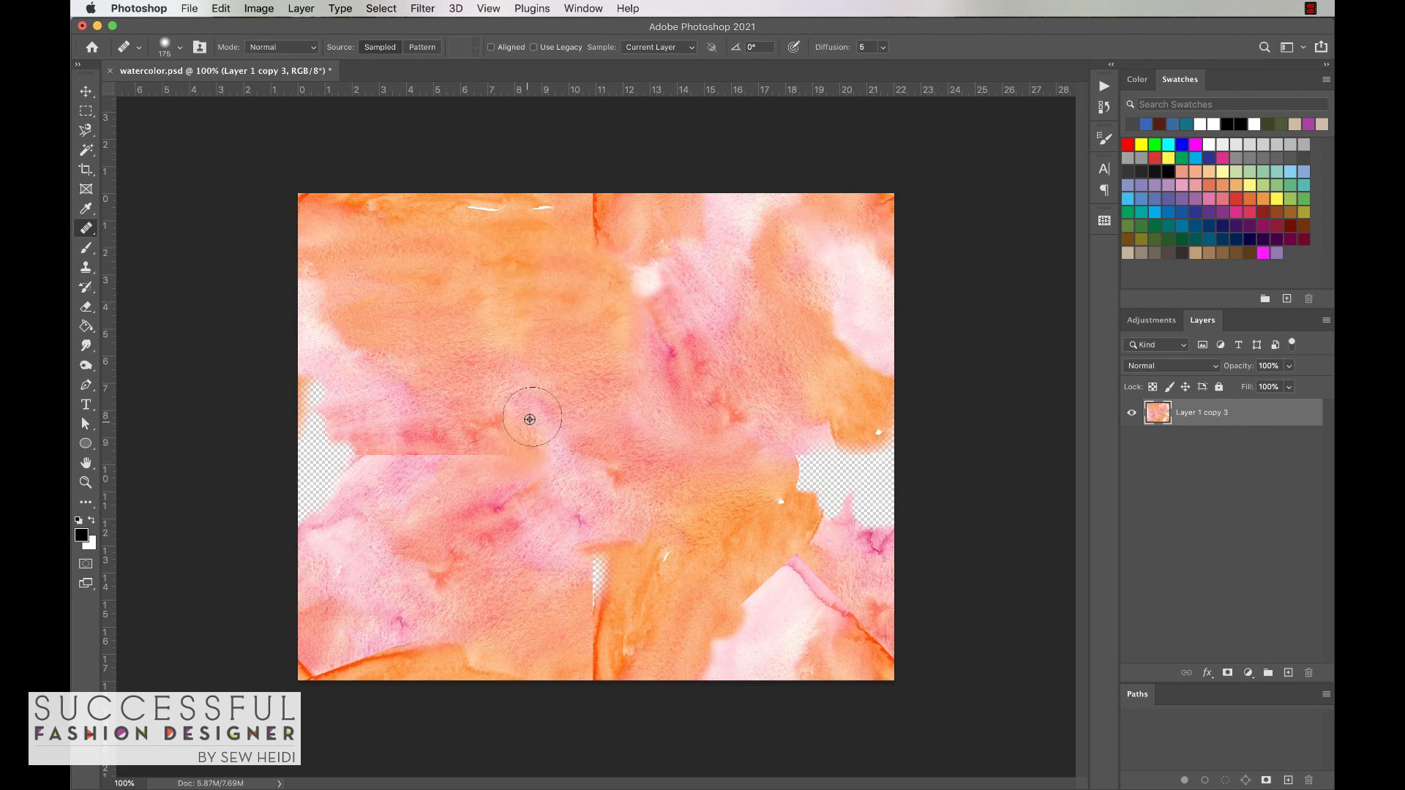
{"action": "mouse_move", "coordinate": [524, 423]}
{"action": "left_mouse_down"}
{"action": "mouse_move", "coordinate": [538, 454]}
{"action": "mouse_move", "coordinate": [494, 451]}
{"action": "left_mouse_up"}
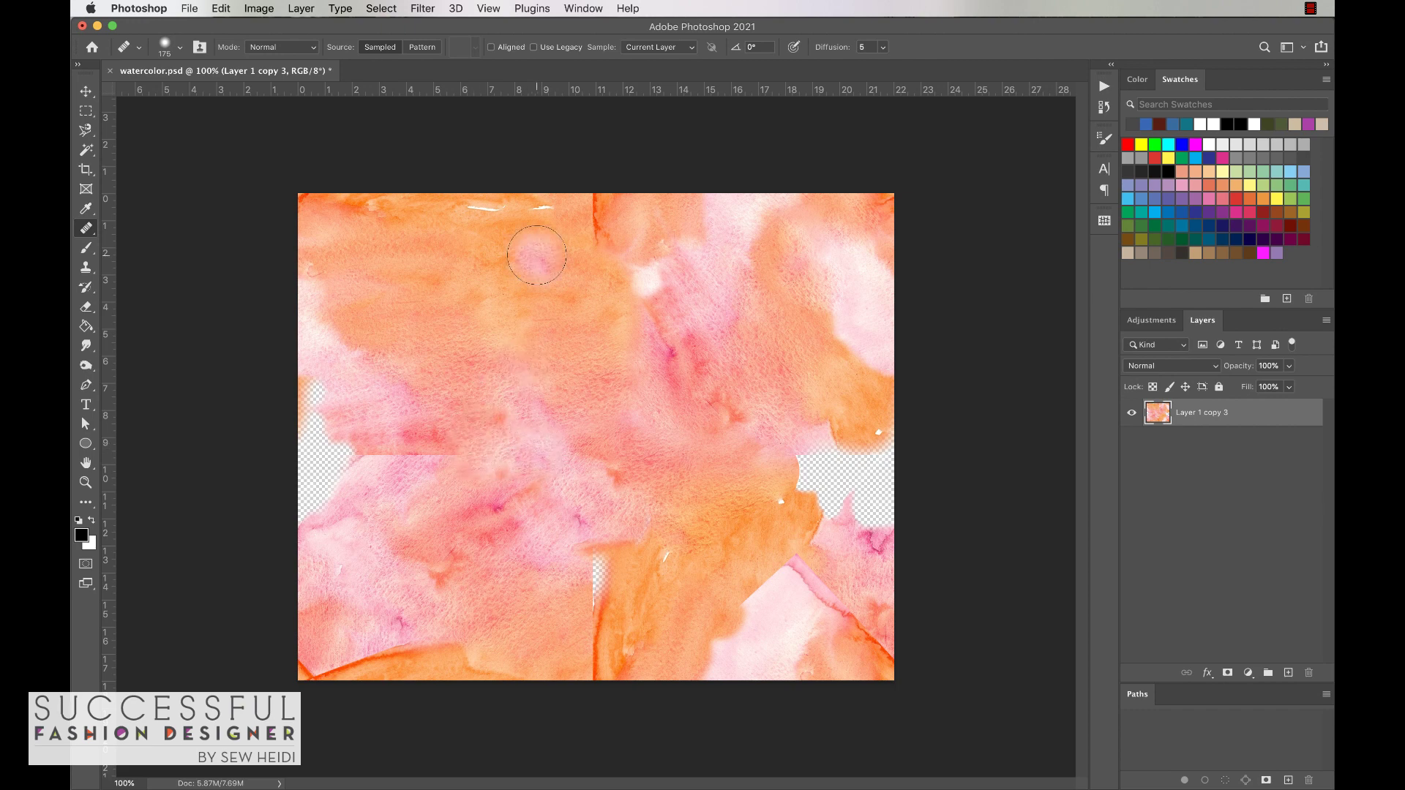
{"action": "left_click_drag", "start_coordinate": [518, 235], "coordinate": [537, 245]}
{"action": "mouse_move", "coordinate": [526, 463]}
{"action": "left_mouse_down"}
{"action": "mouse_move", "coordinate": [340, 461]}
{"action": "mouse_move", "coordinate": [434, 459]}
{"action": "left_mouse_up"}
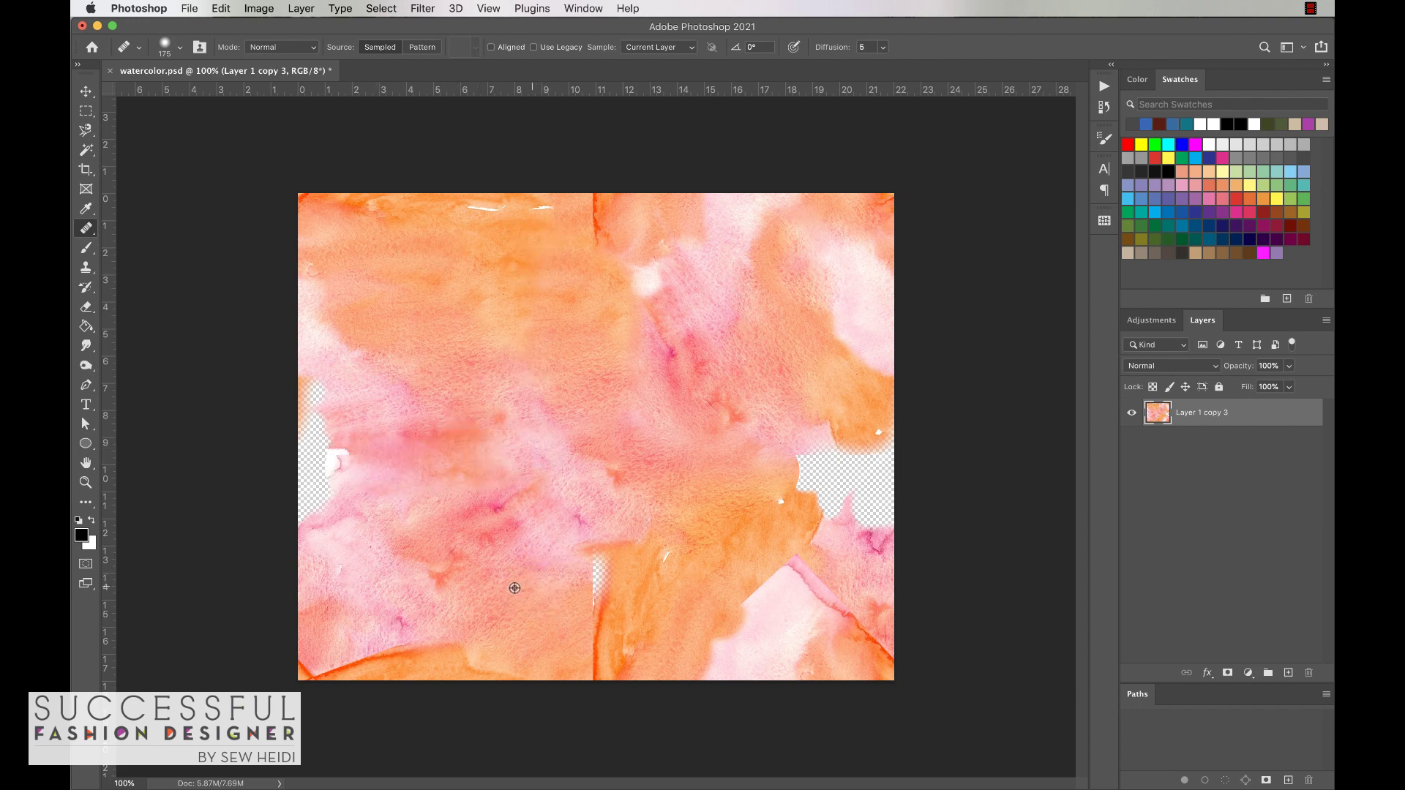
{"action": "left_click", "coordinate": [376, 593], "text": "alt"}
{"action": "mouse_move", "coordinate": [578, 574]}
{"action": "left_mouse_down"}
{"action": "mouse_move", "coordinate": [591, 596]}
{"action": "mouse_move", "coordinate": [602, 554]}
{"action": "left_mouse_up"}
{"action": "left_click_drag", "start_coordinate": [794, 605], "coordinate": [761, 552]}
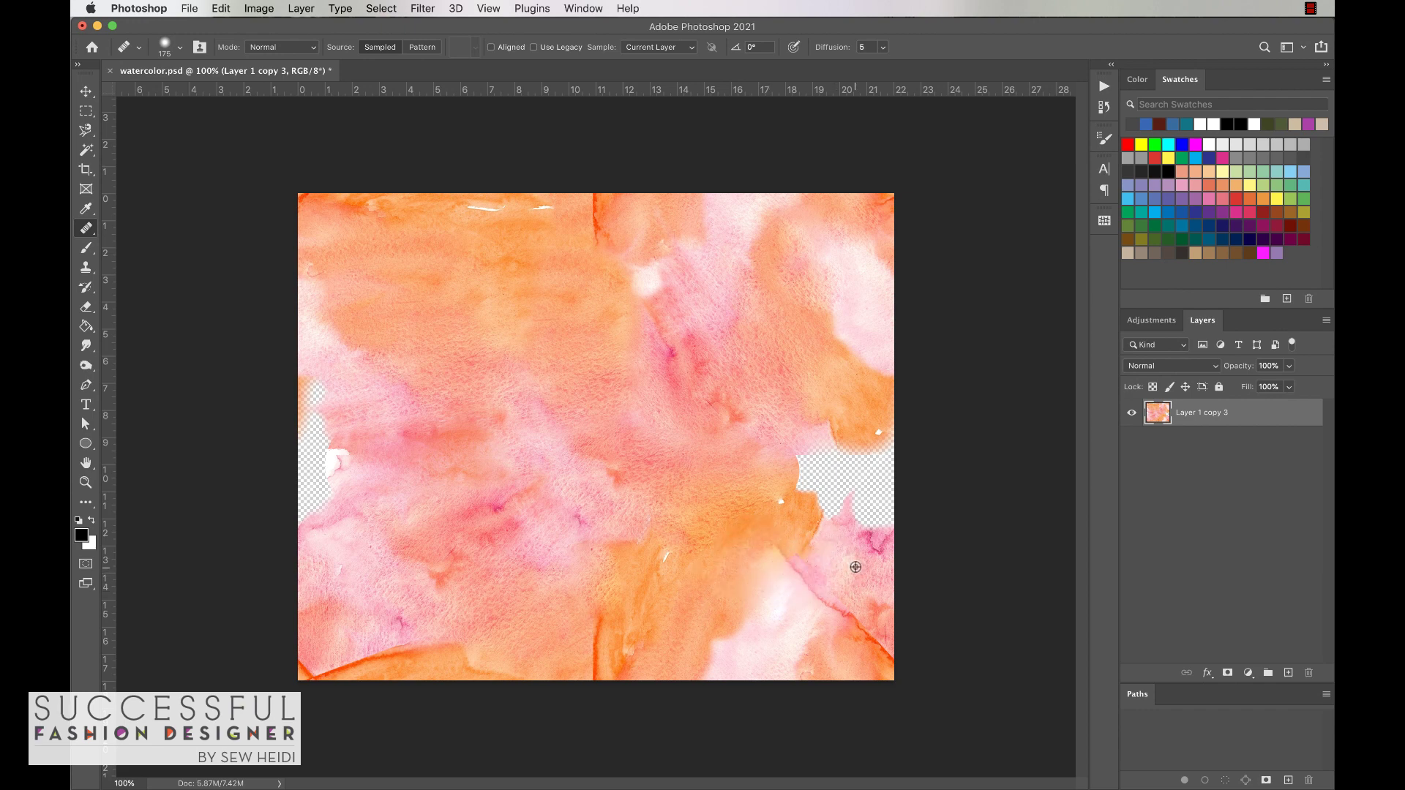
{"action": "mouse_move", "coordinate": [855, 576]}
{"action": "left_mouse_down"}
{"action": "mouse_move", "coordinate": [842, 490]}
{"action": "mouse_move", "coordinate": [871, 454]}
{"action": "left_mouse_up"}
With a smaller Clone Stamp, fill the left-edge transparent strip and the top-centre seam
{"action": "key", "text": "s"}
{"action": "mouse_move", "coordinate": [336, 439]}
{"action": "left_mouse_down"}
{"action": "mouse_move", "coordinate": [323, 486]}
{"action": "mouse_move", "coordinate": [326, 395]}
{"action": "left_mouse_up"}
{"action": "key", "text": "bracketleft"}
{"action": "key", "text": "bracketleft"}
{"action": "key", "text": "bracketleft"}
{"action": "key", "text": "bracketleft"}
{"action": "key", "text": "bracketleft"}
{"action": "key", "text": "bracketleft"}
{"action": "key", "text": "bracketleft"}
{"action": "mouse_move", "coordinate": [680, 212]}
{"action": "left_mouse_down"}
{"action": "mouse_move", "coordinate": [784, 298]}
{"action": "mouse_move", "coordinate": [725, 216]}
{"action": "mouse_move", "coordinate": [695, 212]}
{"action": "left_mouse_up"}
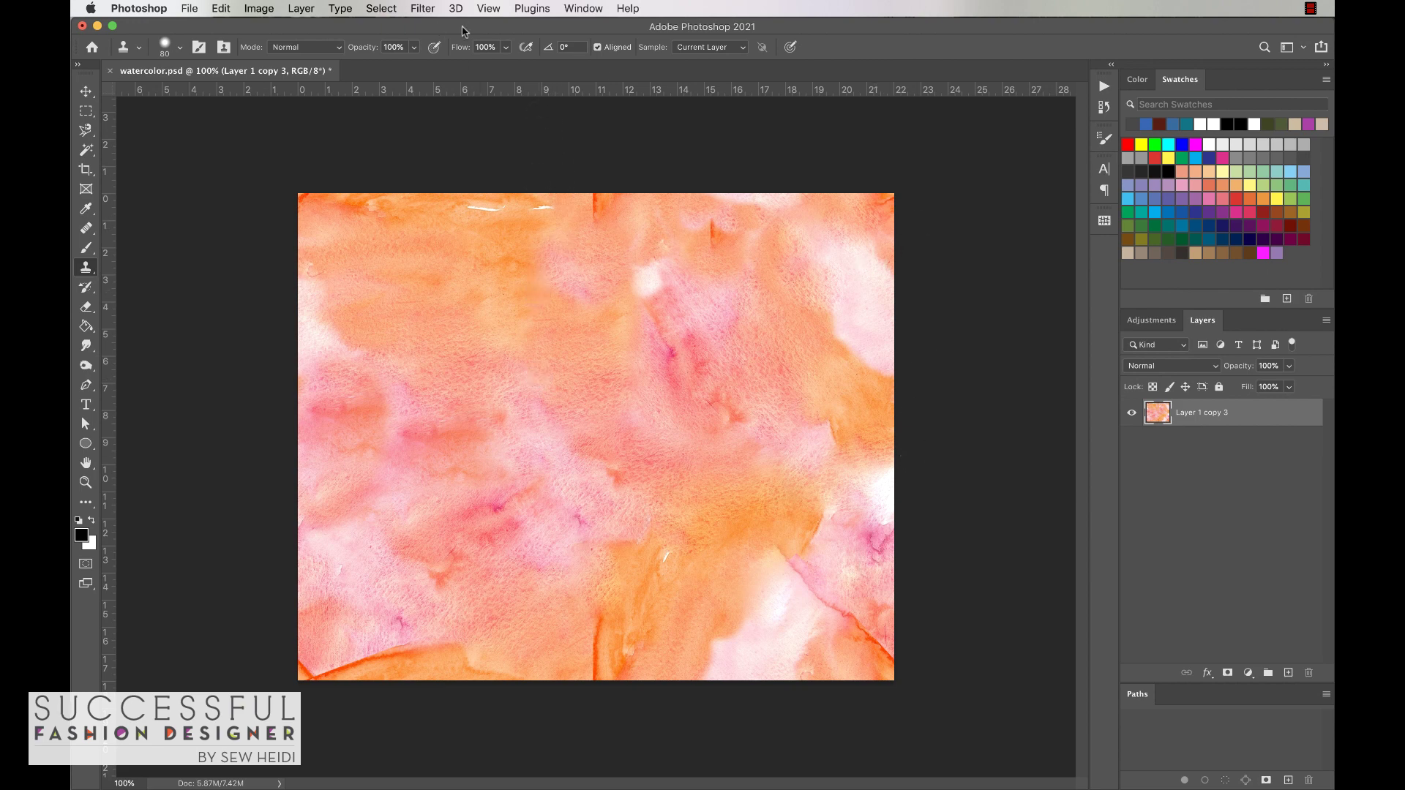
Apply Filter > Other > Offset at -800 horizontal, -600 vertical with Wrap Around
{"action": "left_click", "coordinate": [423, 8]}
{"action": "mouse_move", "coordinate": [444, 340]}
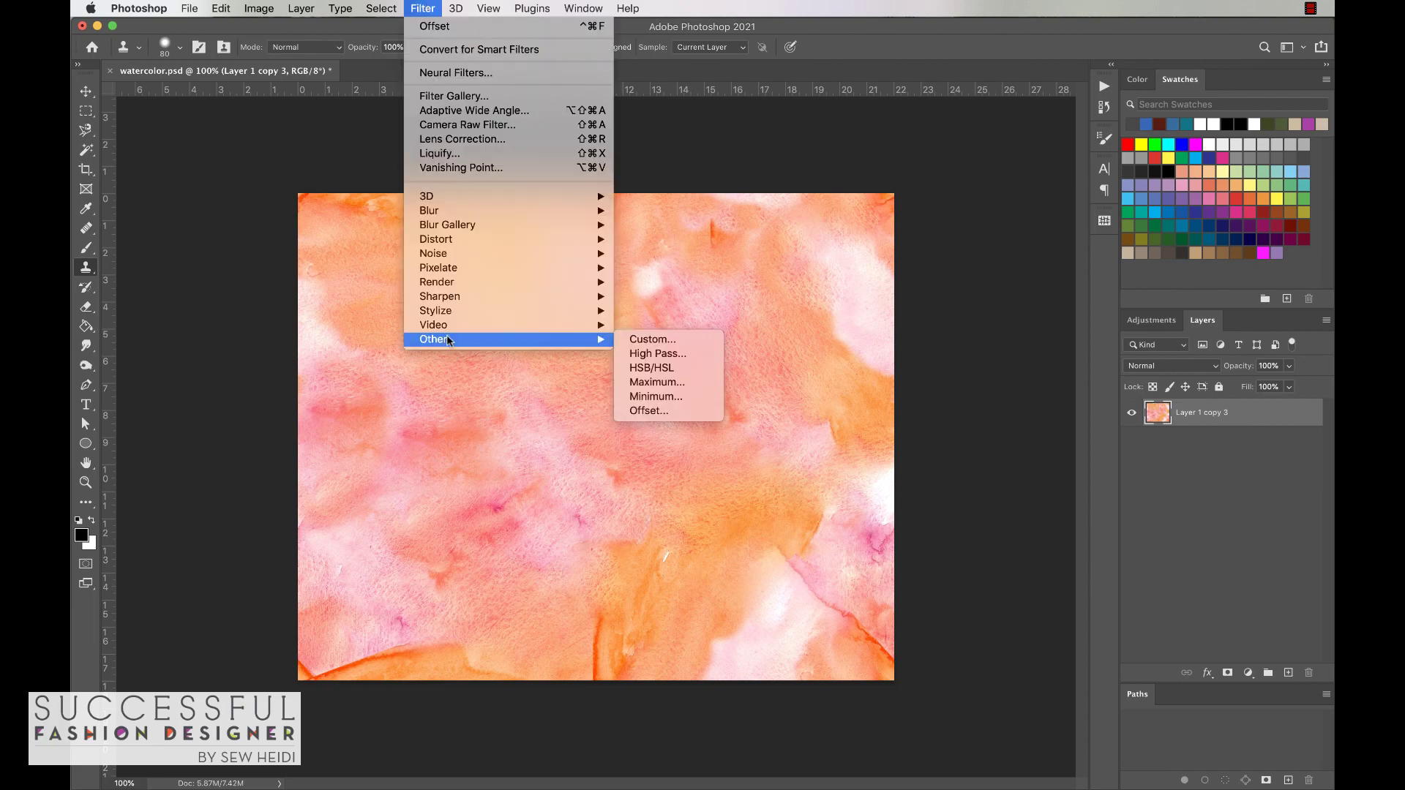
{"action": "left_click", "coordinate": [645, 410]}
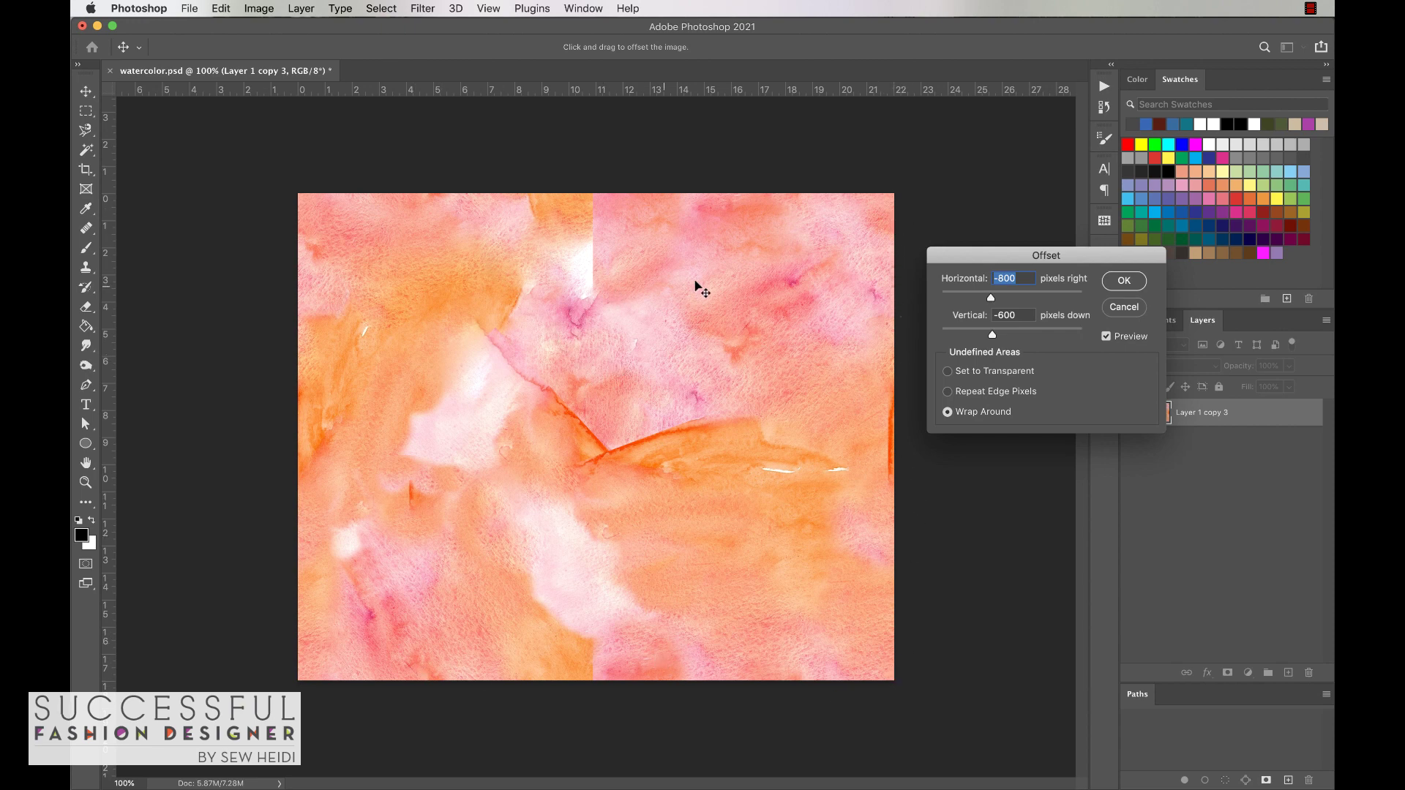
{"action": "left_click", "coordinate": [1127, 280]}
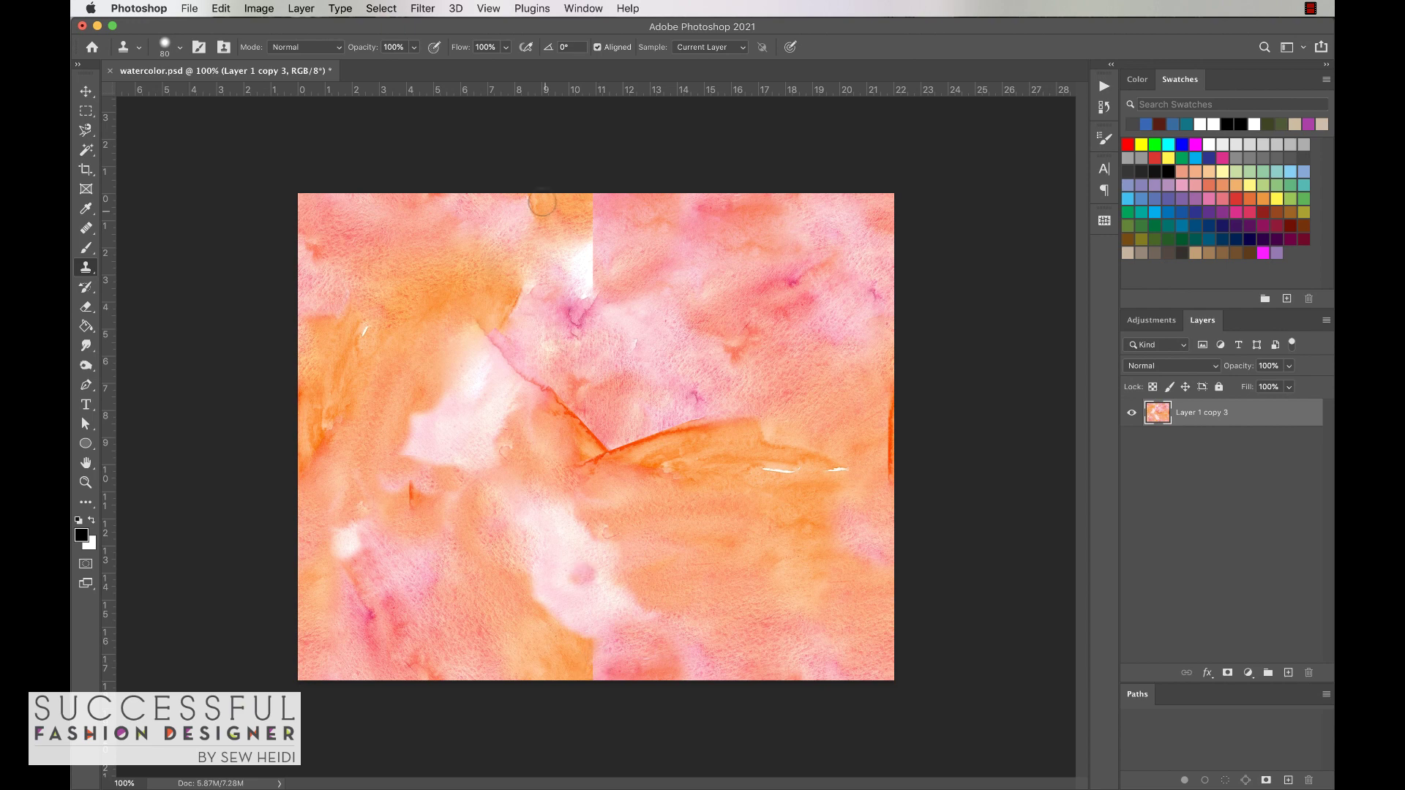
Clone watercolour over the white seam patches at top centre and bottom edge, redoing one stroke
{"action": "left_click", "coordinate": [666, 263], "text": "alt"}
{"action": "mouse_move", "coordinate": [597, 238]}
{"action": "left_mouse_down"}
{"action": "mouse_move", "coordinate": [598, 298]}
{"action": "mouse_move", "coordinate": [602, 238]}
{"action": "left_mouse_up"}
{"action": "key", "text": "super+z"}
{"action": "left_click", "coordinate": [554, 289], "text": "alt"}
{"action": "mouse_move", "coordinate": [585, 286]}
{"action": "left_mouse_down"}
{"action": "mouse_move", "coordinate": [593, 237]}
{"action": "mouse_move", "coordinate": [586, 262]}
{"action": "mouse_move", "coordinate": [617, 307]}
{"action": "mouse_move", "coordinate": [584, 289]}
{"action": "left_mouse_up"}
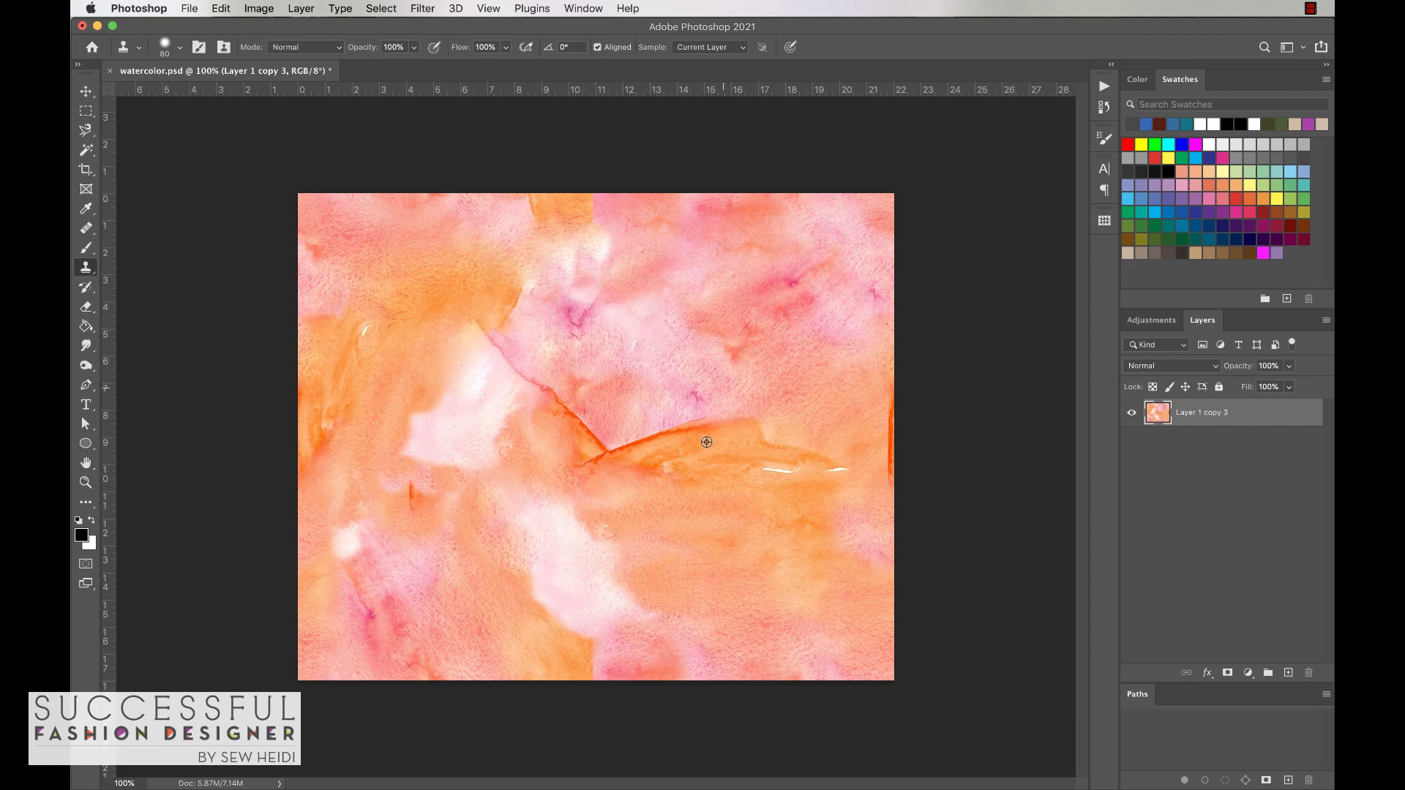
{"action": "left_click", "coordinate": [652, 642], "text": "alt"}
{"action": "mouse_move", "coordinate": [614, 644]}
{"action": "left_mouse_down"}
{"action": "mouse_move", "coordinate": [592, 662]}
{"action": "mouse_move", "coordinate": [607, 647]}
{"action": "left_mouse_up"}
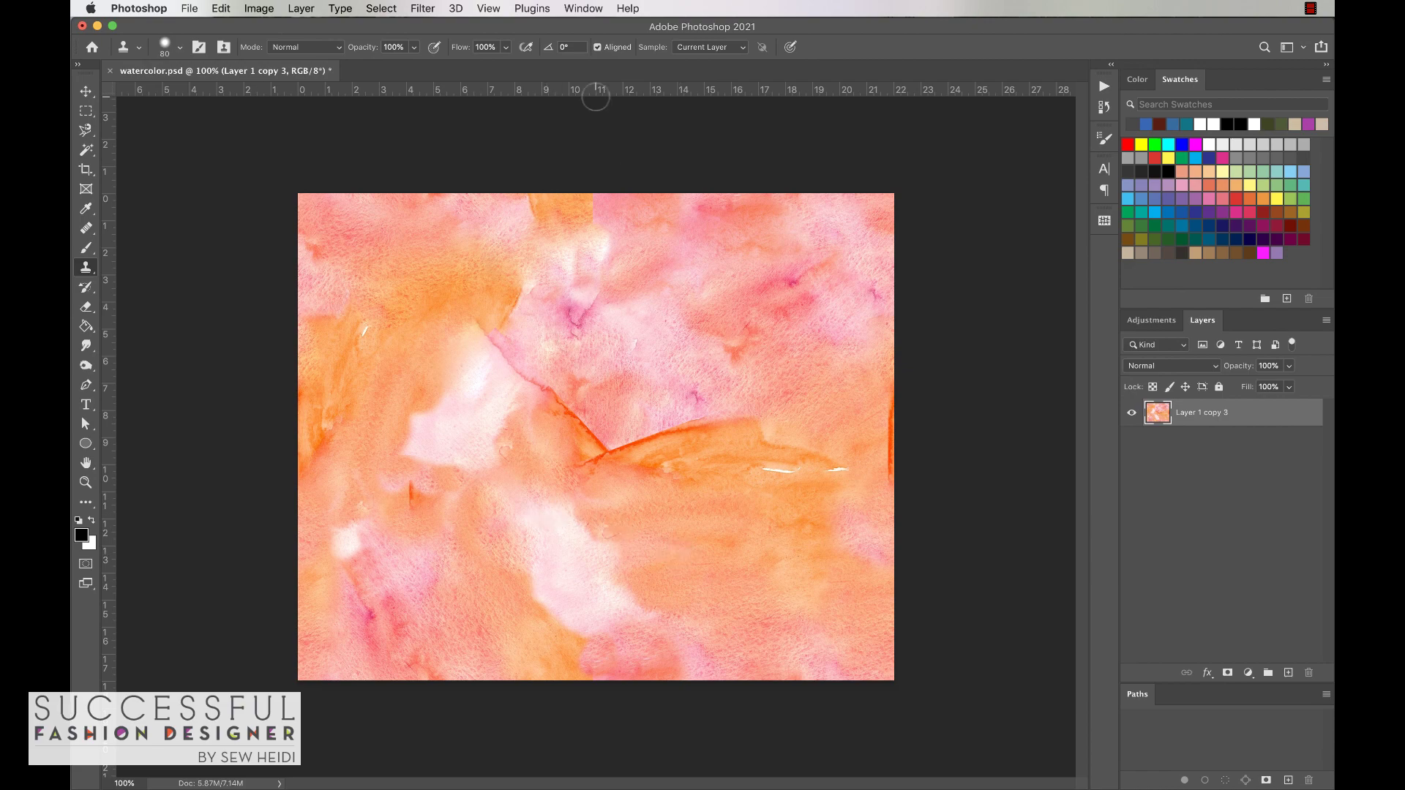
Reapply the last filter, then run Offset at -400 horizontal, -300 vertical with Wrap Around
{"action": "left_click", "coordinate": [489, 9]}
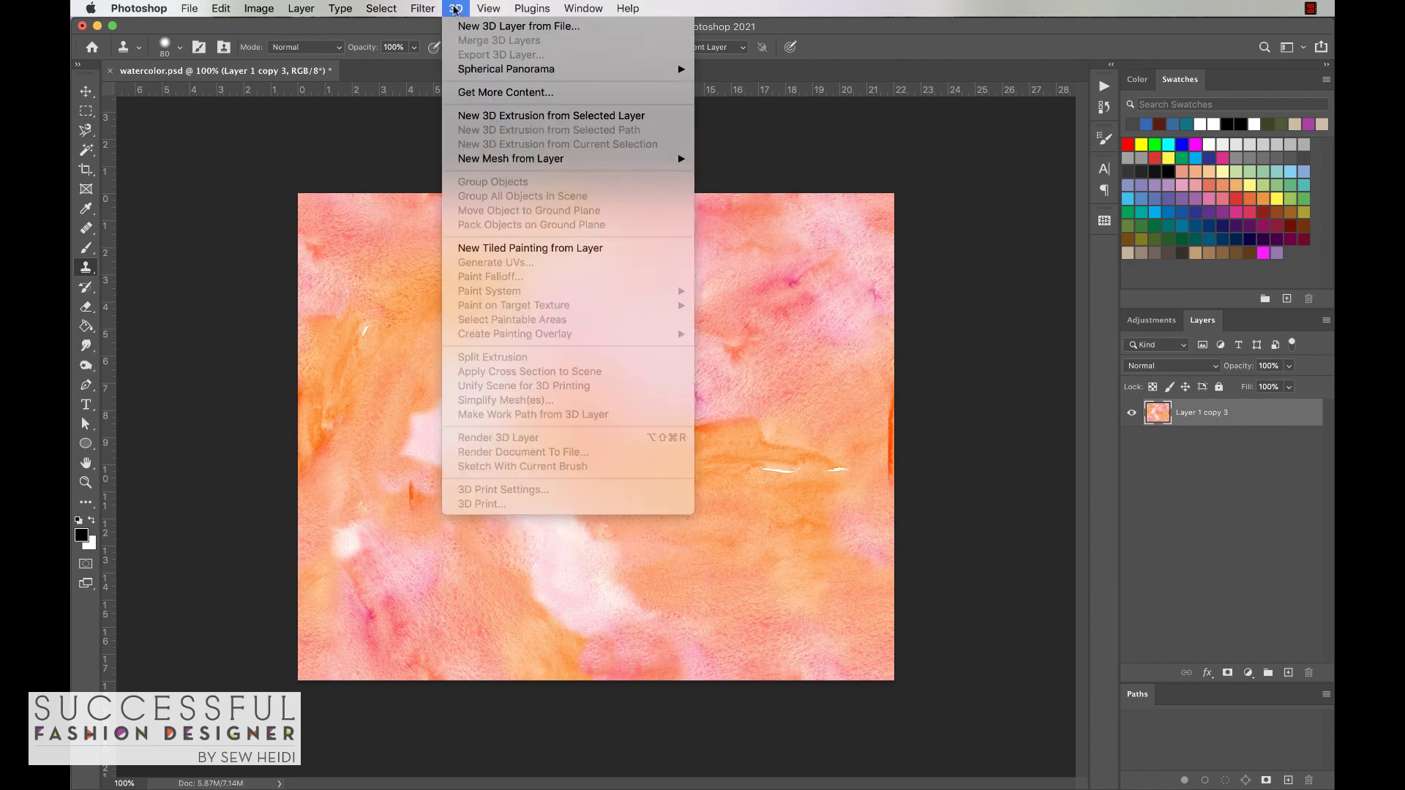
{"action": "left_click", "coordinate": [434, 27]}
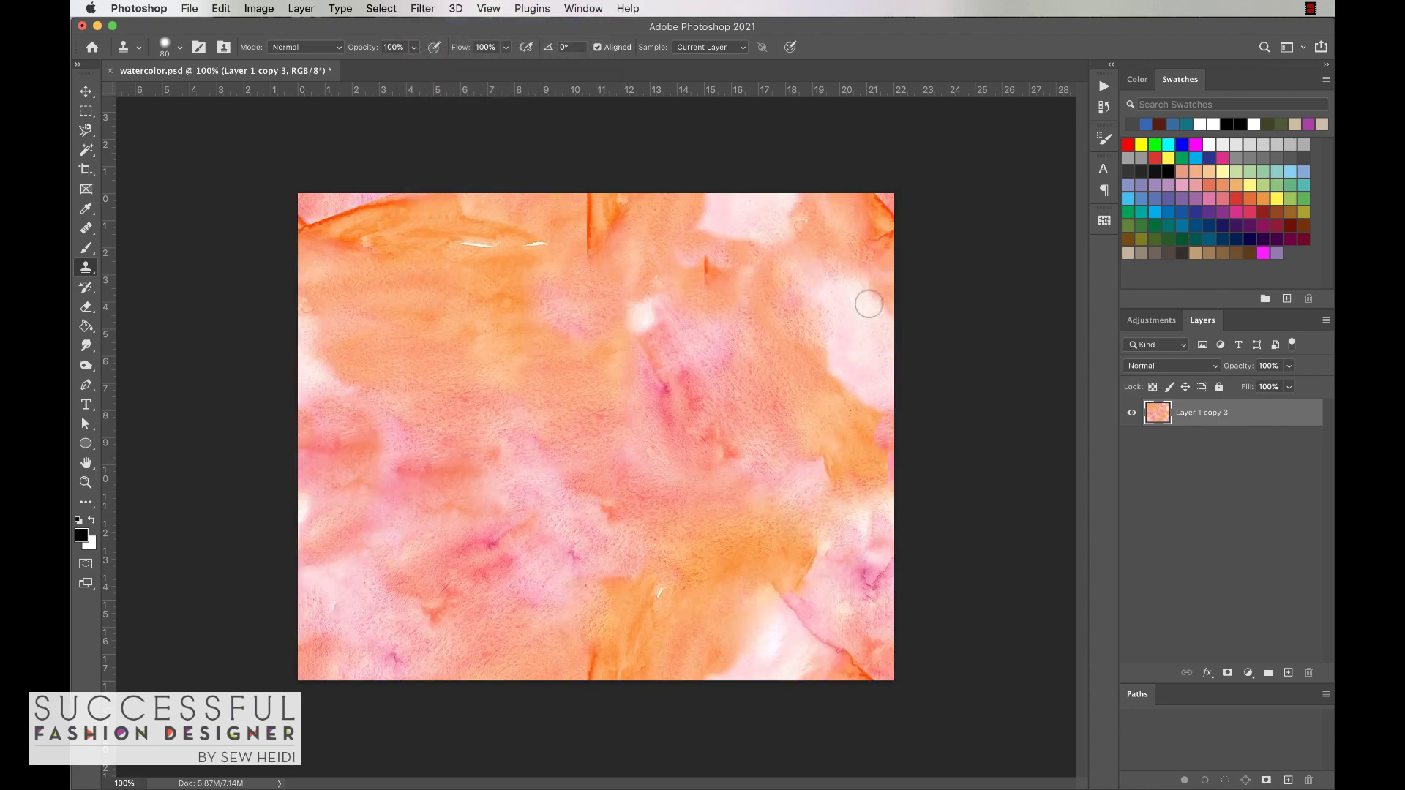
{"action": "left_click", "coordinate": [432, 9]}
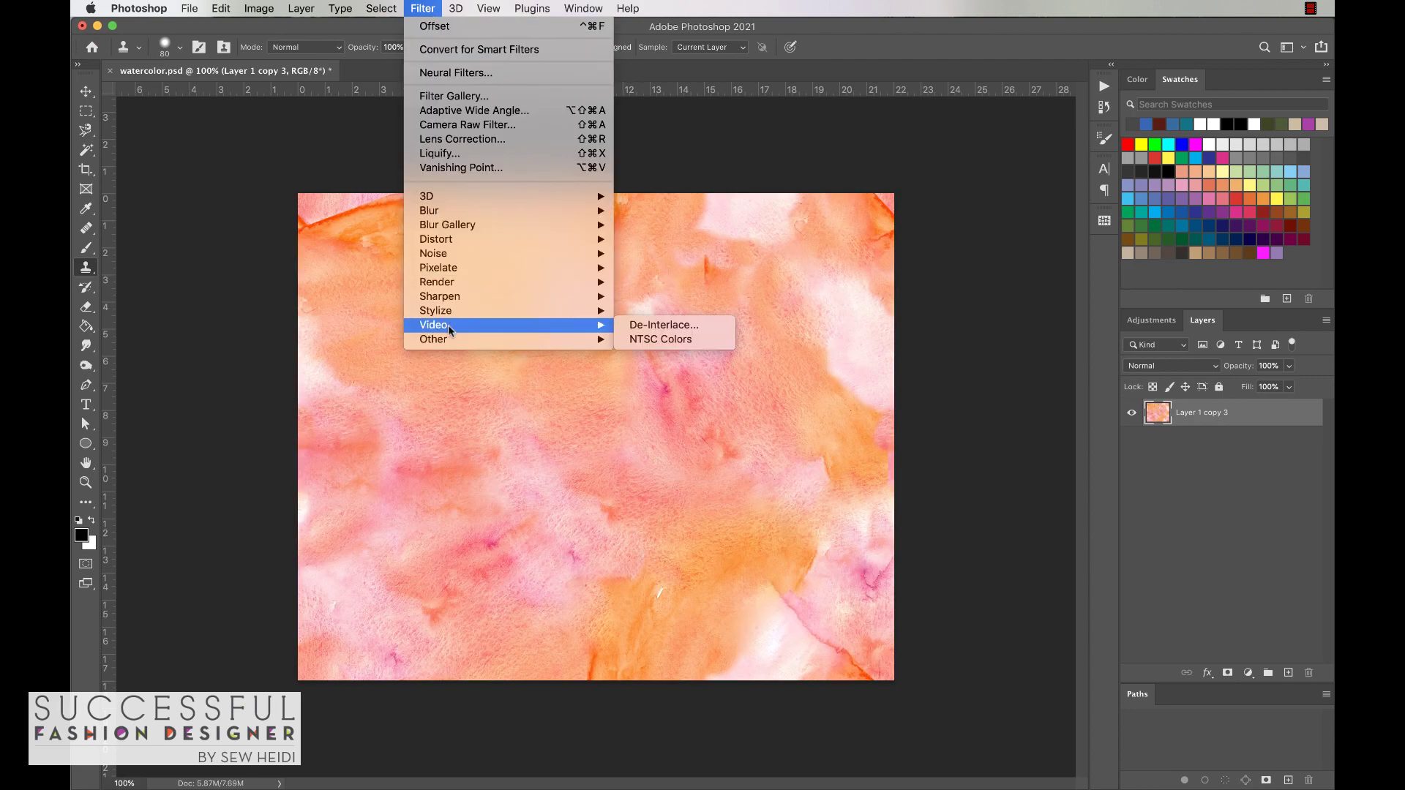
{"action": "mouse_move", "coordinate": [450, 340]}
{"action": "left_click", "coordinate": [649, 411]}
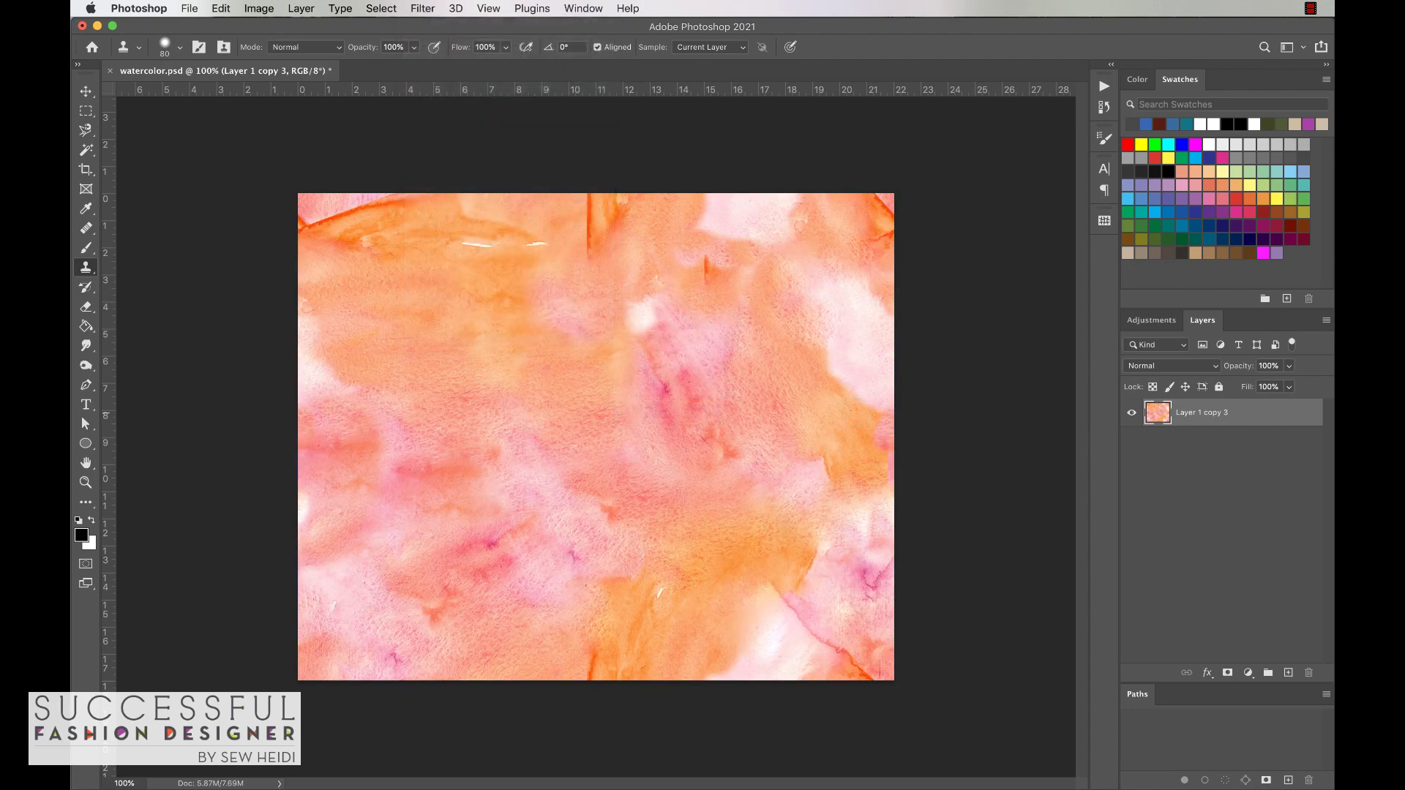
{"action": "type", "text": "-800"}
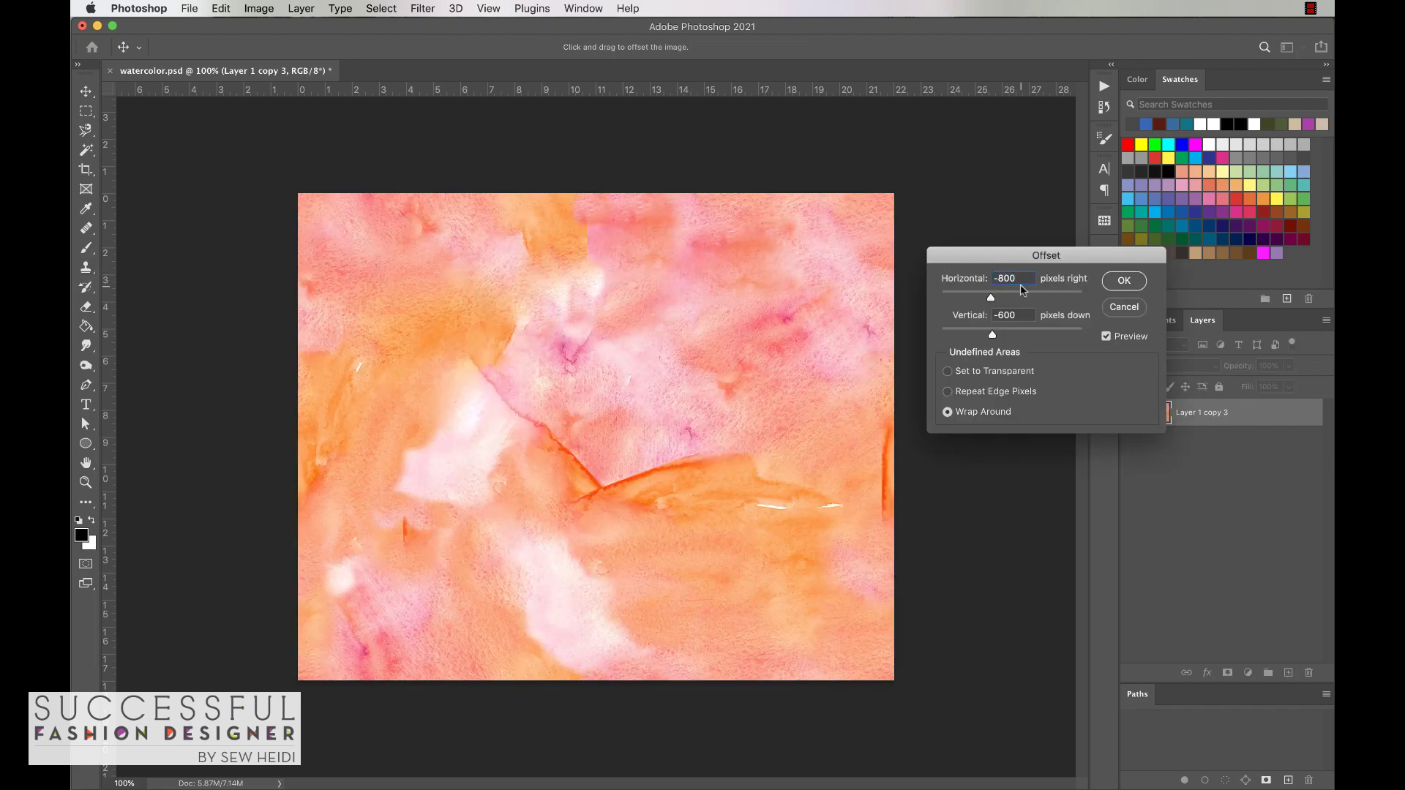
{"action": "key", "text": "Left"}
{"action": "key", "text": "Left"}
{"action": "key", "text": "BackSpace"}
{"action": "type", "text": "4"}
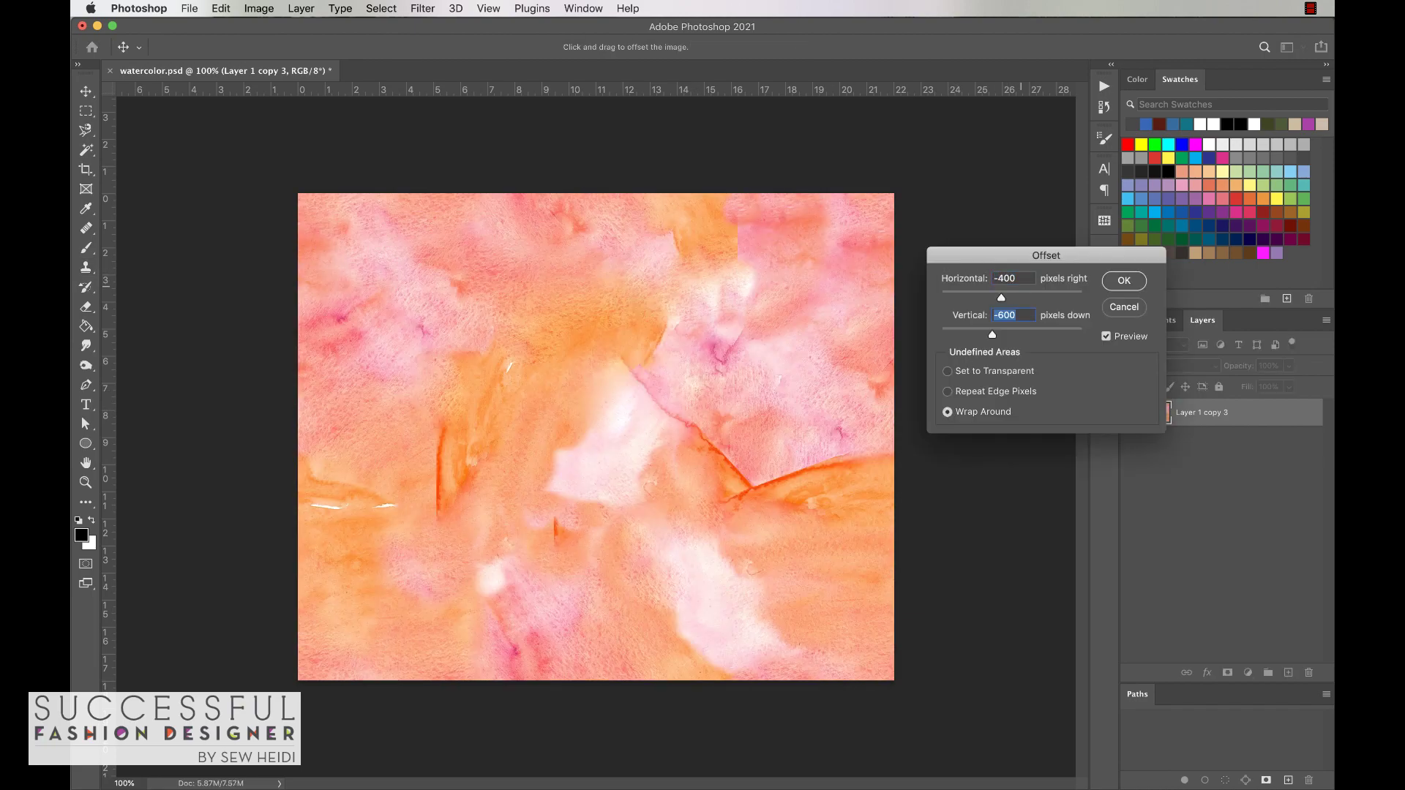
{"action": "type", "text": "-300"}
{"action": "key", "text": "Tab"}
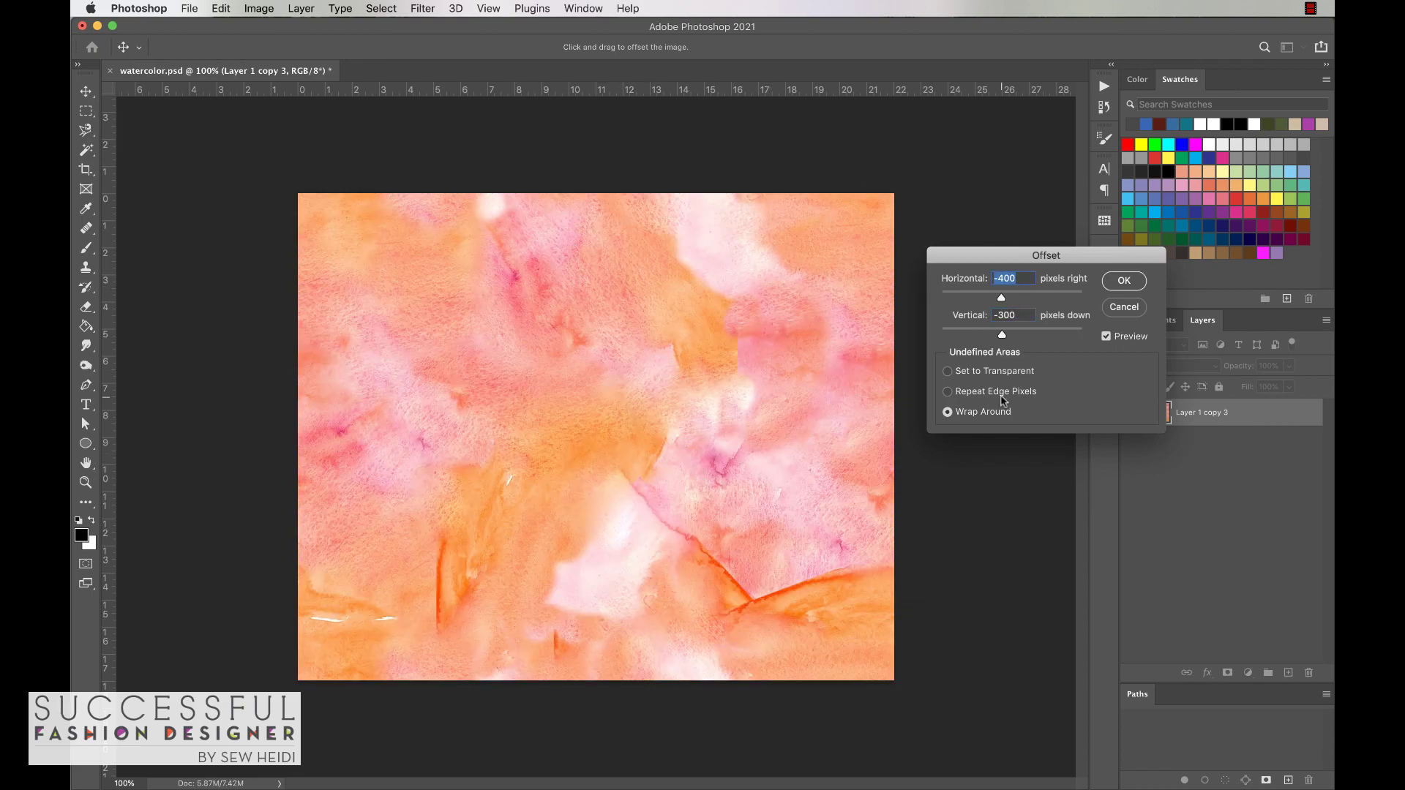
{"action": "left_click", "coordinate": [1122, 280]}
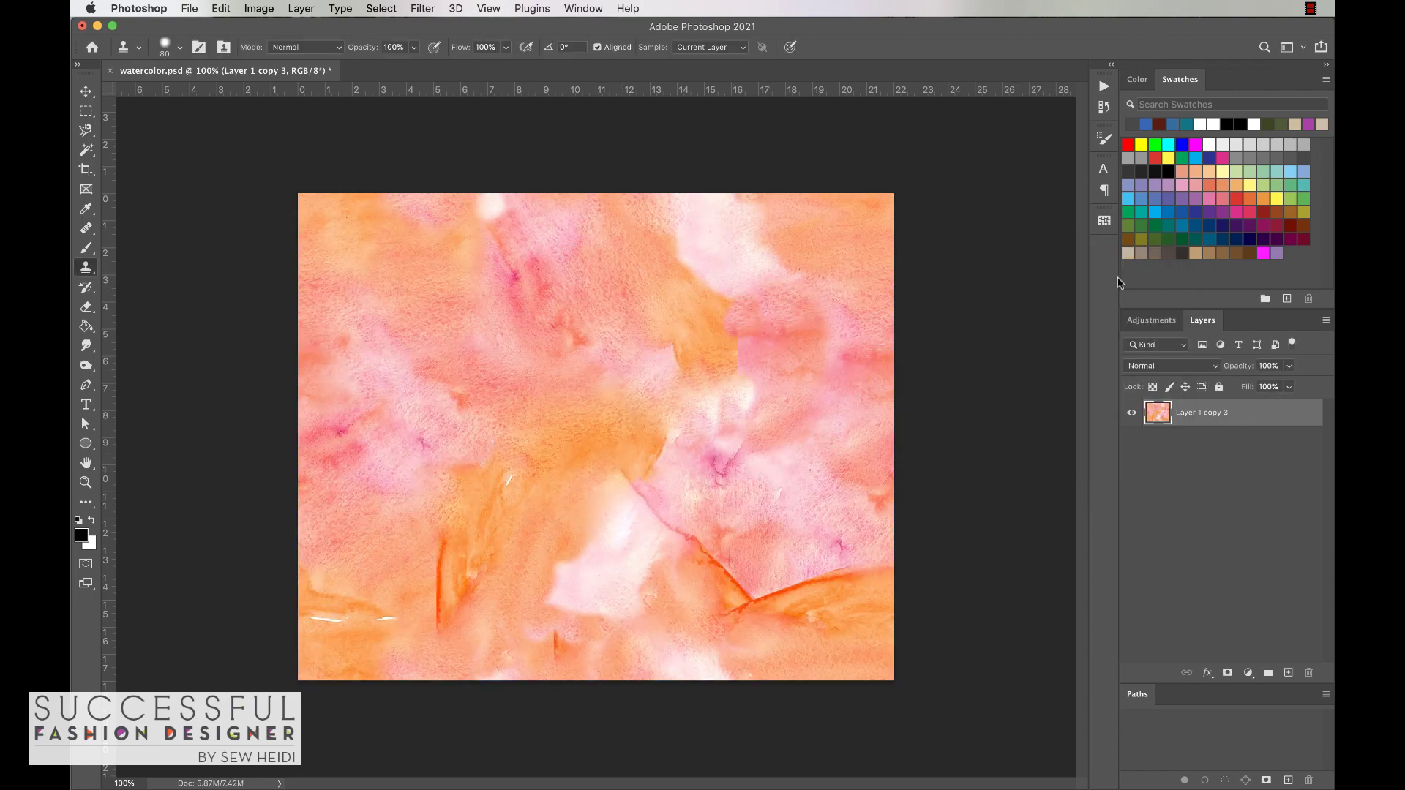
Define the tile as a pattern named 'watercolor' via Edit > Define Pattern
{"action": "left_click", "coordinate": [222, 9]}
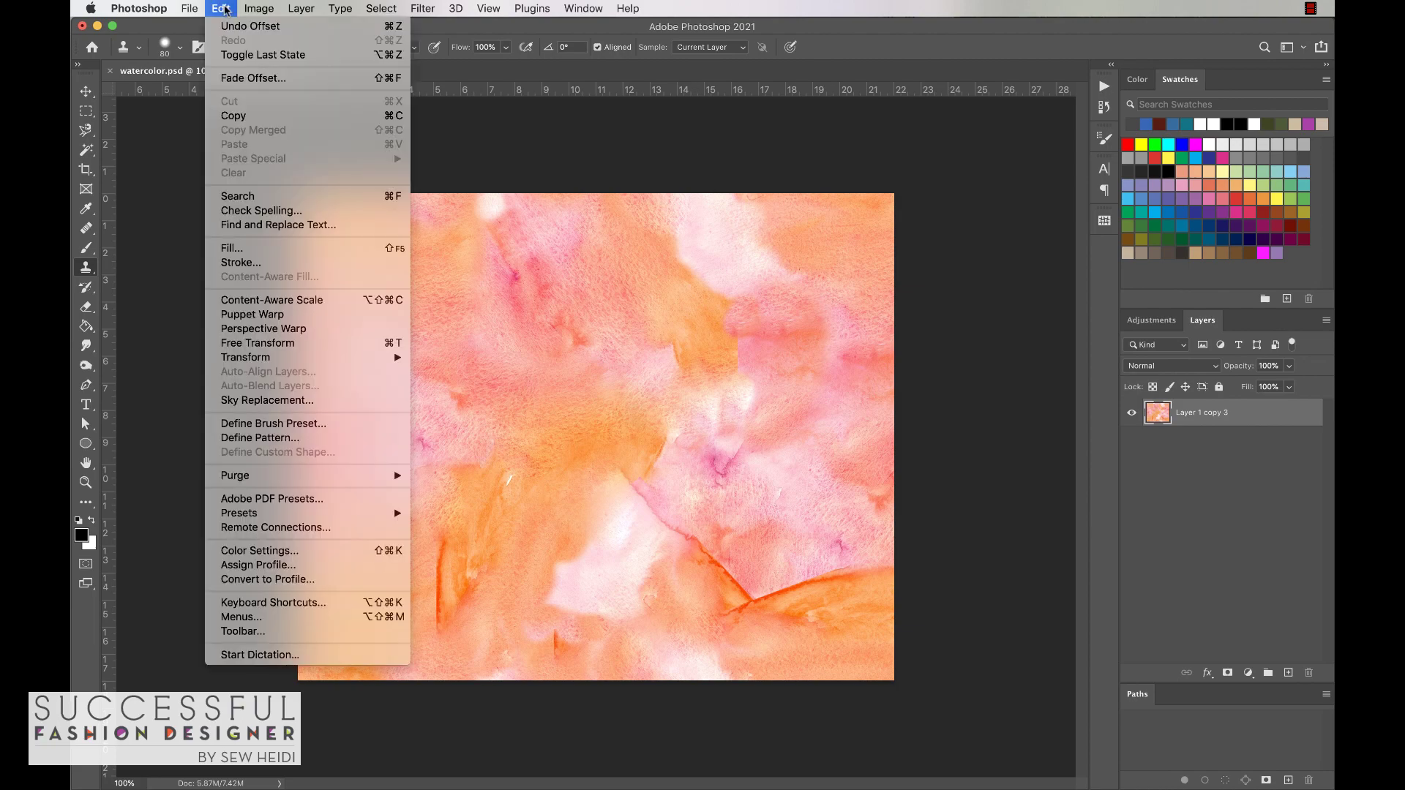
{"action": "left_click", "coordinate": [260, 438]}
{"action": "key", "text": "Right"}
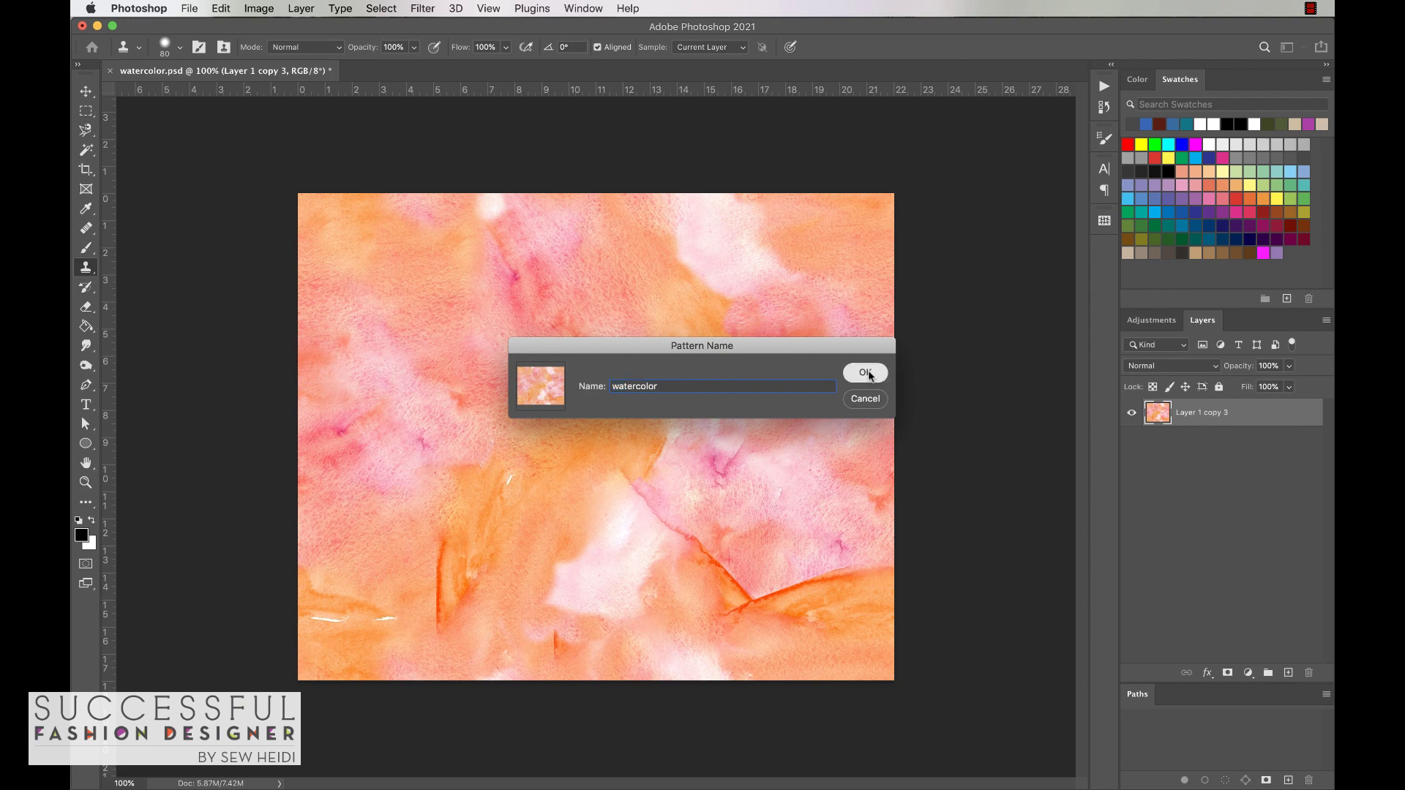
{"action": "left_click", "coordinate": [865, 373]}
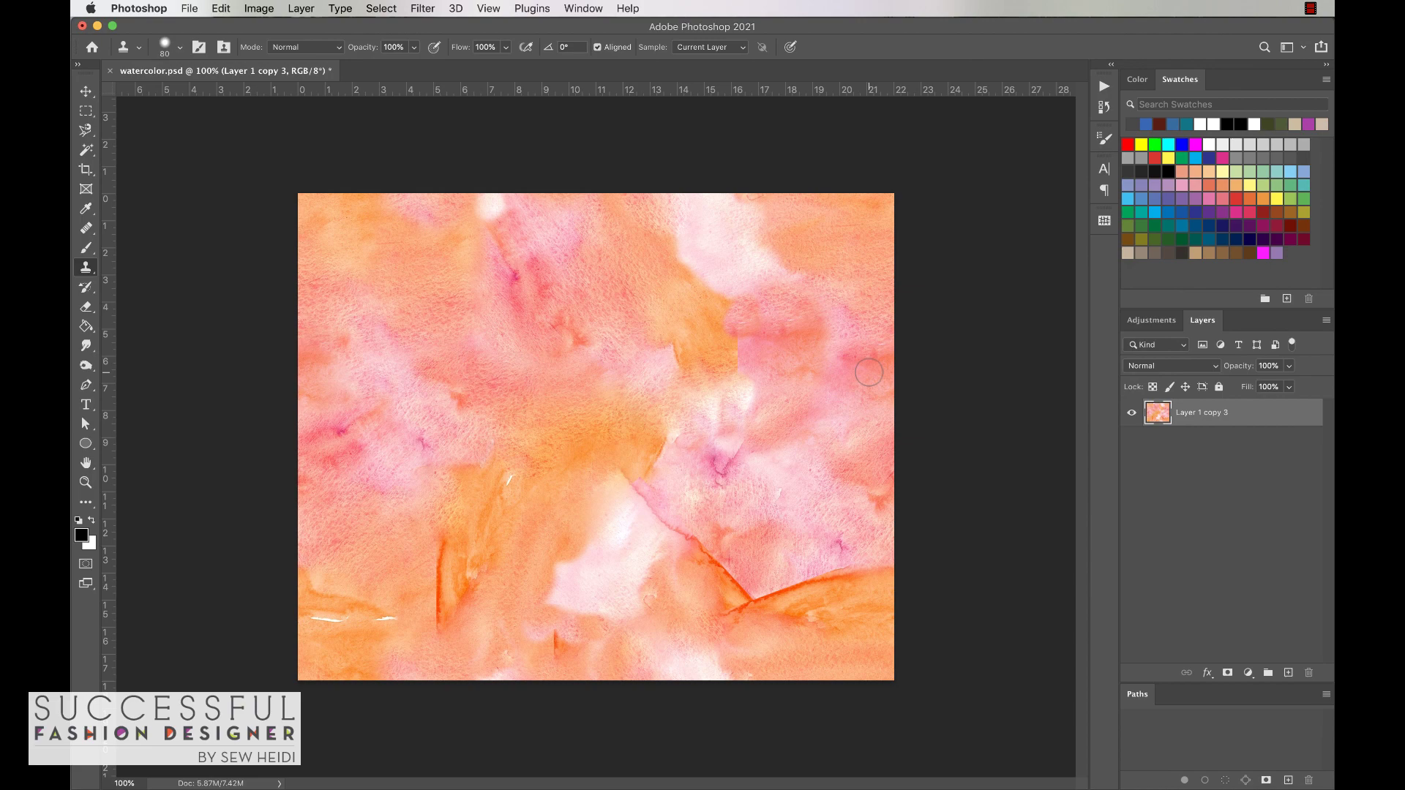
Switch to watercolor.psd in Photoshop and select the entire canvas
{"action": "key", "text": "super+Tab"}
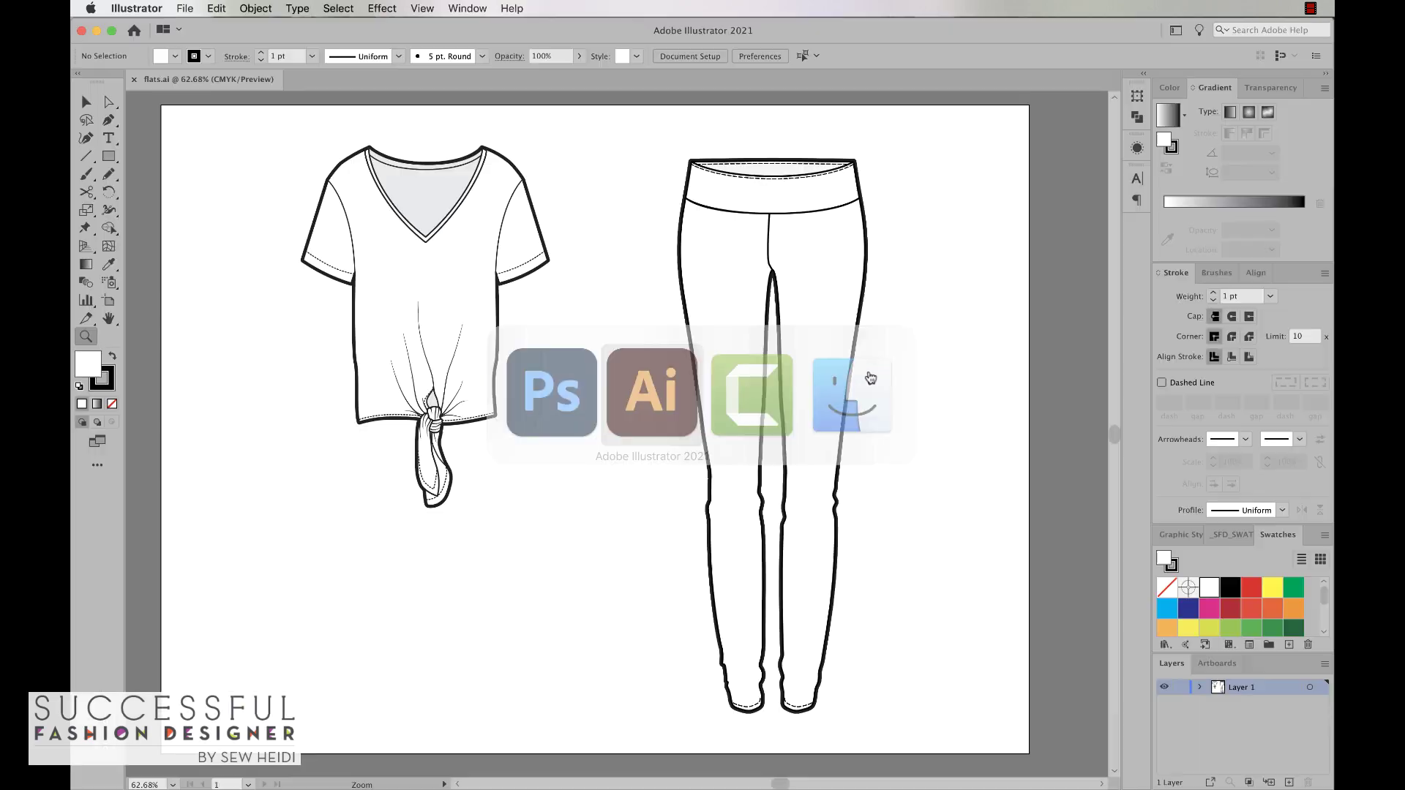
{"action": "key", "text": "super+Tab"}
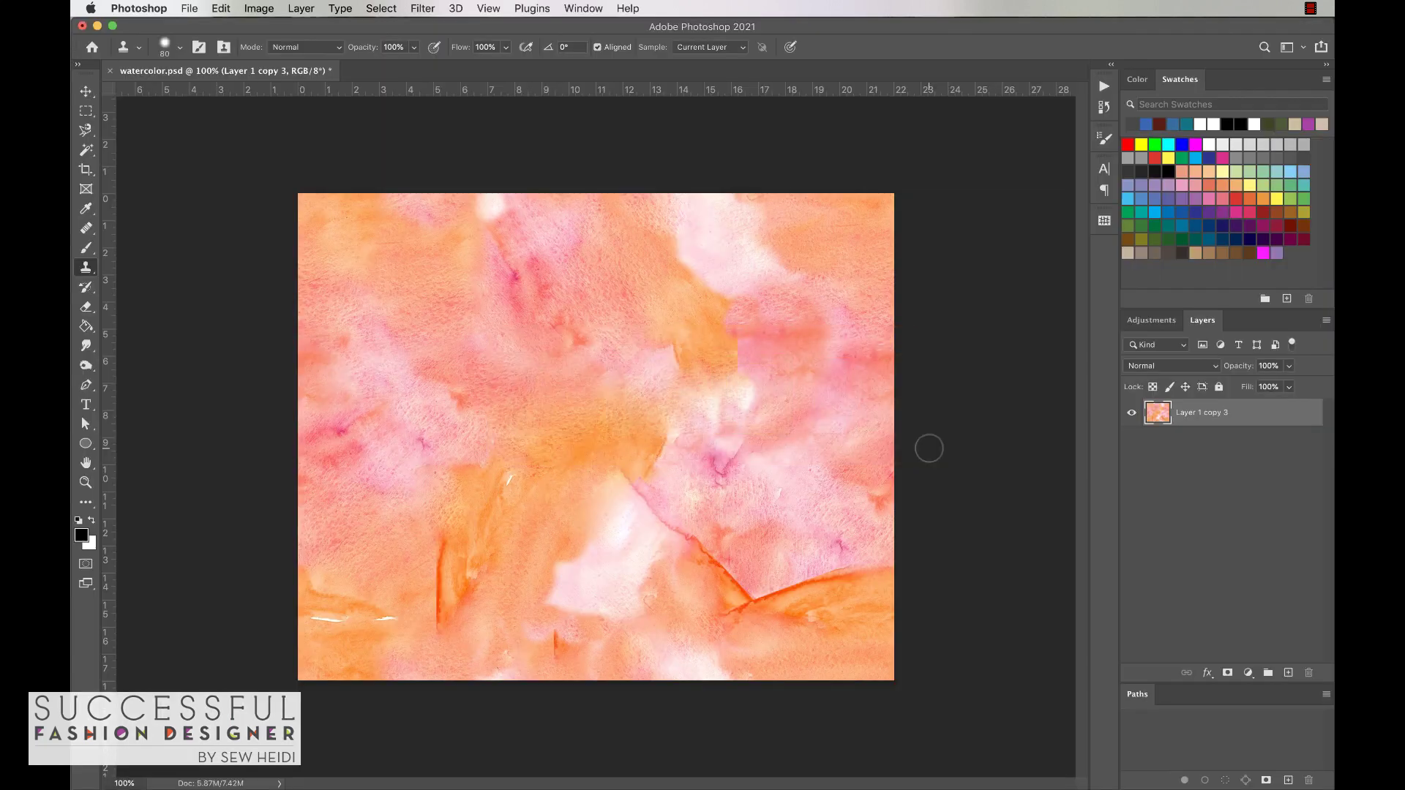
{"action": "key", "text": "super+a"}
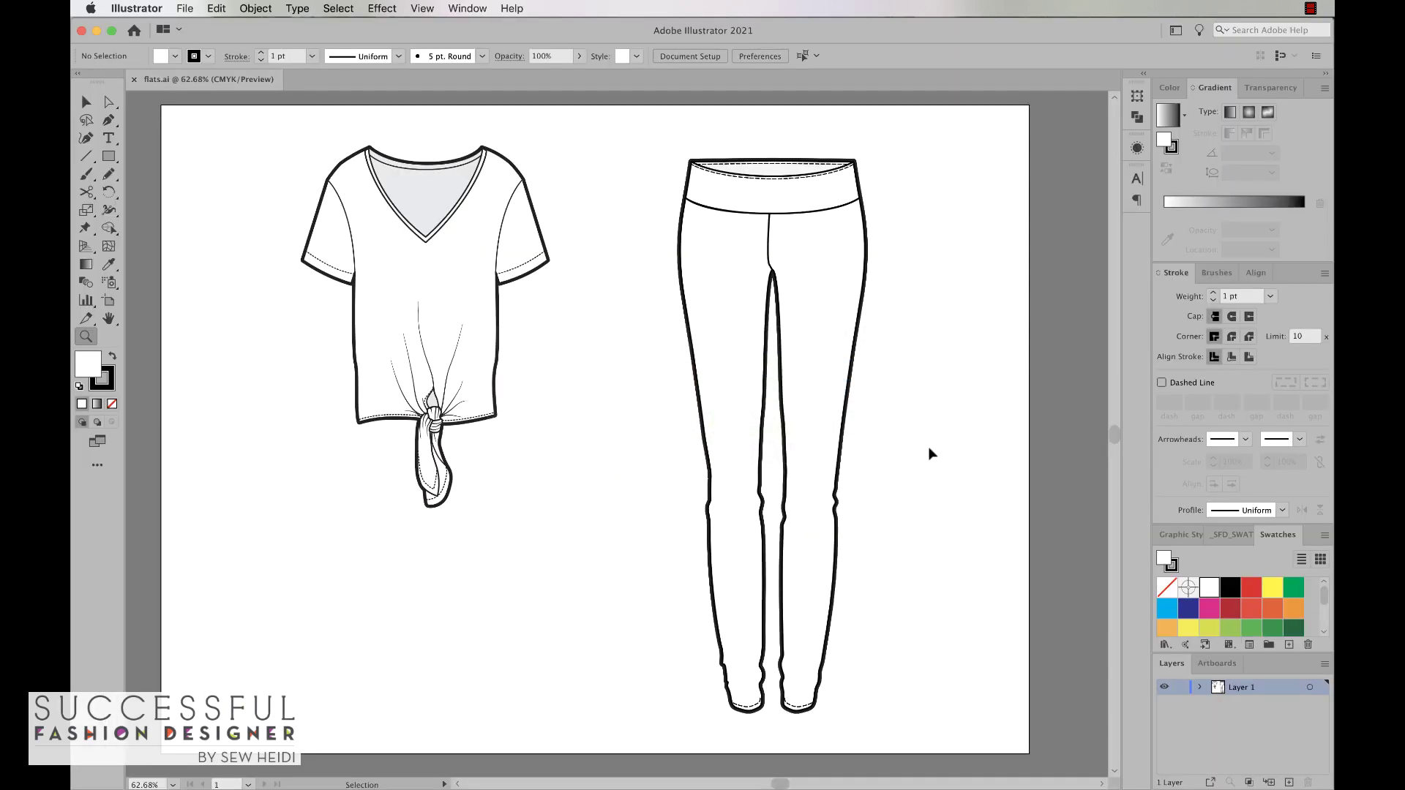
Paste the watercolor tile, drag it into Swatches as a pattern, then delete the pasted image
{"action": "key", "text": "super+v"}
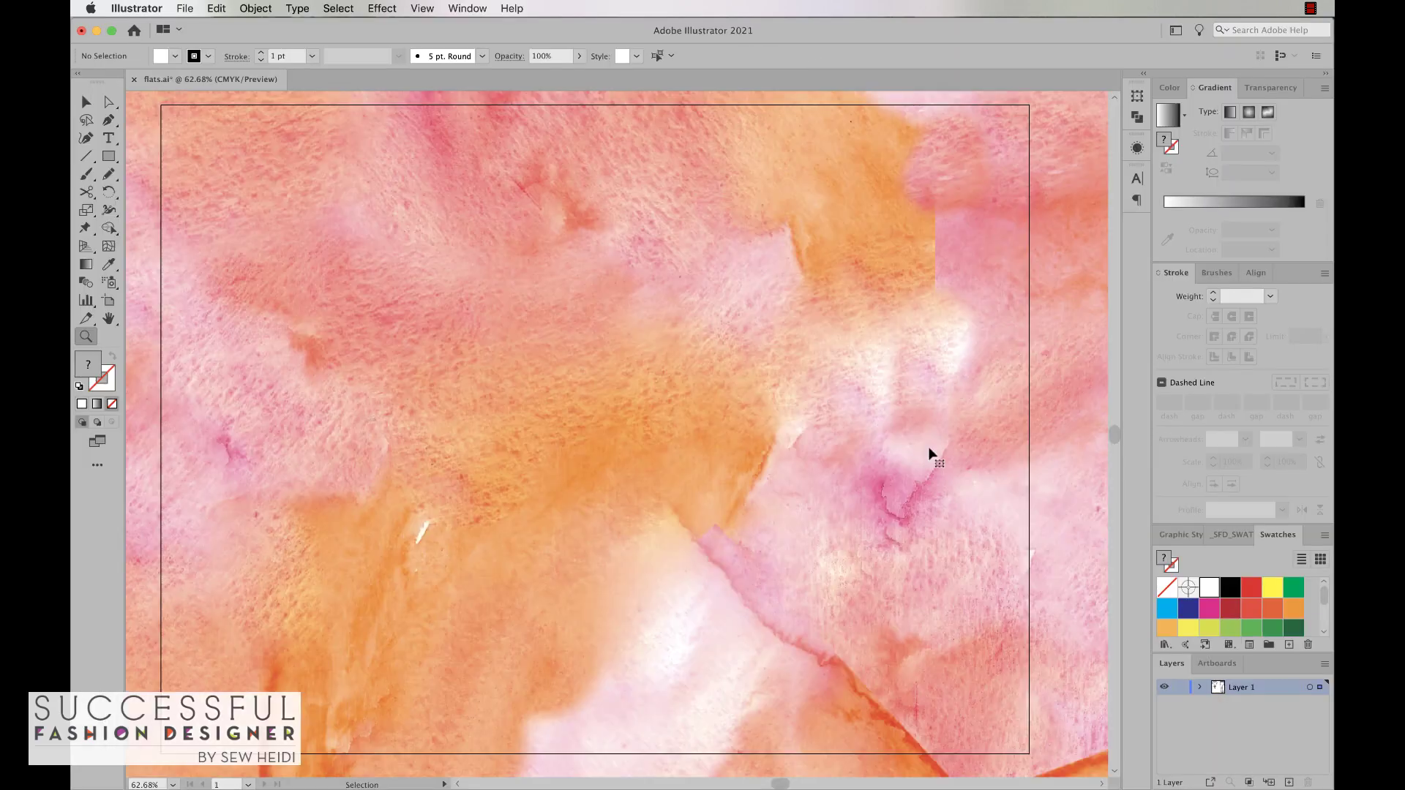
{"action": "key", "text": "super+minus"}
{"action": "key", "text": "super+minus"}
{"action": "key", "text": "super+minus"}
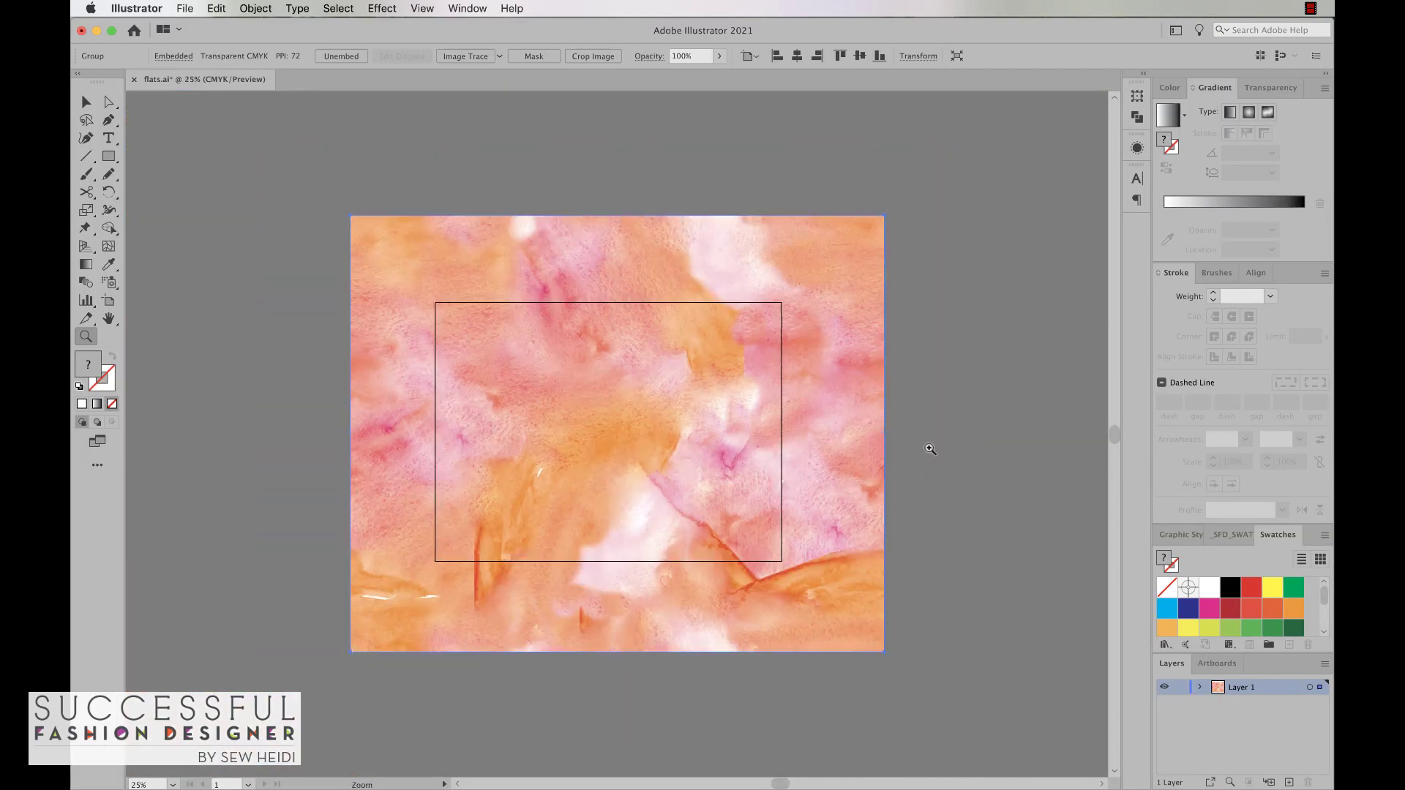
{"action": "key", "text": "v"}
{"action": "left_click_drag", "start_coordinate": [839, 489], "coordinate": [1200, 591]}
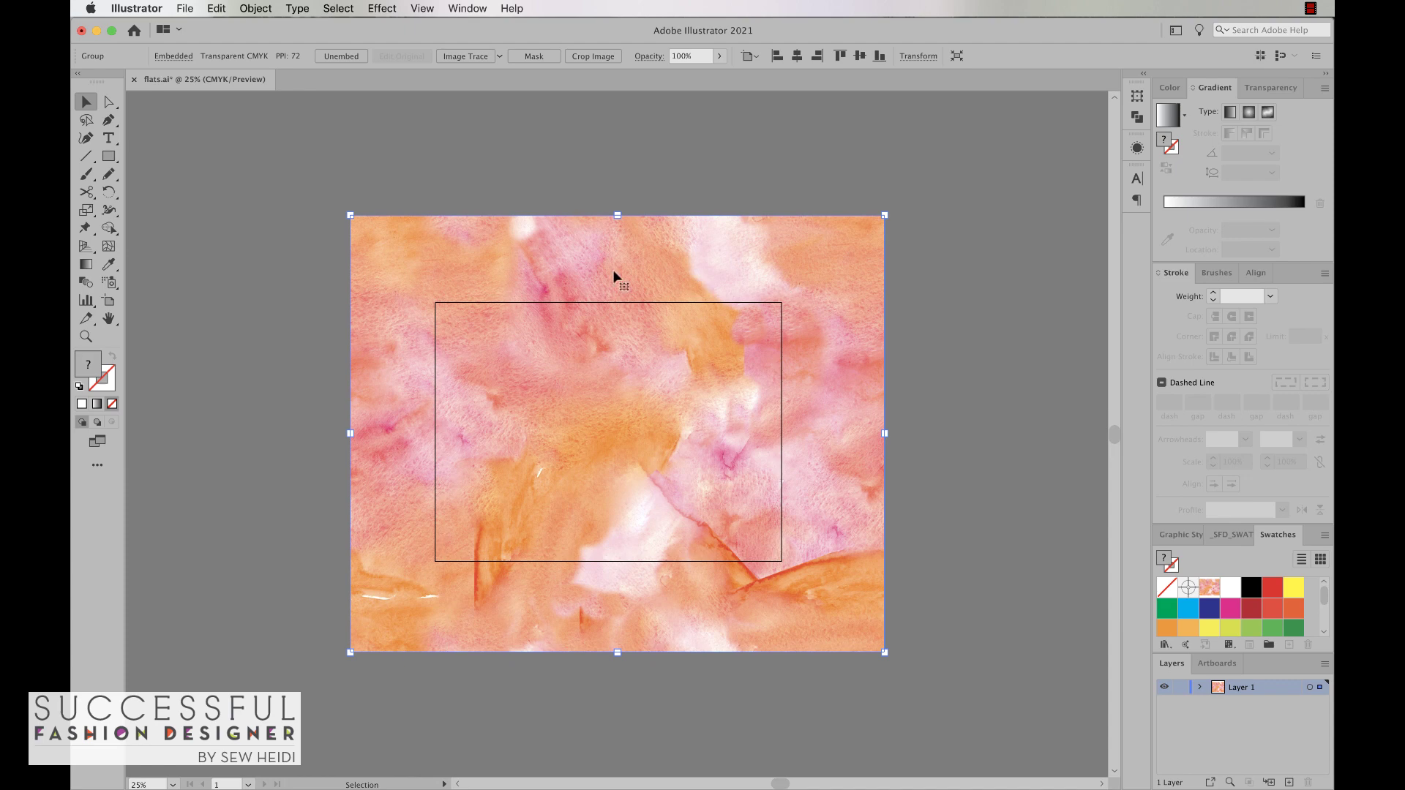
{"action": "key", "text": "Delete"}
{"action": "key", "text": "z"}
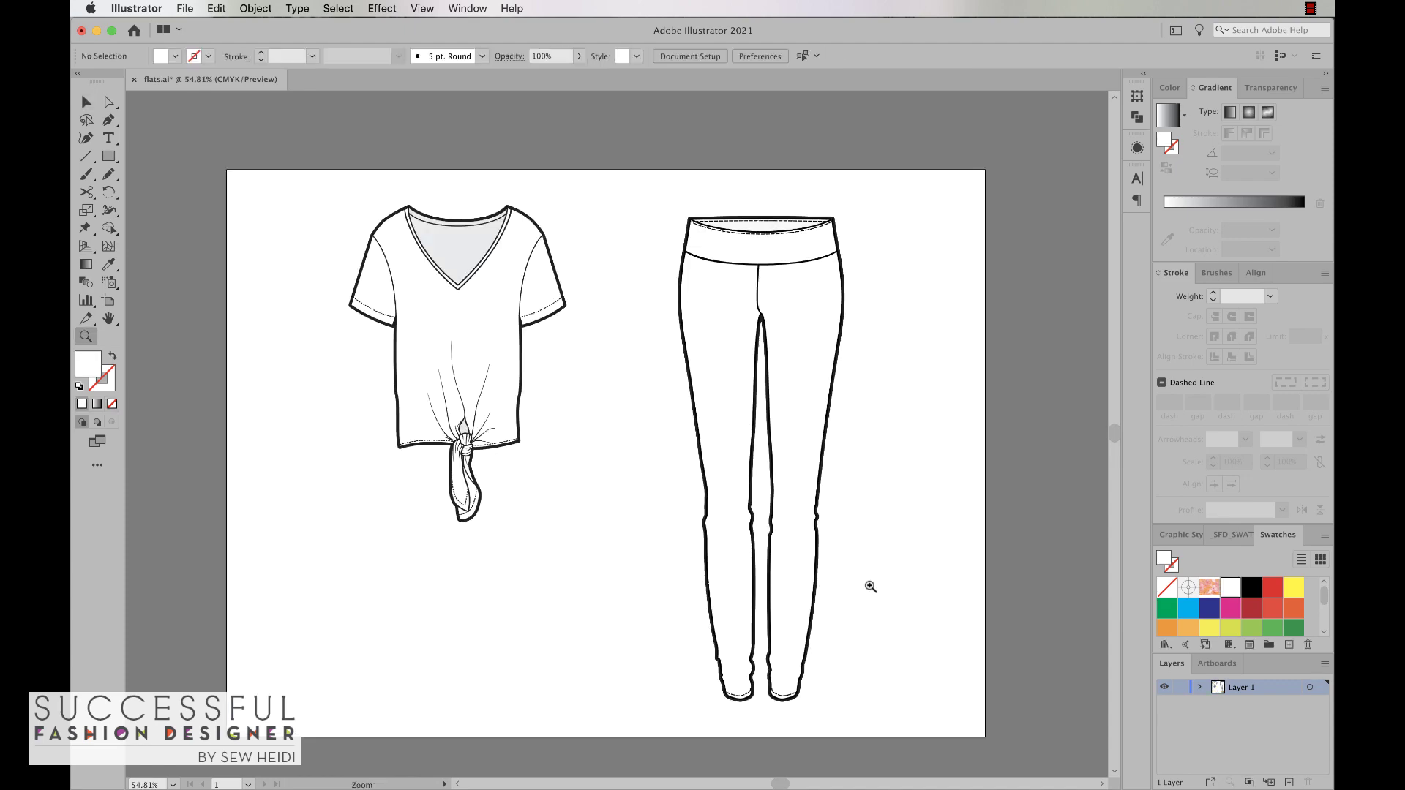
Select the leggings' white fill plus all same-fill paths and apply the watercolor pattern swatch
{"action": "key", "text": "a"}
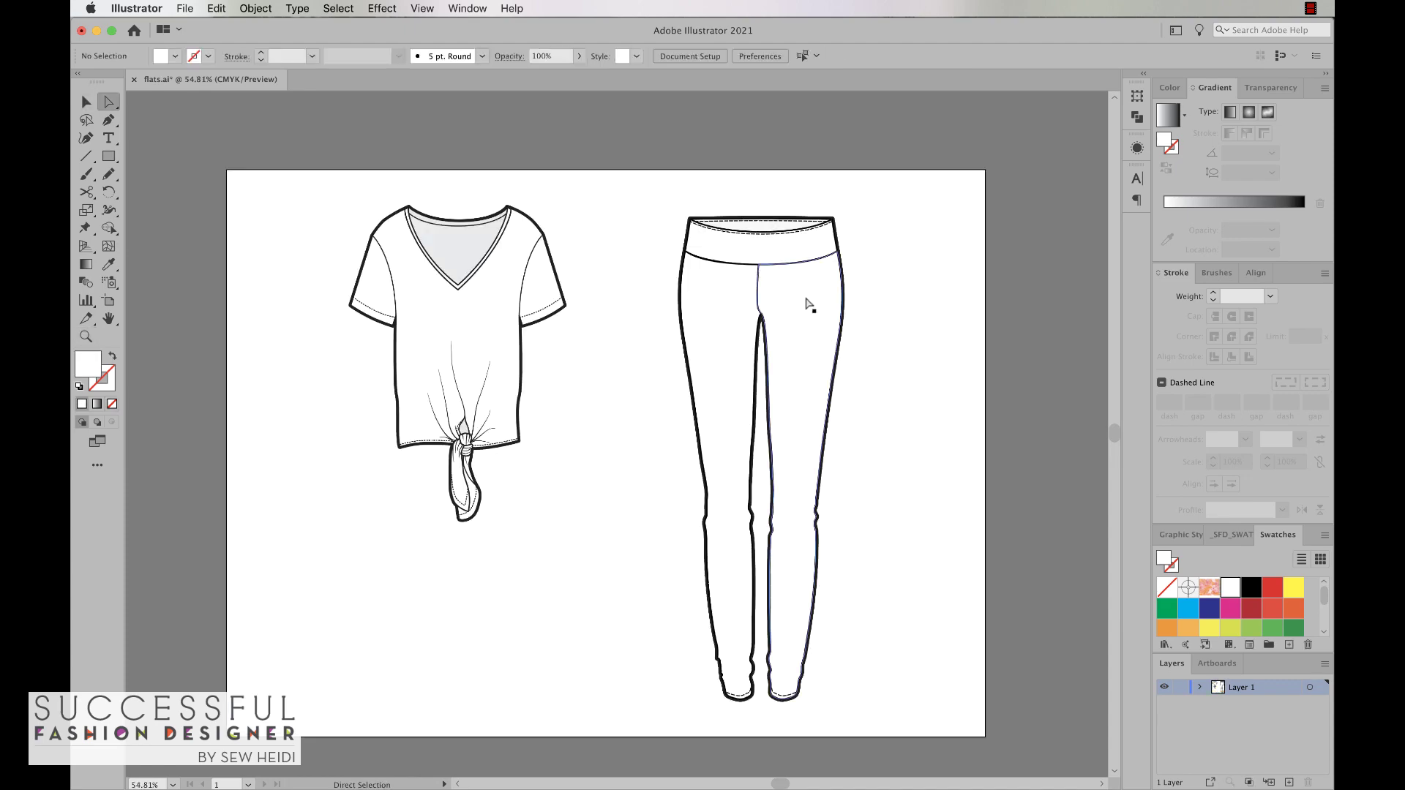
{"action": "left_click", "coordinate": [809, 300]}
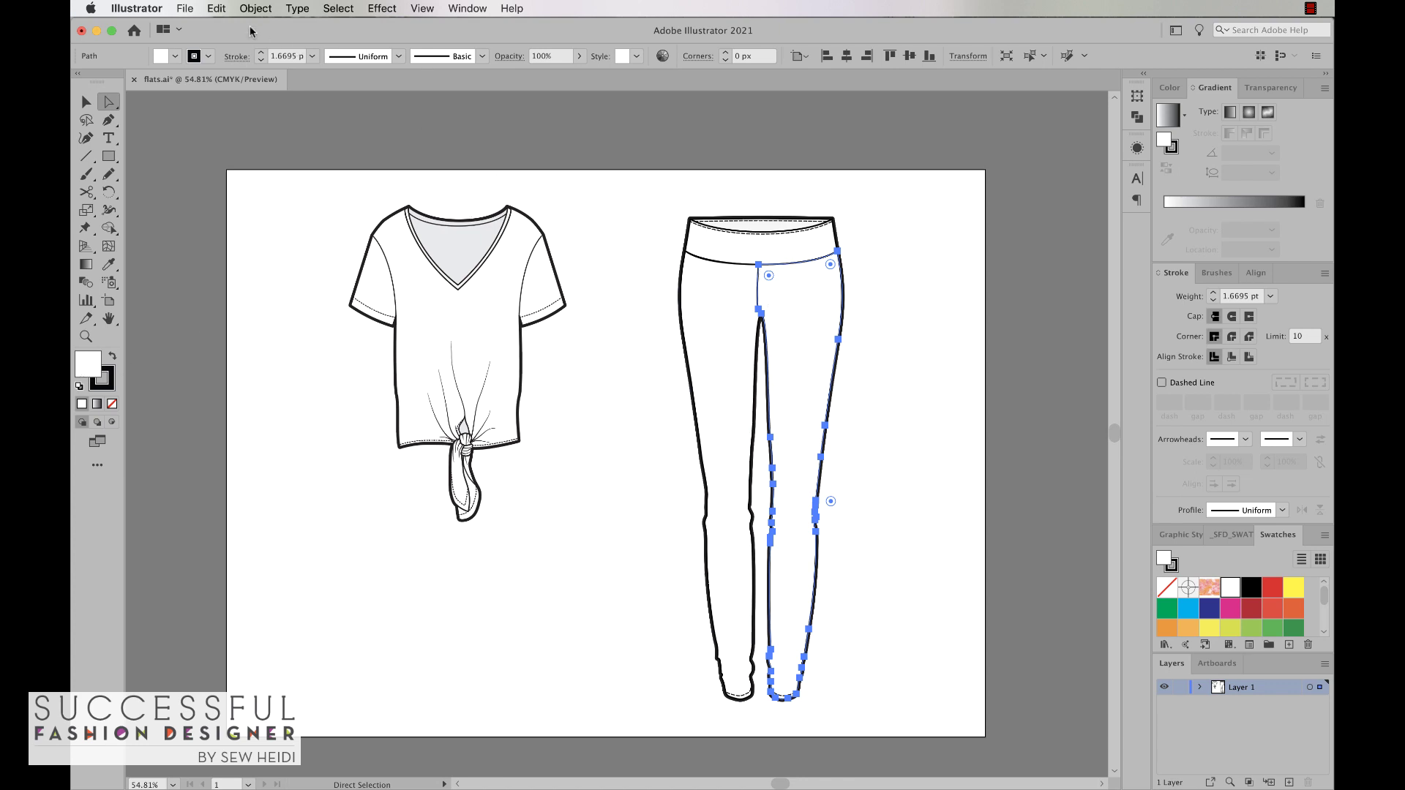
{"action": "left_click", "coordinate": [339, 8]}
{"action": "mouse_move", "coordinate": [377, 144]}
{"action": "left_click", "coordinate": [526, 202]}
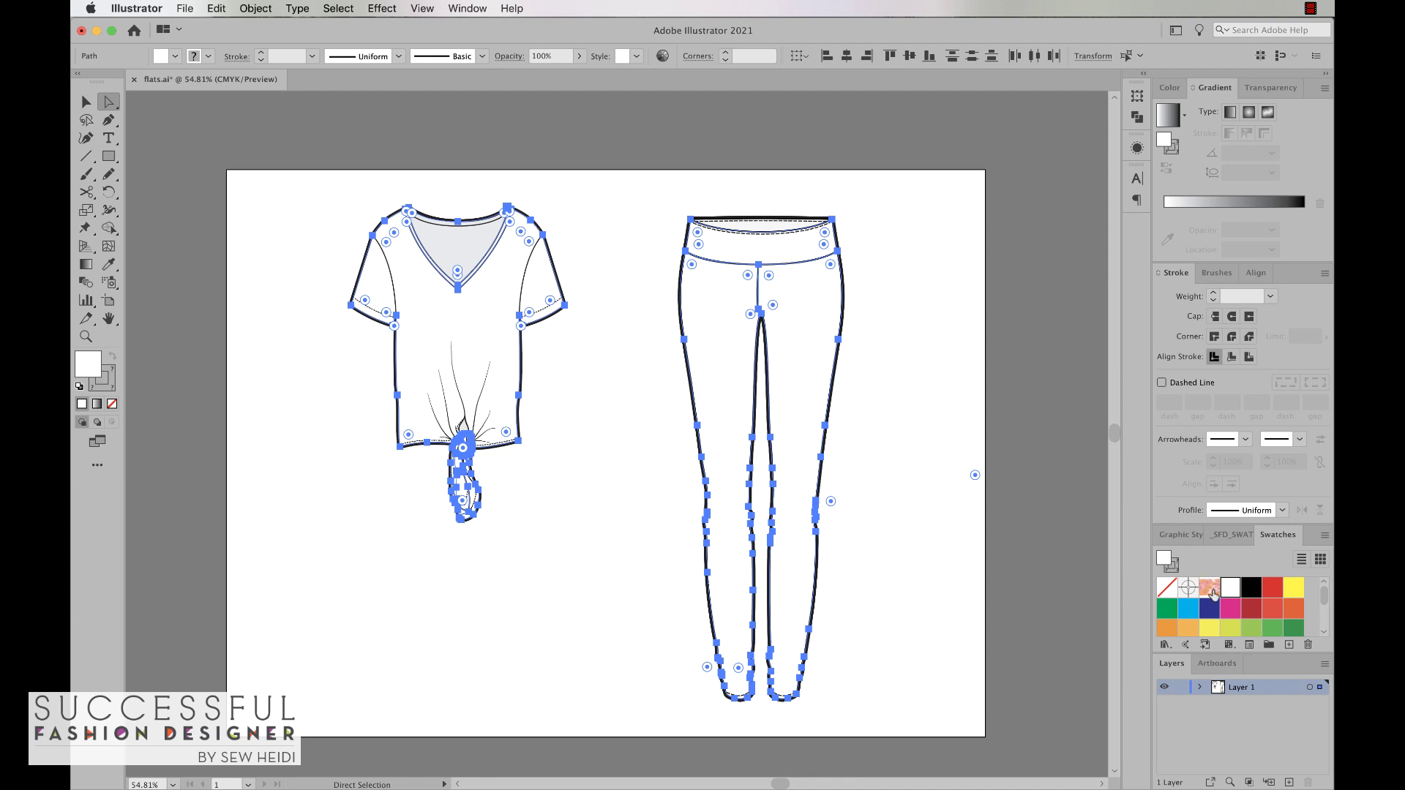
{"action": "left_click", "coordinate": [1210, 590]}
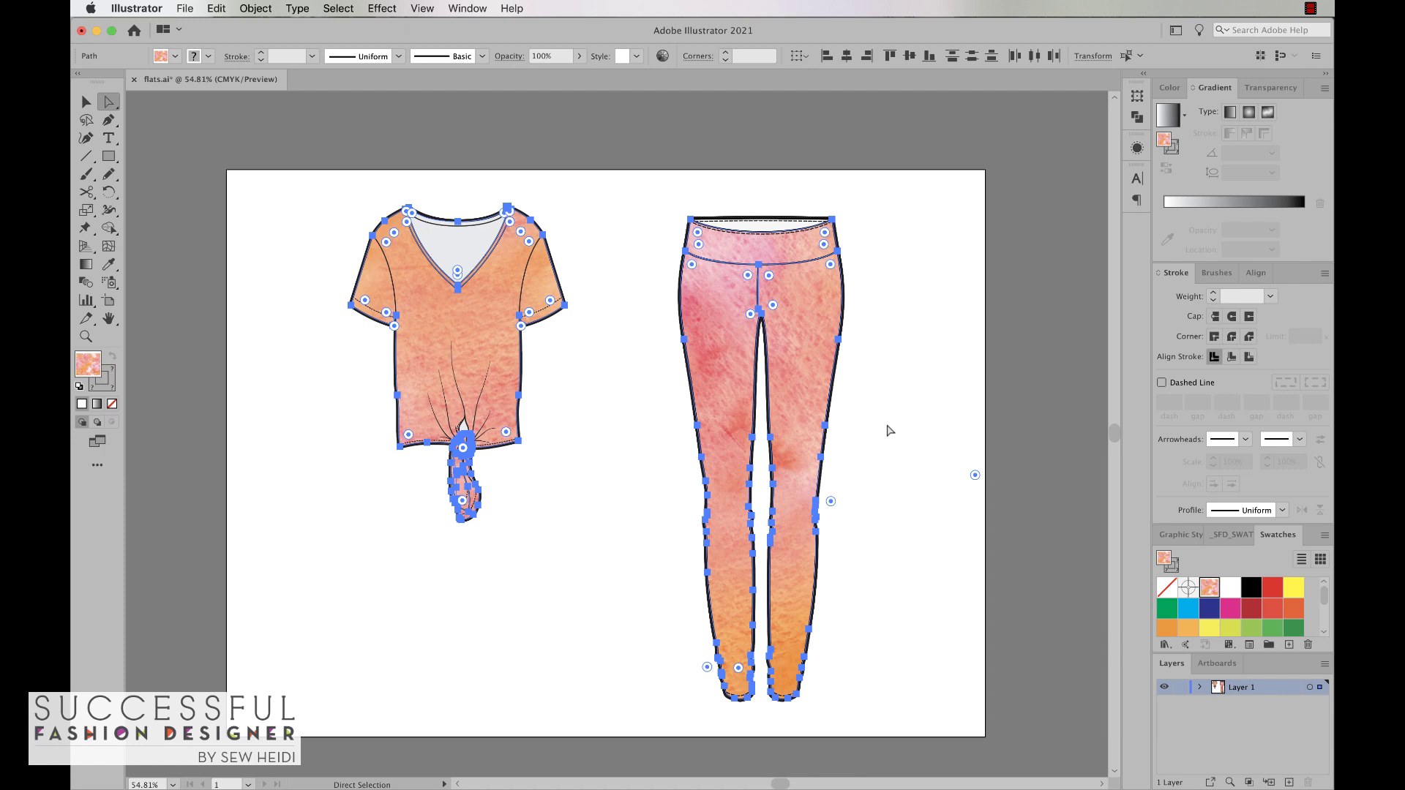
{"action": "left_click", "coordinate": [255, 8]}
Scale only the pattern in the selected shapes to 70% with Transform Objects off
{"action": "mouse_move", "coordinate": [258, 26]}
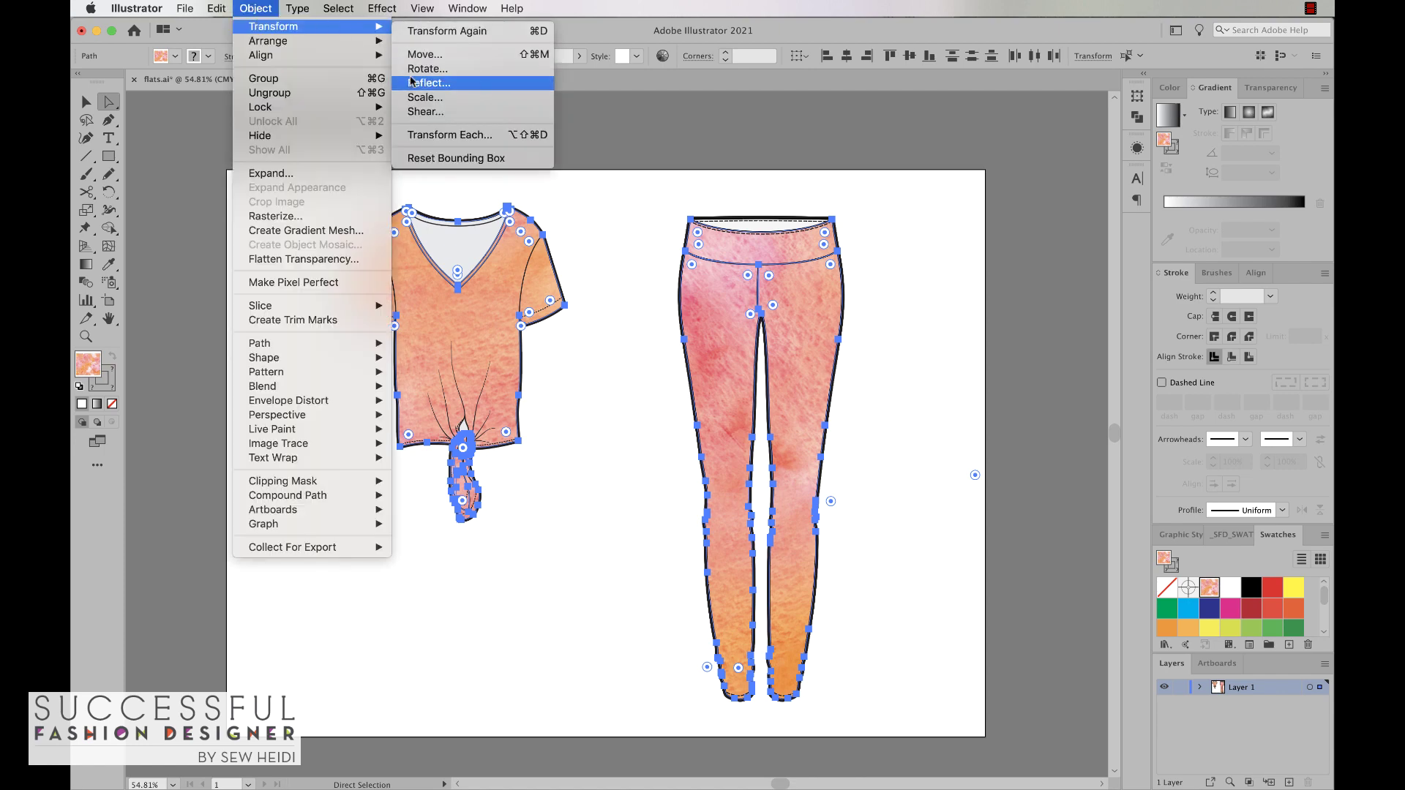
{"action": "left_click", "coordinate": [425, 97]}
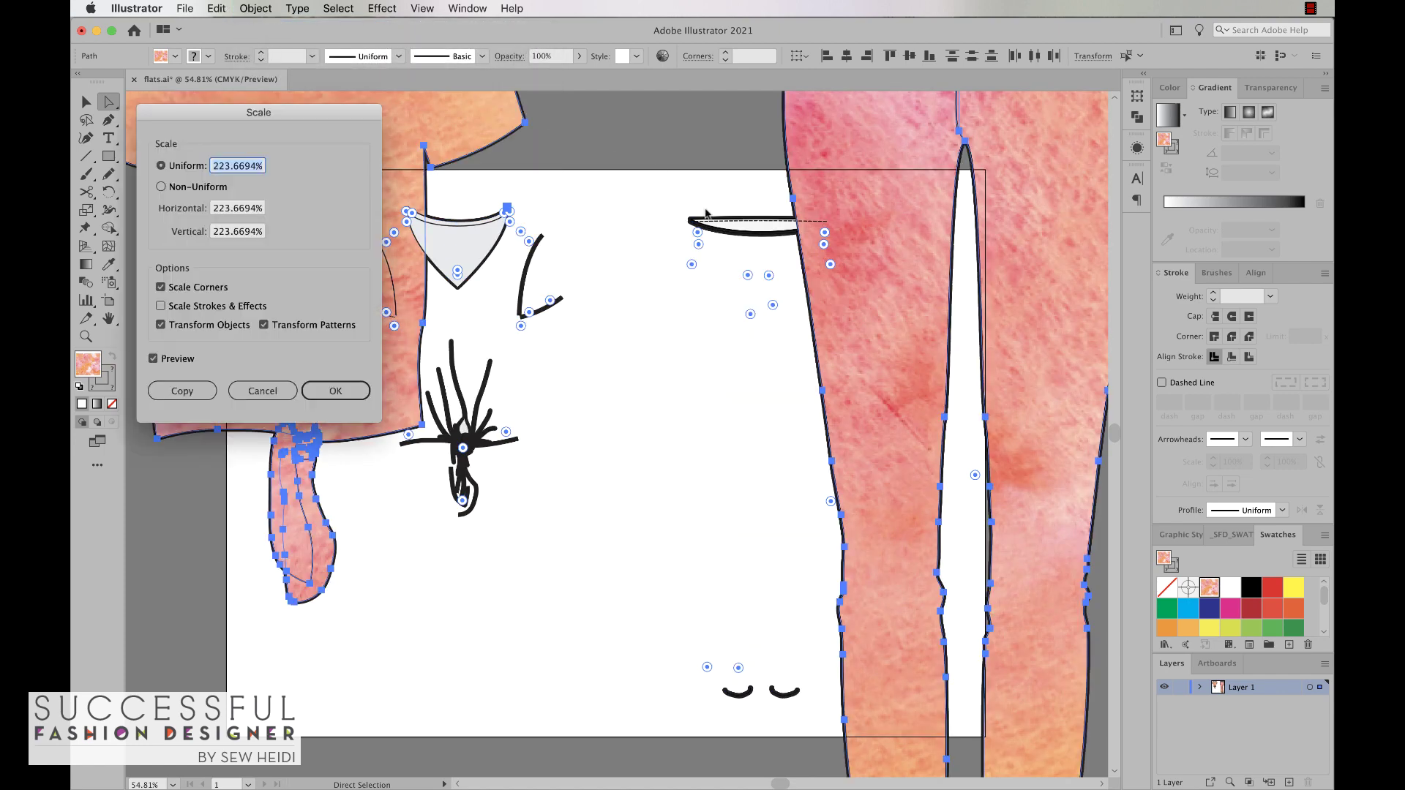
{"action": "left_click", "coordinate": [197, 327]}
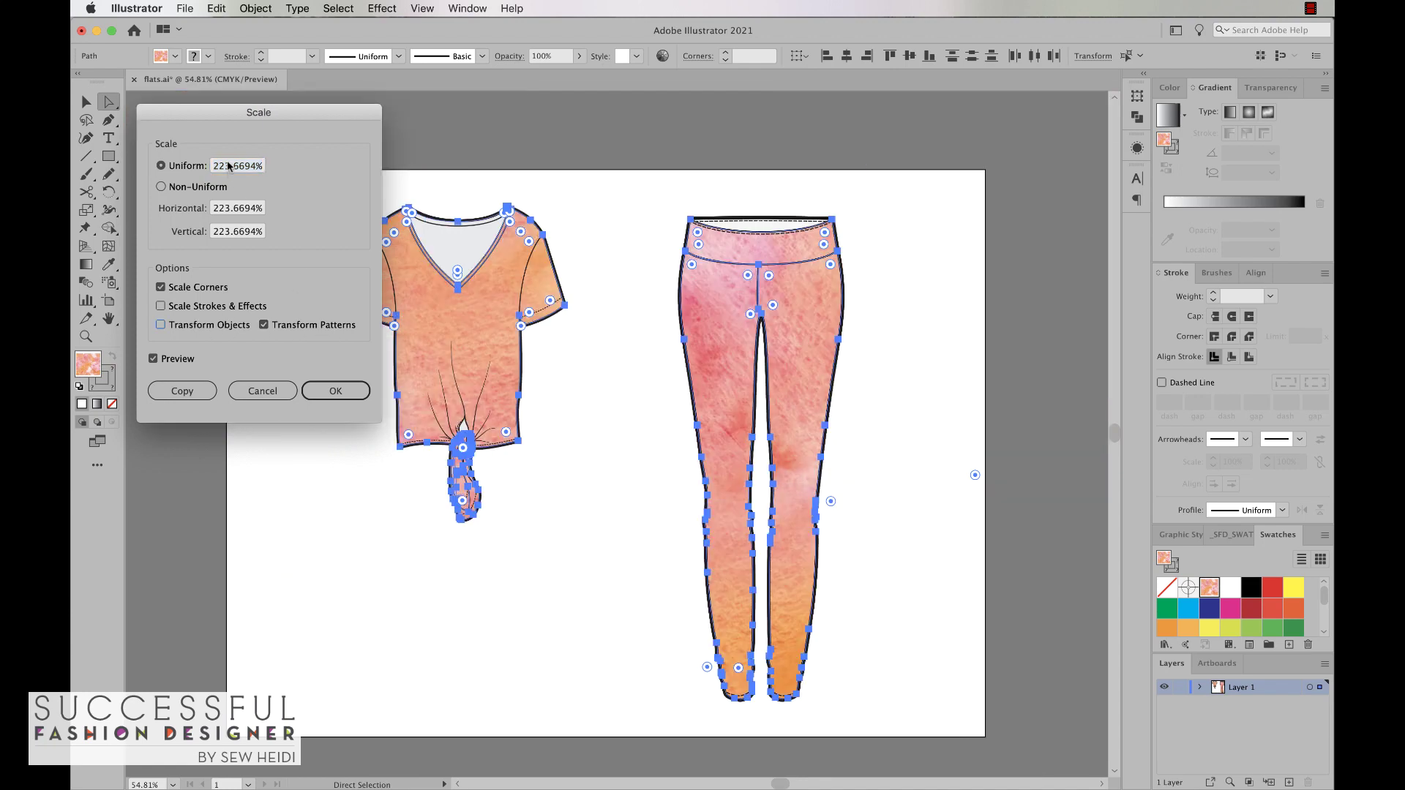
{"action": "double_click", "coordinate": [228, 166]}
{"action": "type", "text": "220"}
{"action": "key", "text": "Tab"}
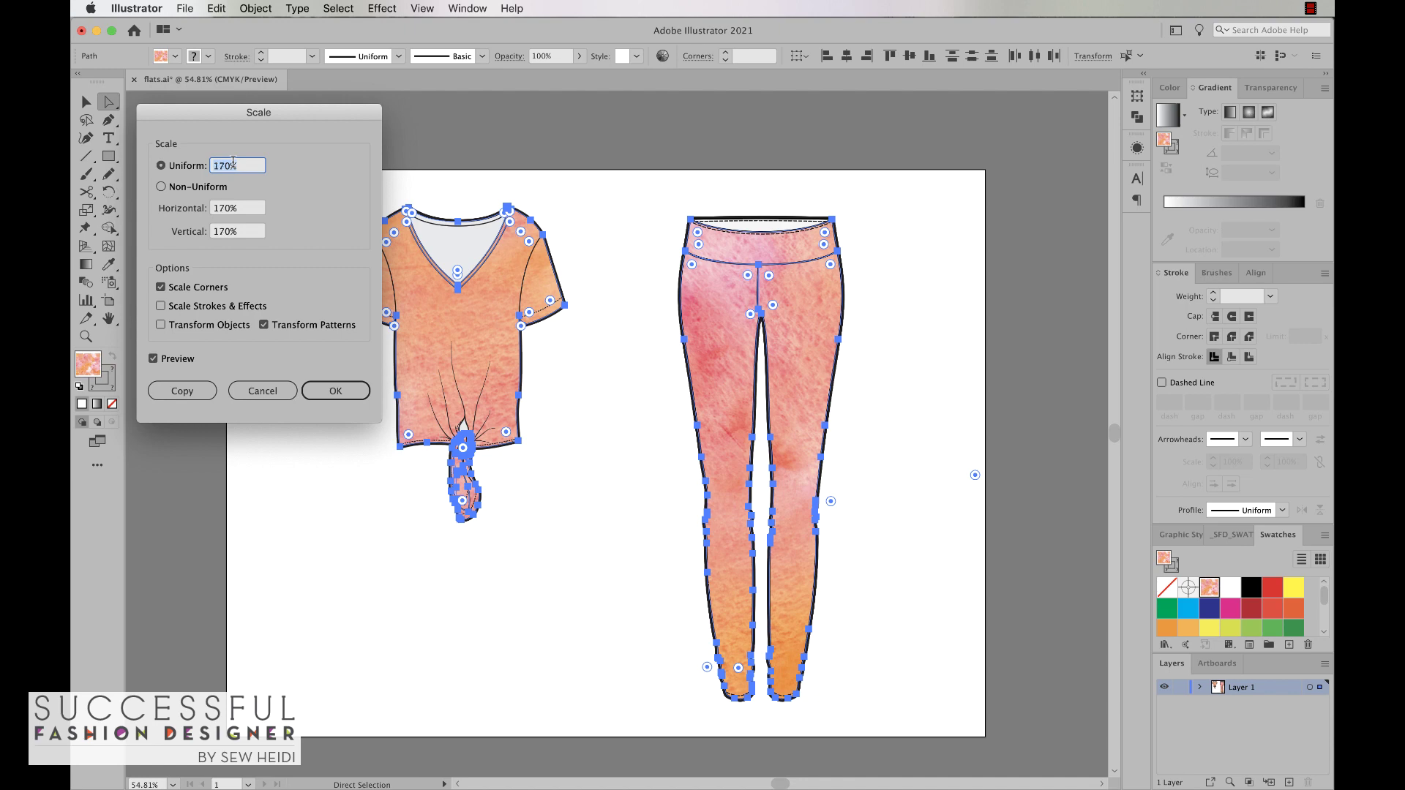
{"action": "type", "text": "70"}
{"action": "key", "text": "Tab"}
{"action": "left_click", "coordinate": [335, 390]}
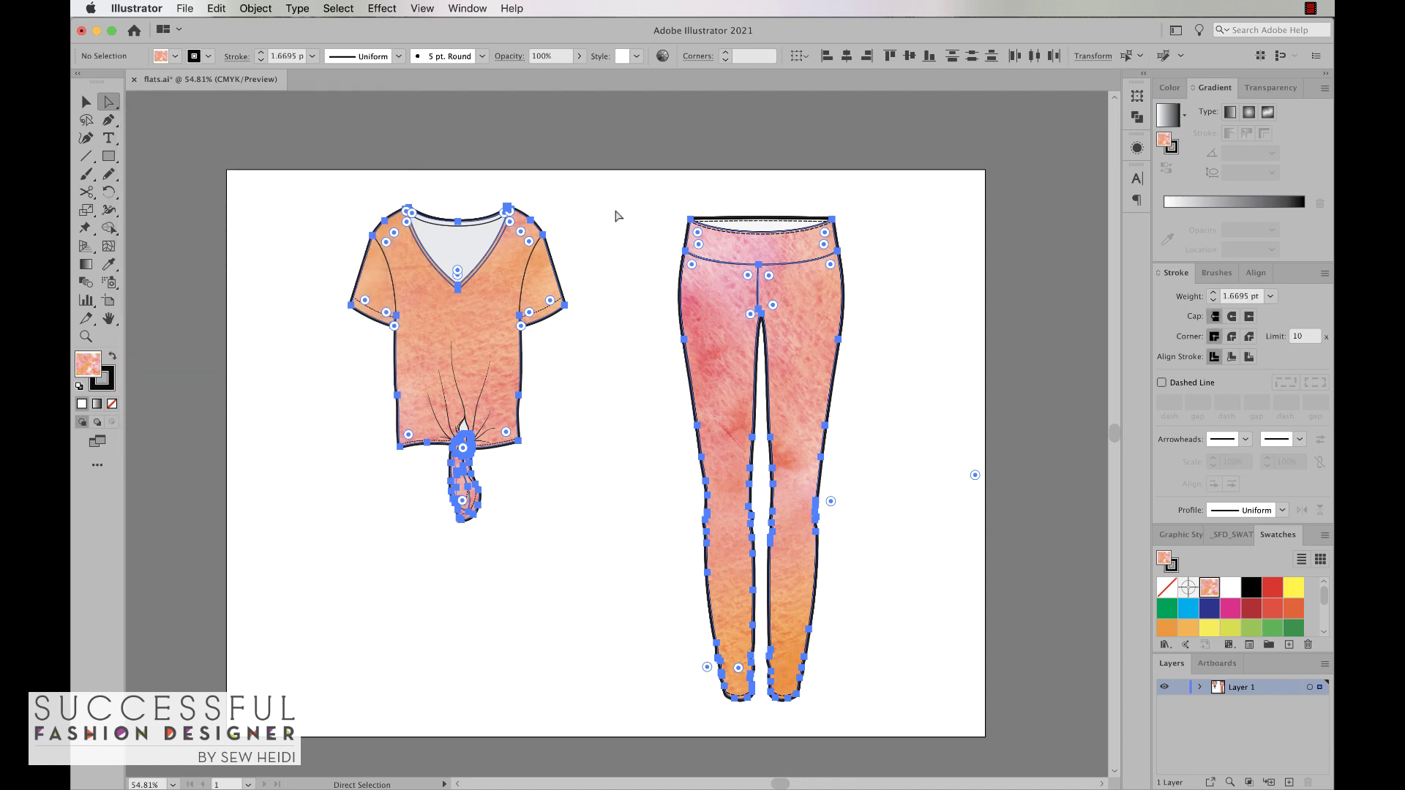
{"action": "left_click", "coordinate": [641, 250]}
Select both the tee and leggings and scale their pattern to 40%
{"action": "key", "text": "v"}
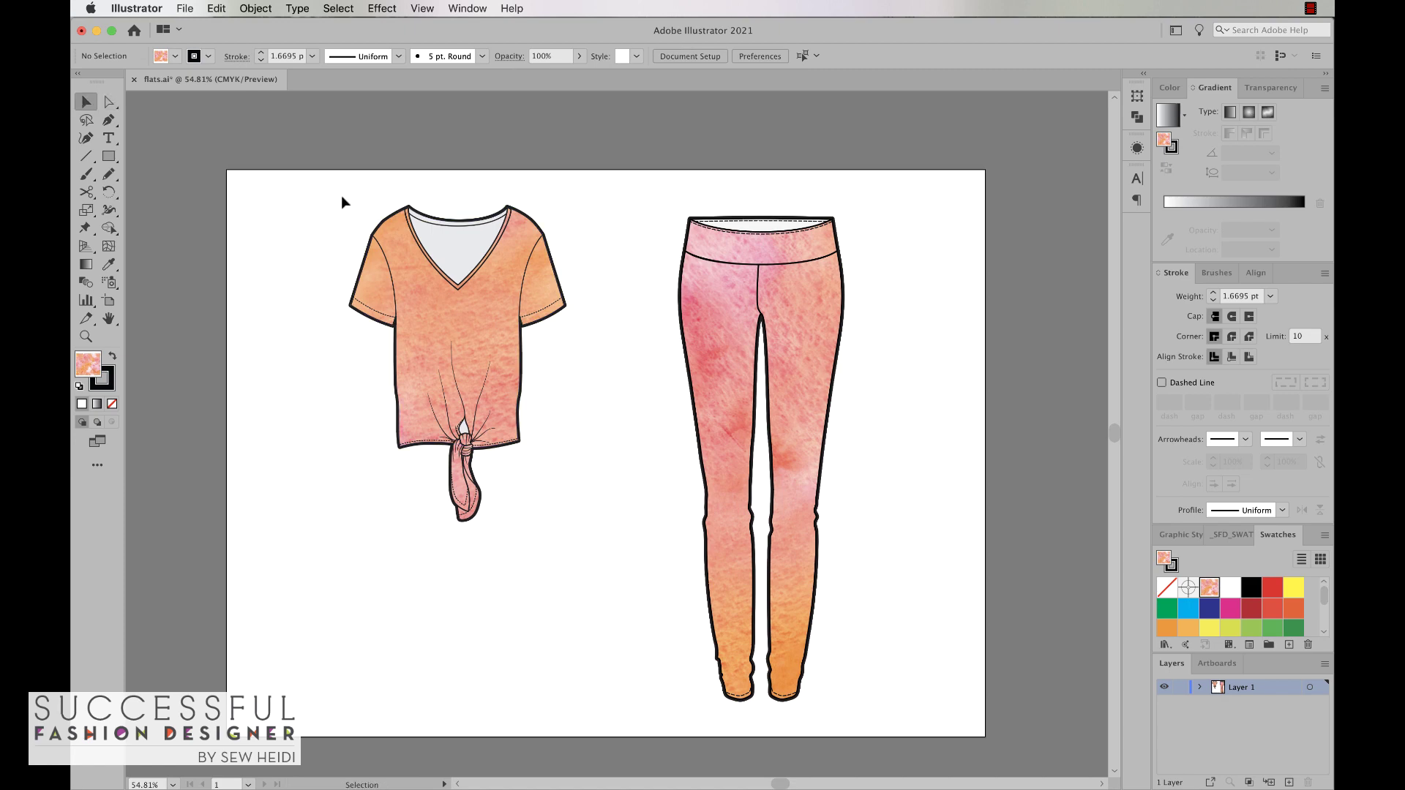
{"action": "left_click_drag", "start_coordinate": [338, 191], "coordinate": [895, 455]}
{"action": "key", "text": "s"}
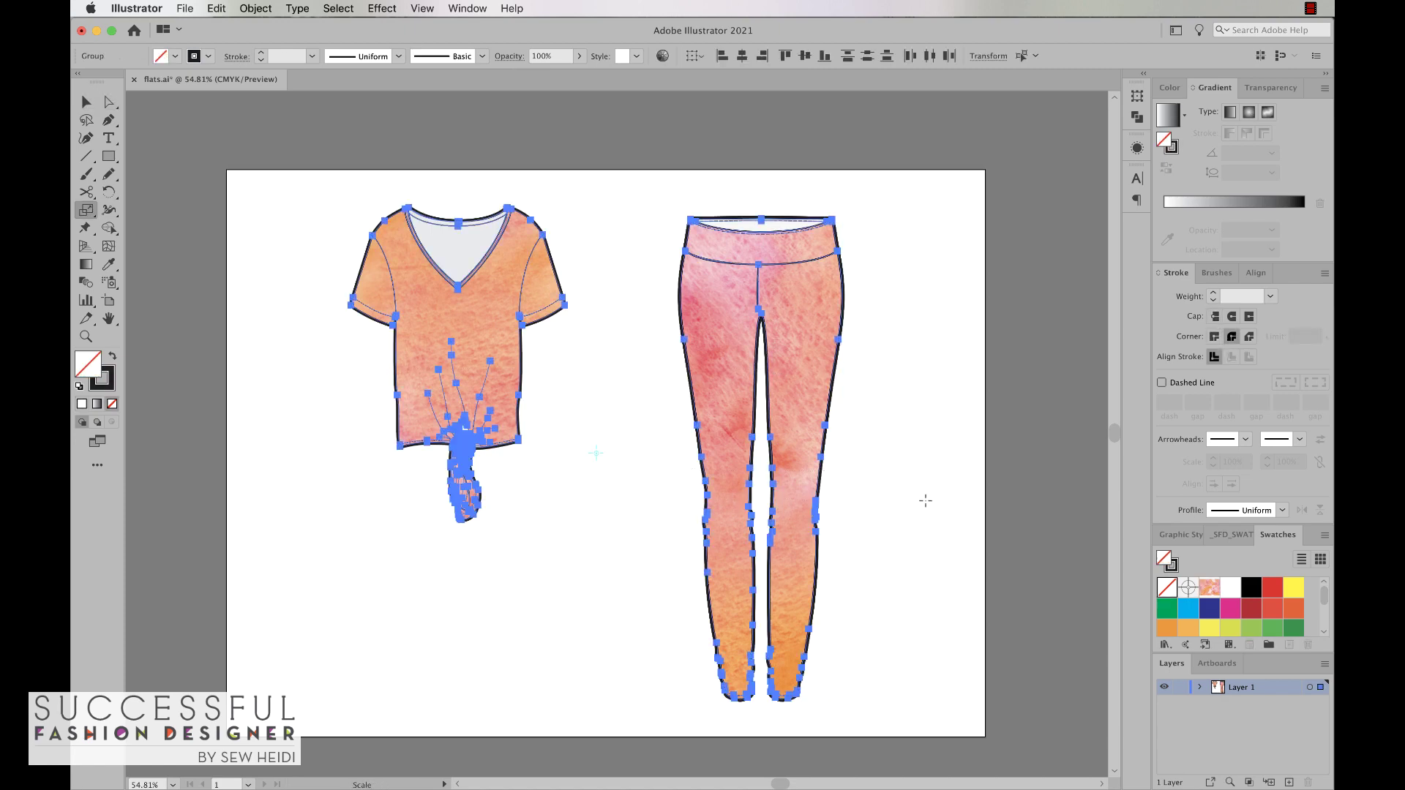
{"action": "left_click", "coordinate": [257, 9]}
{"action": "mouse_move", "coordinate": [273, 26]}
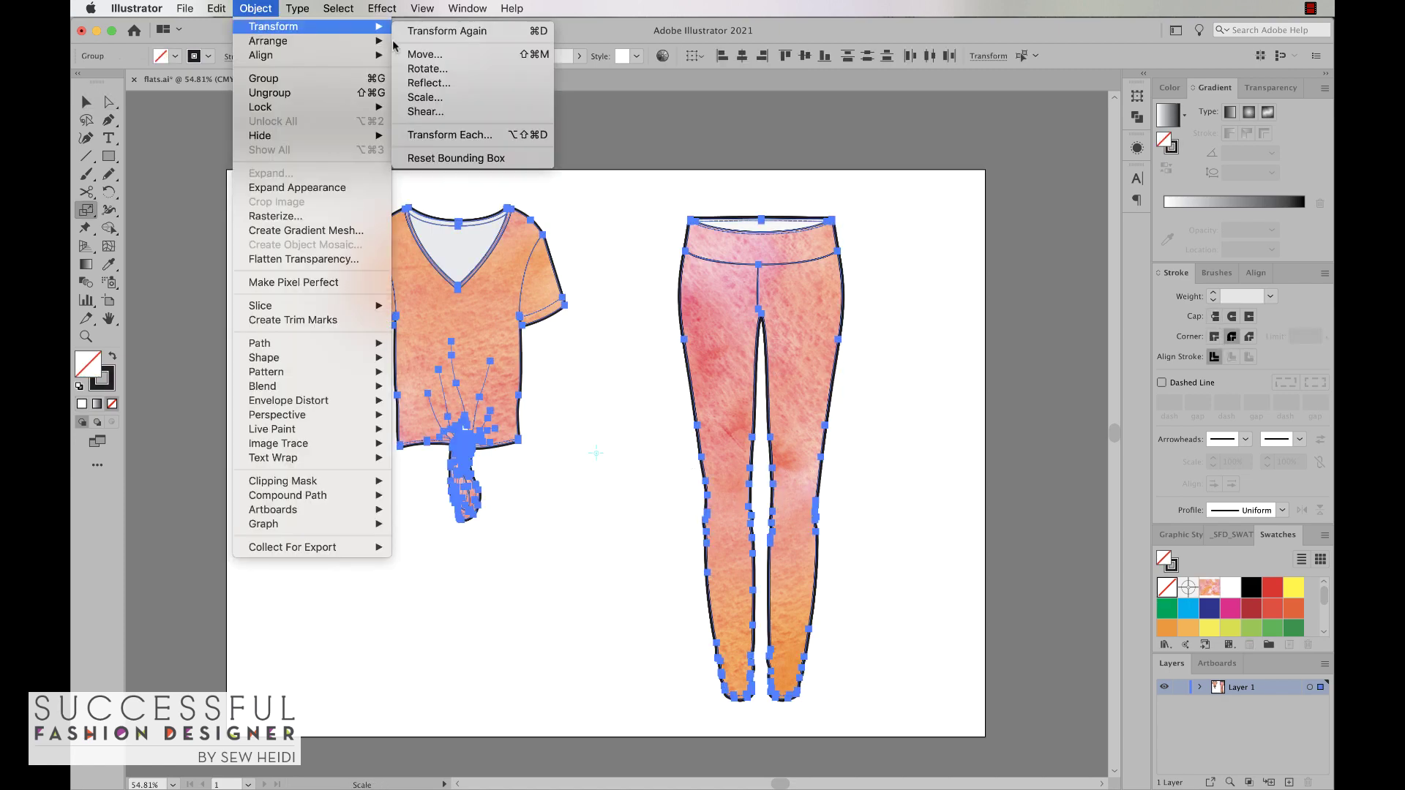
{"action": "left_click", "coordinate": [413, 98]}
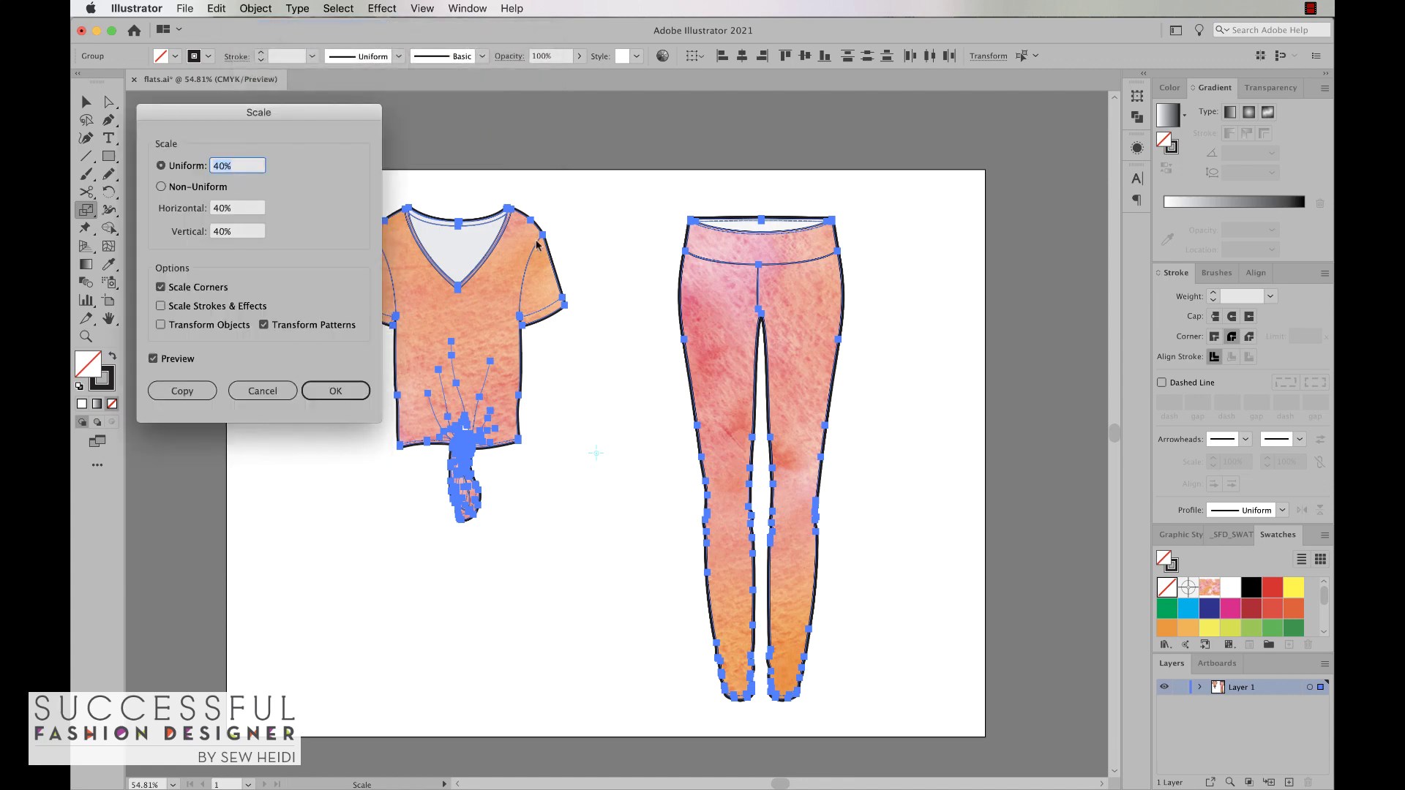
{"action": "left_click", "coordinate": [336, 391]}
{"action": "key", "text": "super+shift+a"}
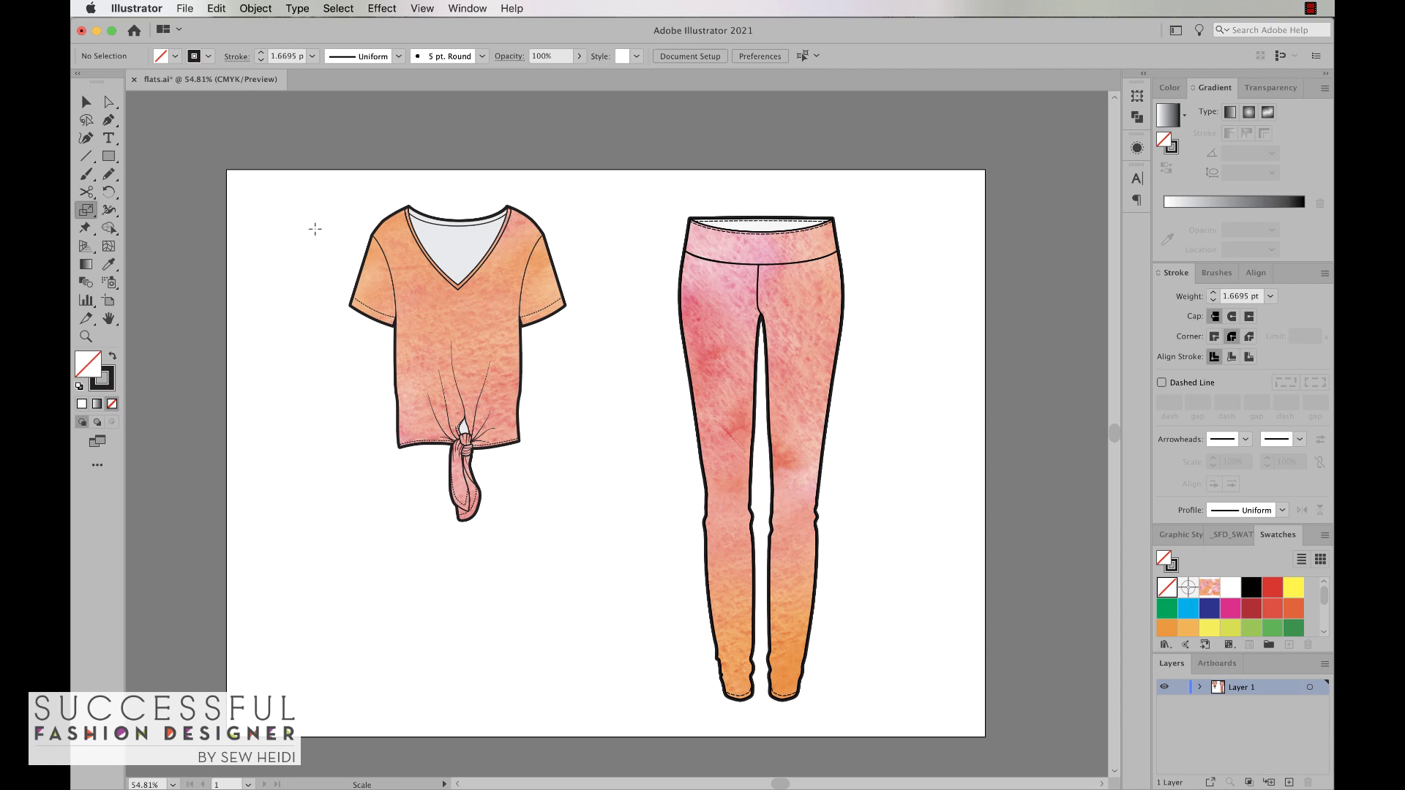
{"action": "left_click", "coordinate": [109, 102]}
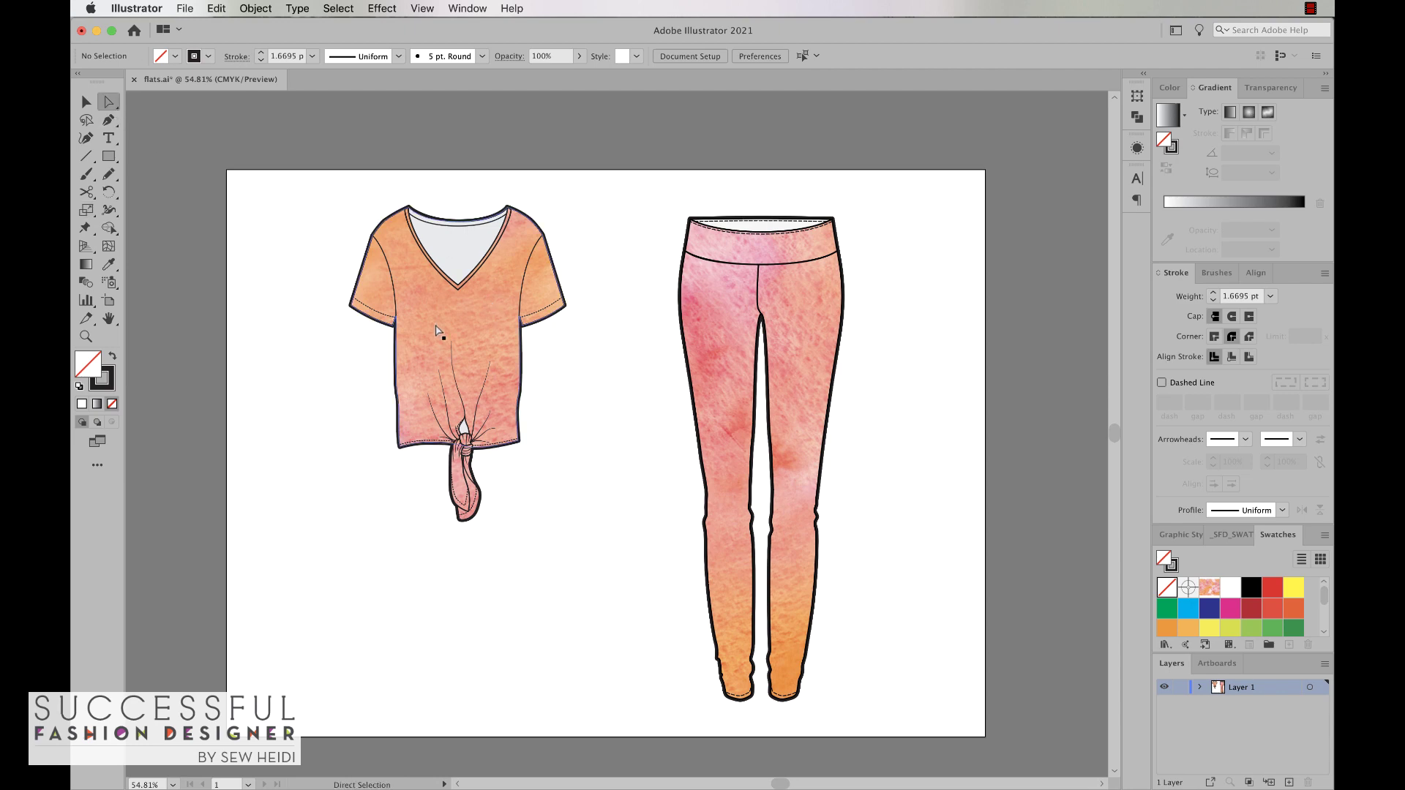
Select the tee's patterned fill and all other paths sharing the same fill colour
{"action": "left_click", "coordinate": [438, 249]}
{"action": "left_click", "coordinate": [338, 8]}
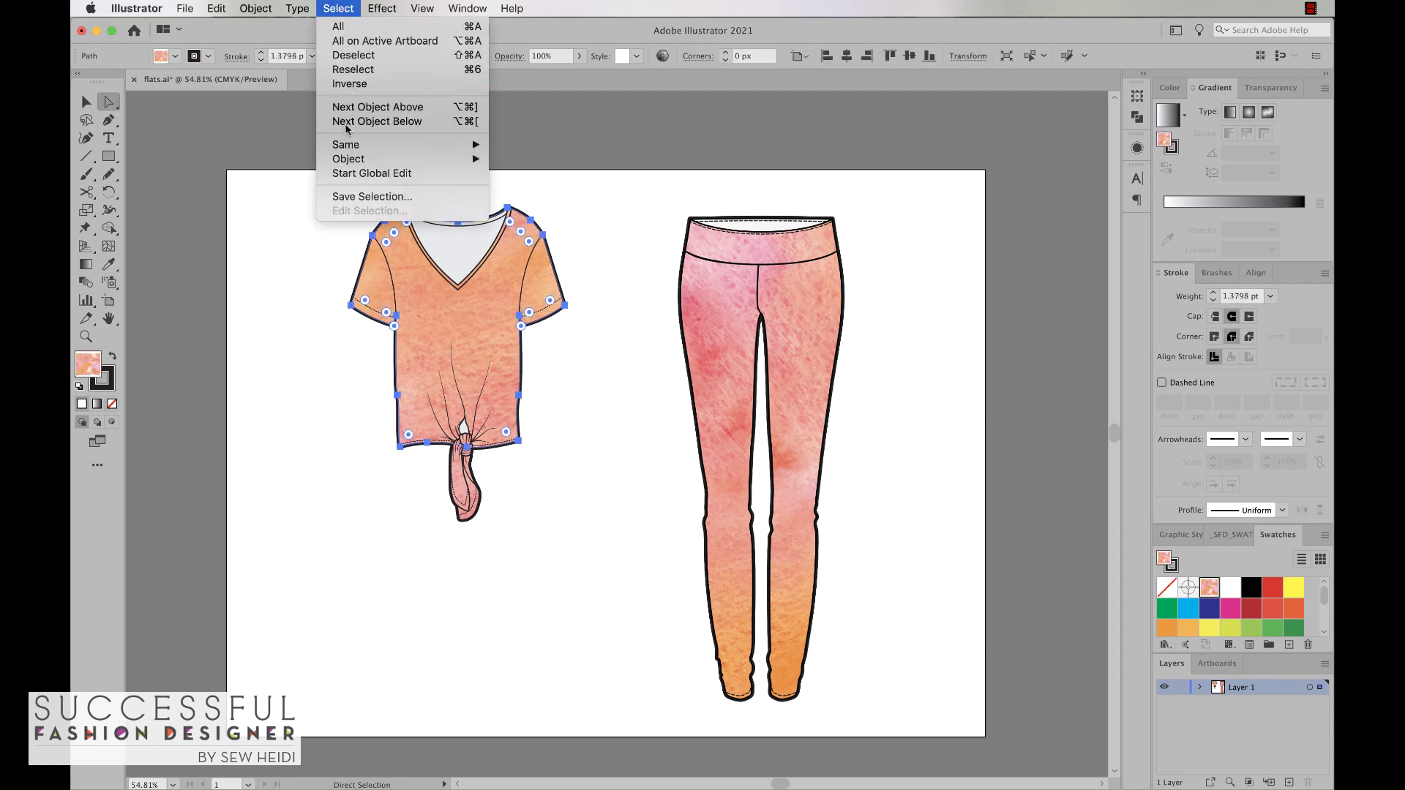
{"action": "mouse_move", "coordinate": [354, 145]}
{"action": "left_click", "coordinate": [523, 202]}
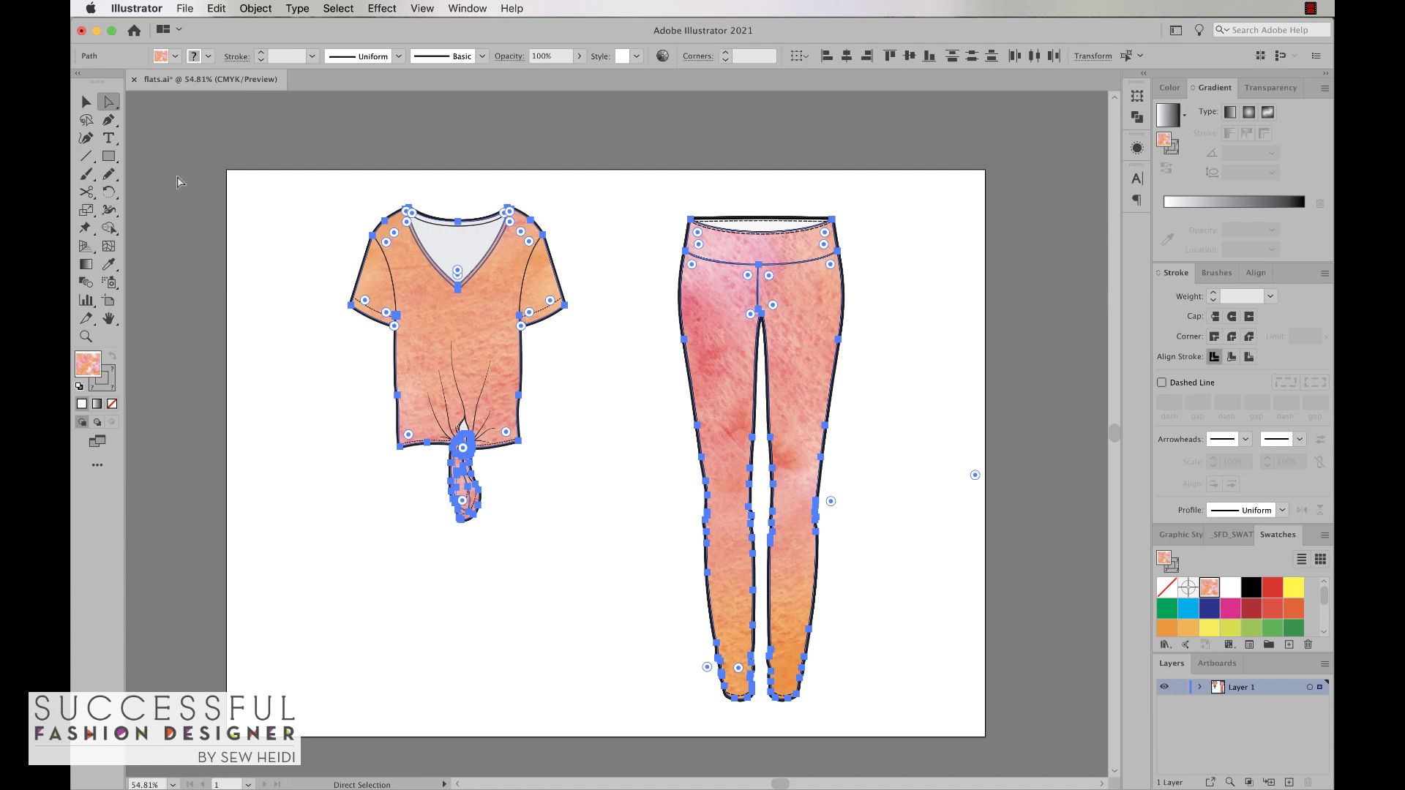
Scale only the watercolor pattern in both garments to about 63%, then deselect to review
{"action": "left_click", "coordinate": [86, 212]}
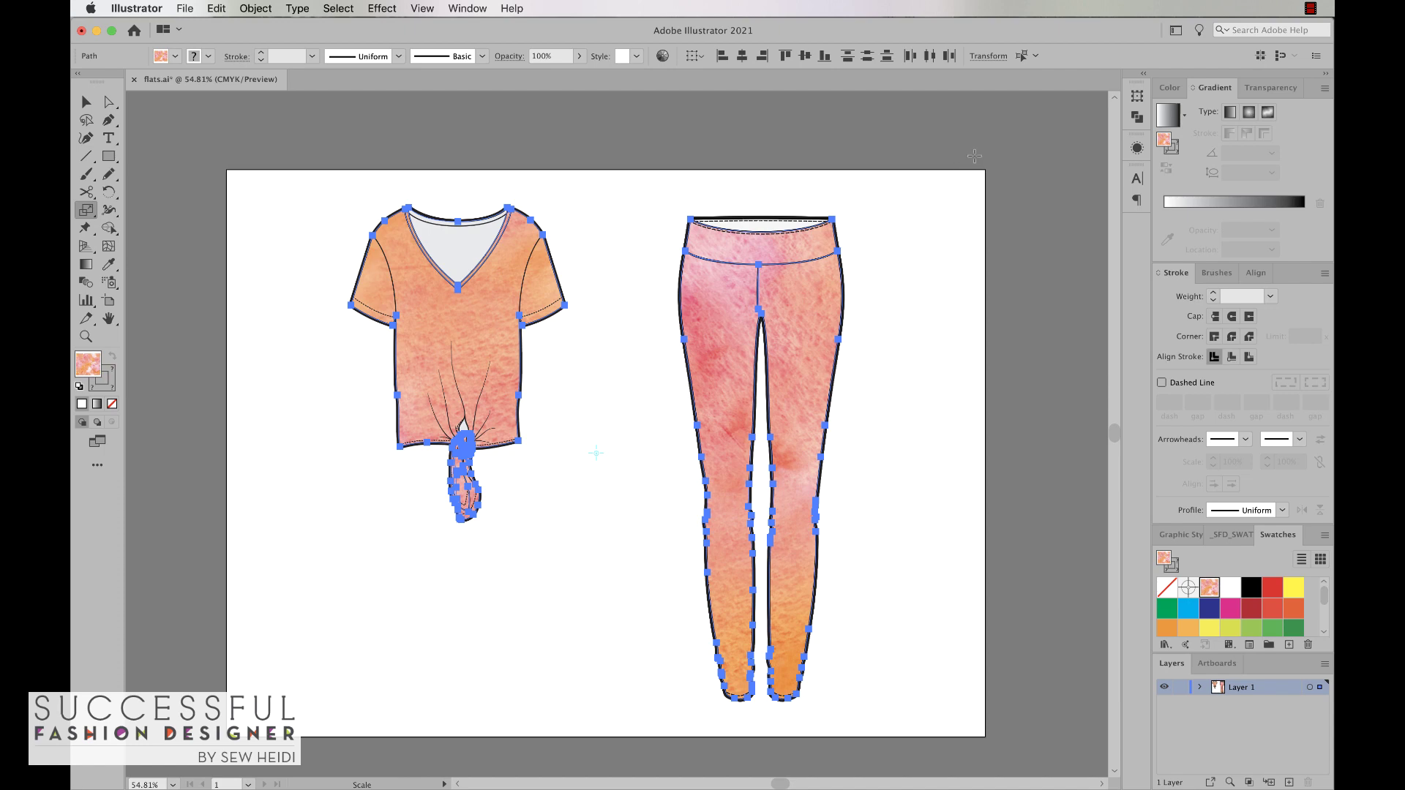
{"action": "left_click_drag", "start_coordinate": [982, 144], "coordinate": [661, 418]}
{"action": "key", "text": "shift+asciitilde"}
{"action": "key", "text": "v"}
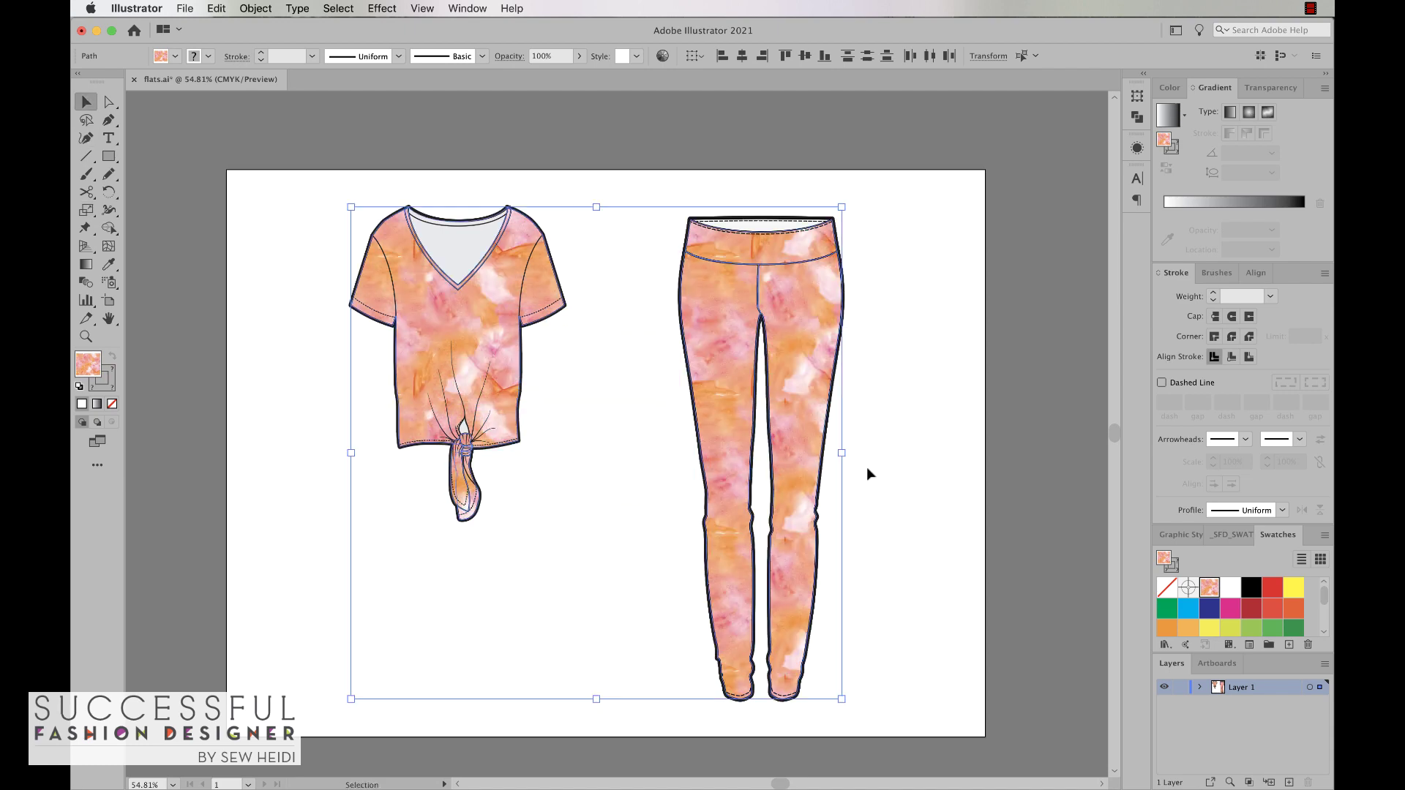
{"action": "left_click", "coordinate": [922, 379]}
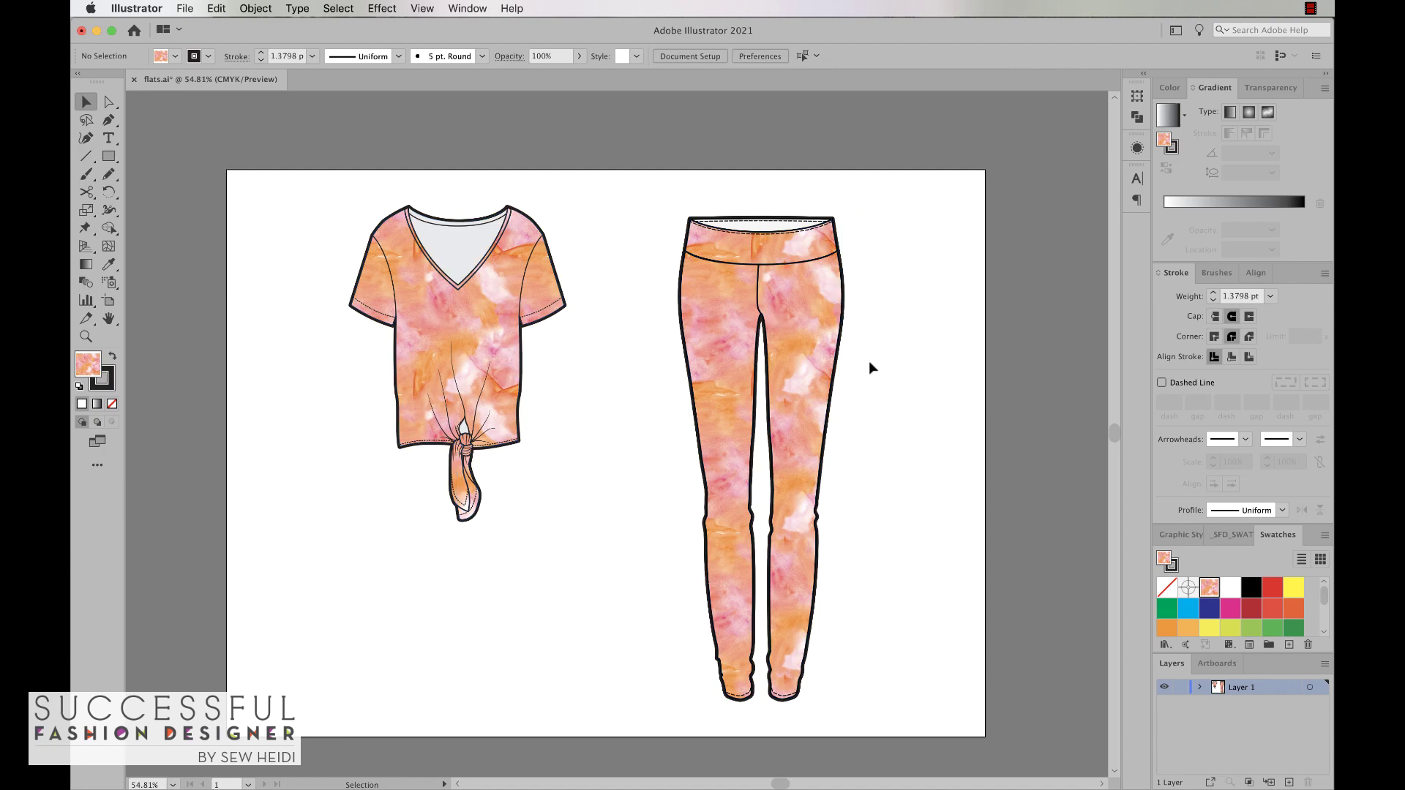